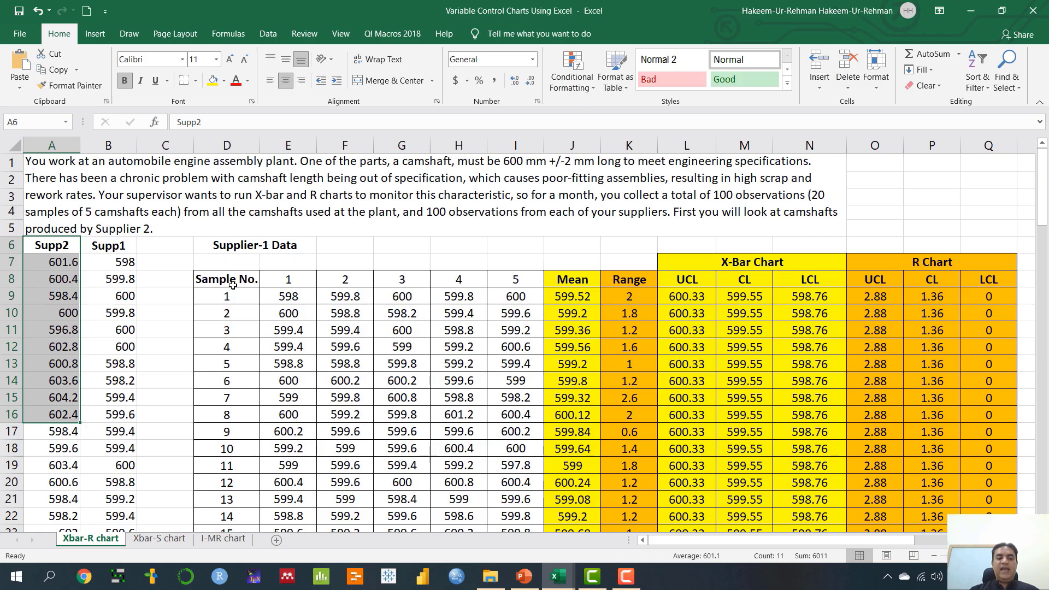
Examine the Supplier-1 data and the problem statement's sampling details, highlighting "20 samples of 5 camshafts each".
click(273, 249)
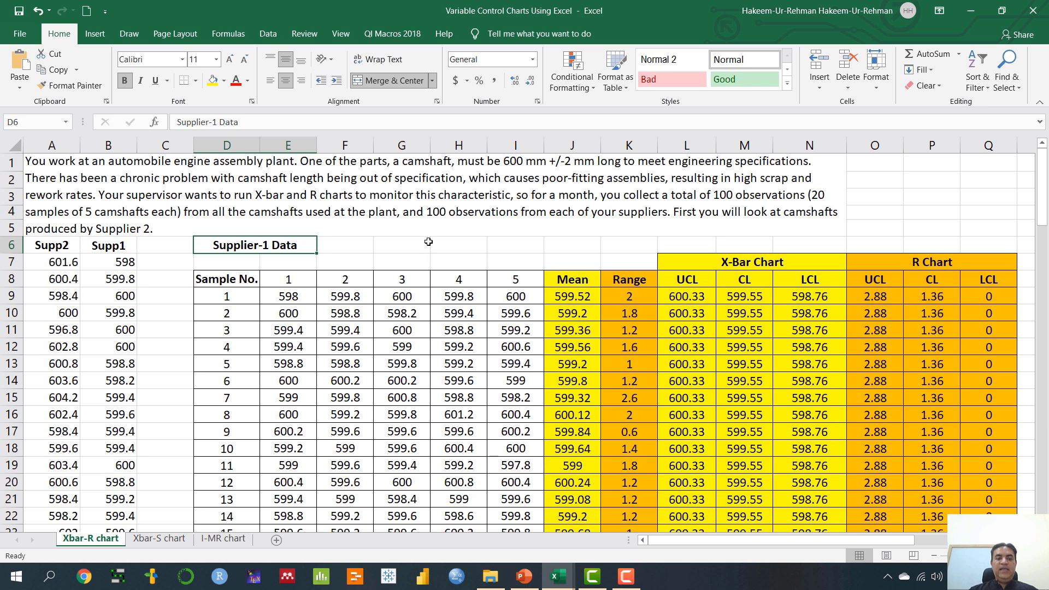
drag(119, 263, 118, 433)
click(127, 262)
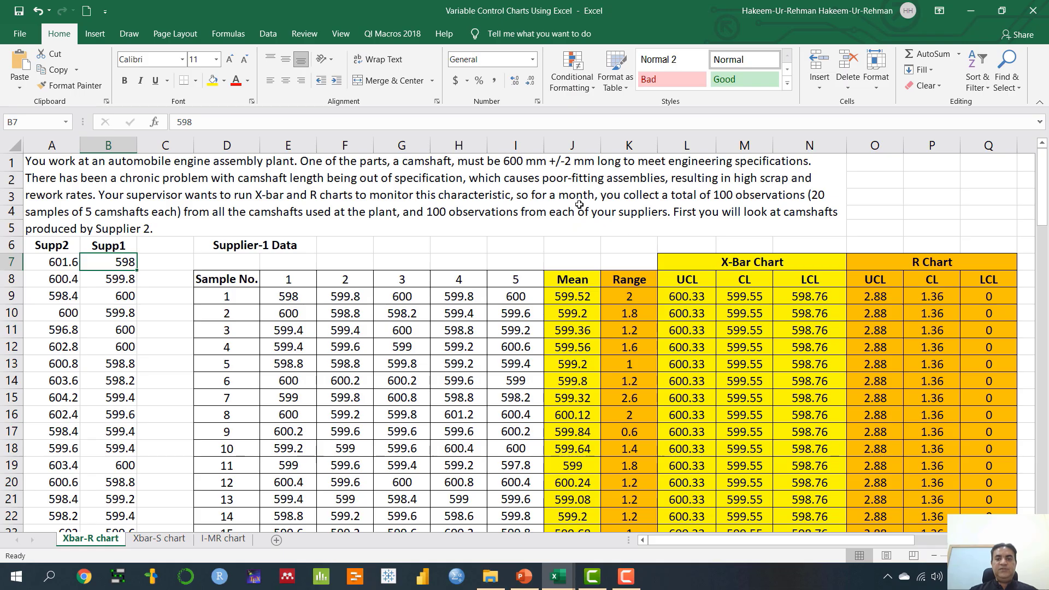
click(677, 203)
double_click(787, 205)
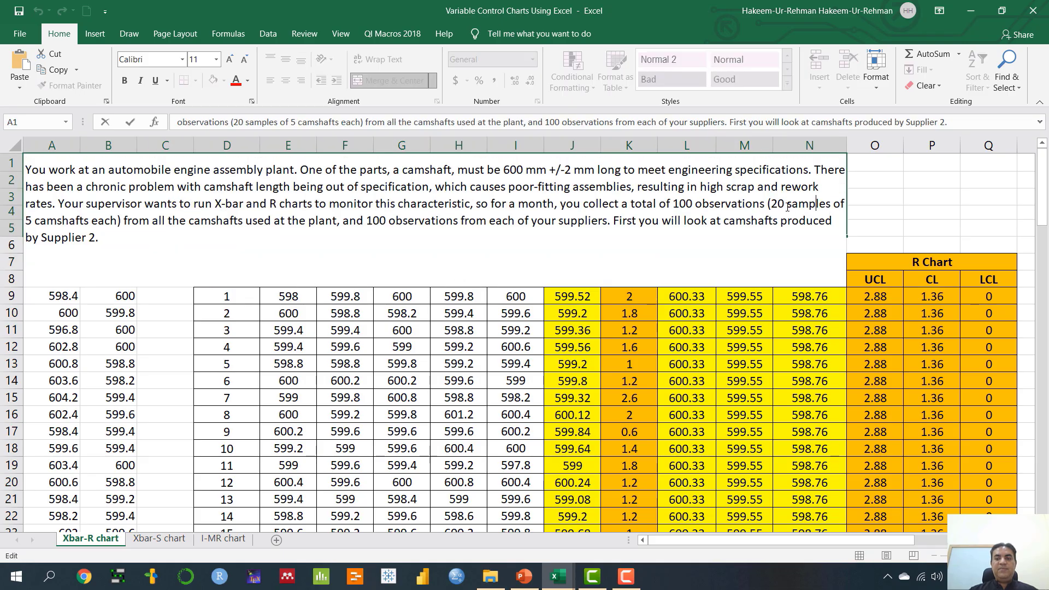
drag(770, 204, 845, 203)
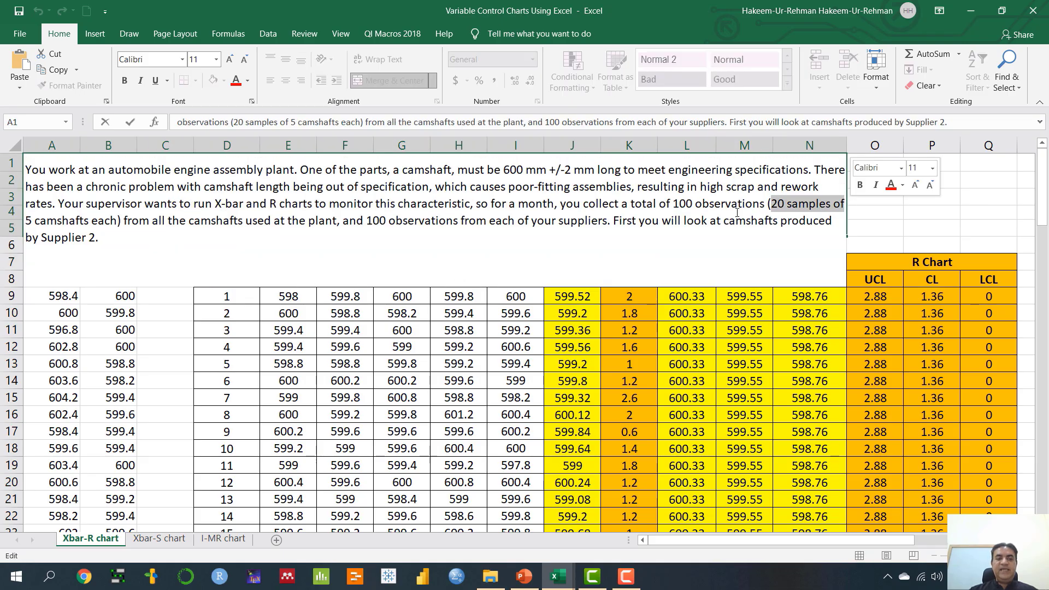
drag(26, 220, 127, 220)
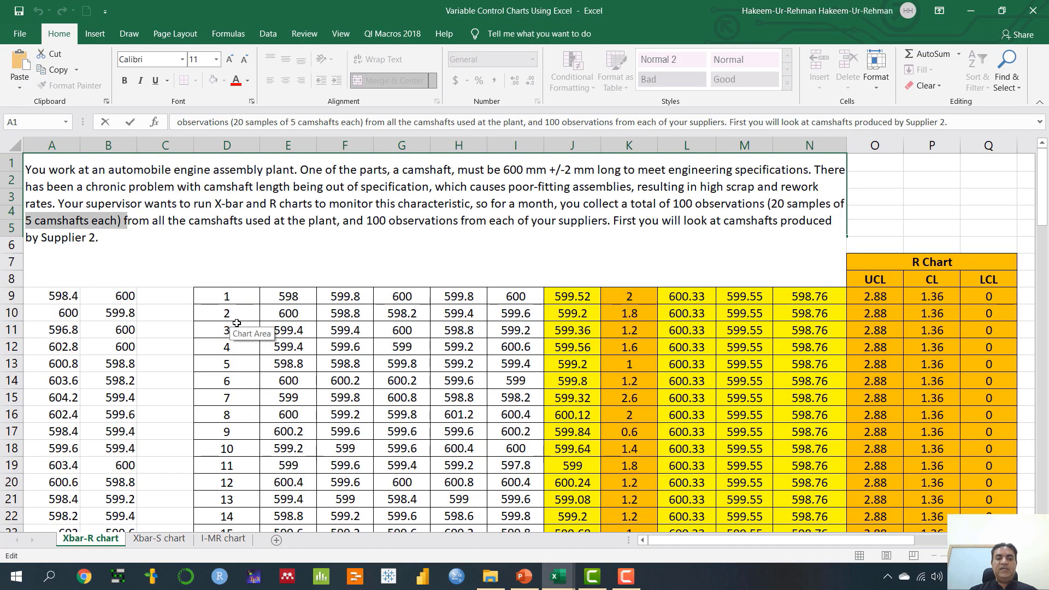
key(Escape)
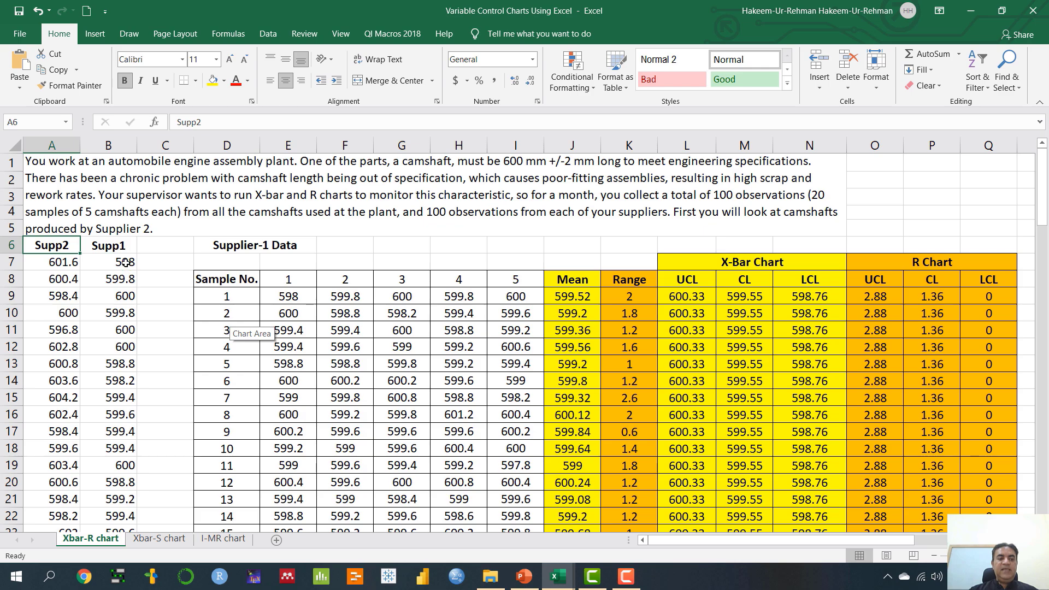
Examine how the Supp1 readings are arranged in the Supplier-1 table by sample number and five observation columns.
drag(123, 264, 122, 410)
scroll(121, 398, down, 2)
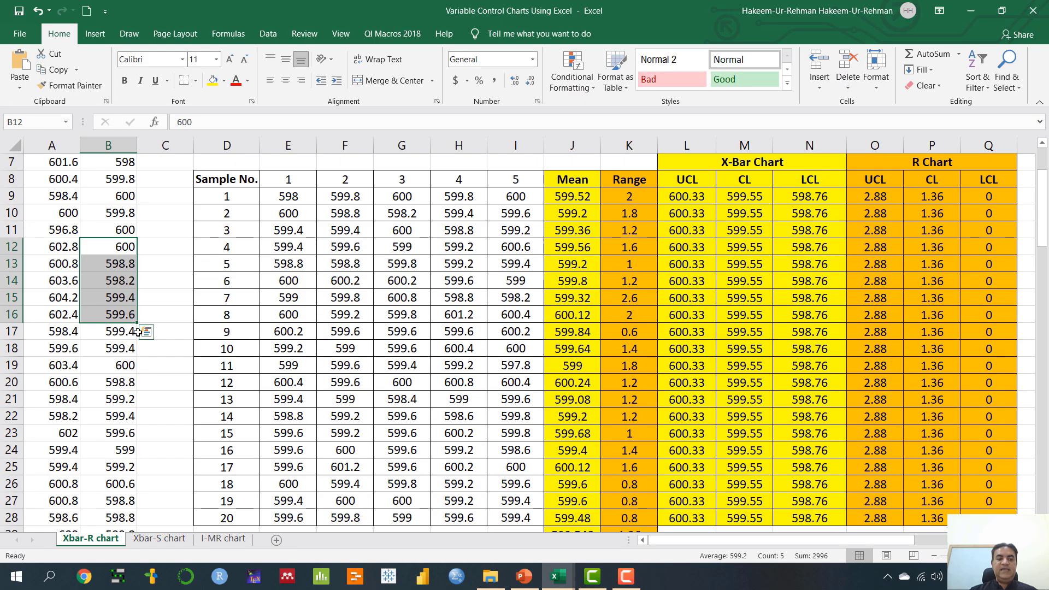
scroll(180, 436, up, 2)
click(302, 294)
drag(240, 280, 519, 252)
scroll(496, 309, up, 9)
click(415, 295)
drag(234, 244, 234, 507)
scroll(236, 405, up, 1)
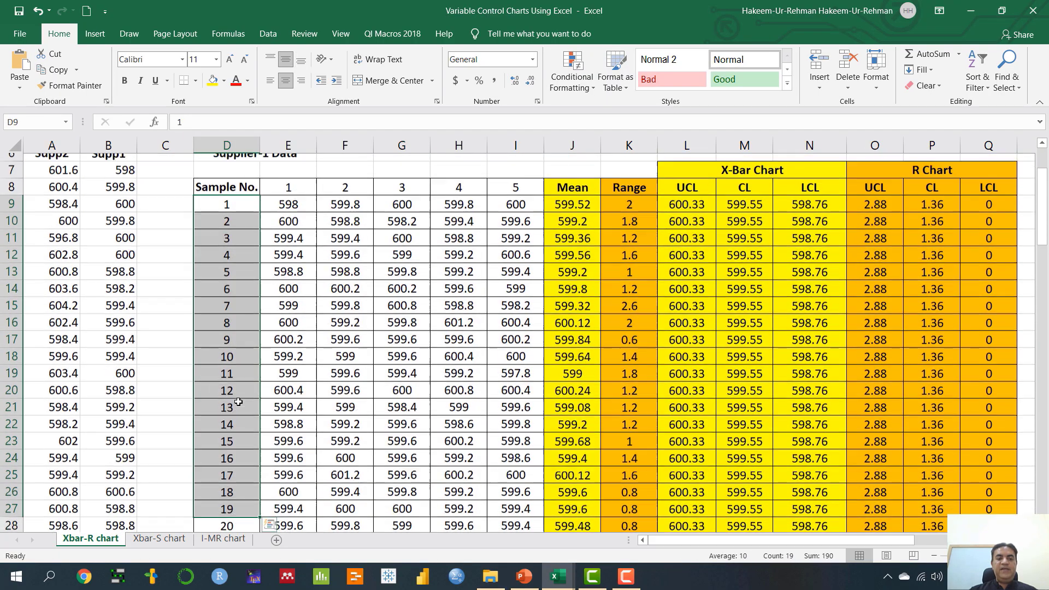
drag(297, 246, 509, 252)
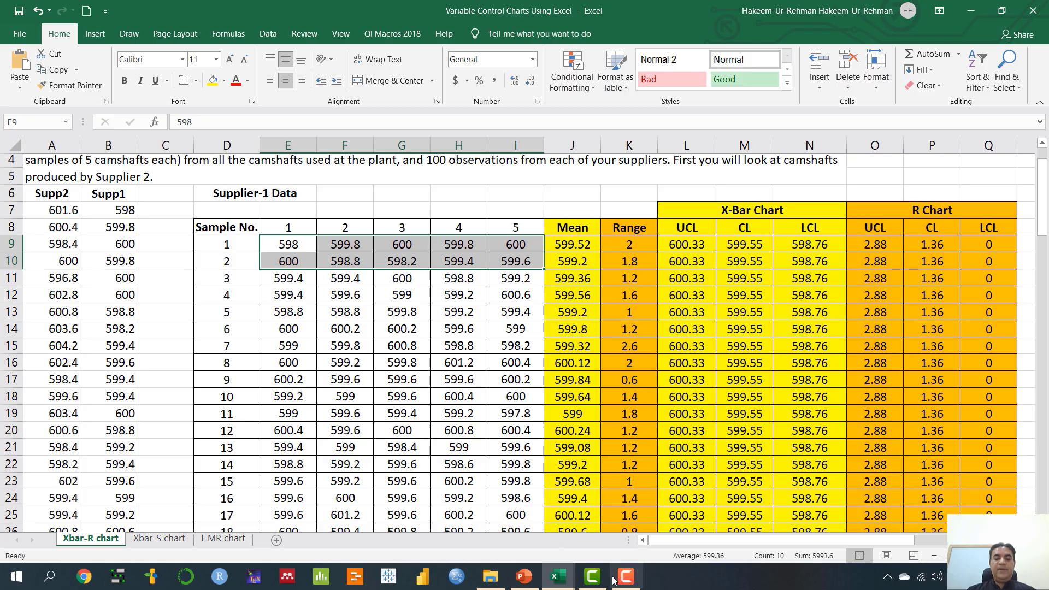
Consult the X-Bar and R Control Charts slide in PowerPoint and return to the Variable Control Charts workbook in Excel.
click(523, 577)
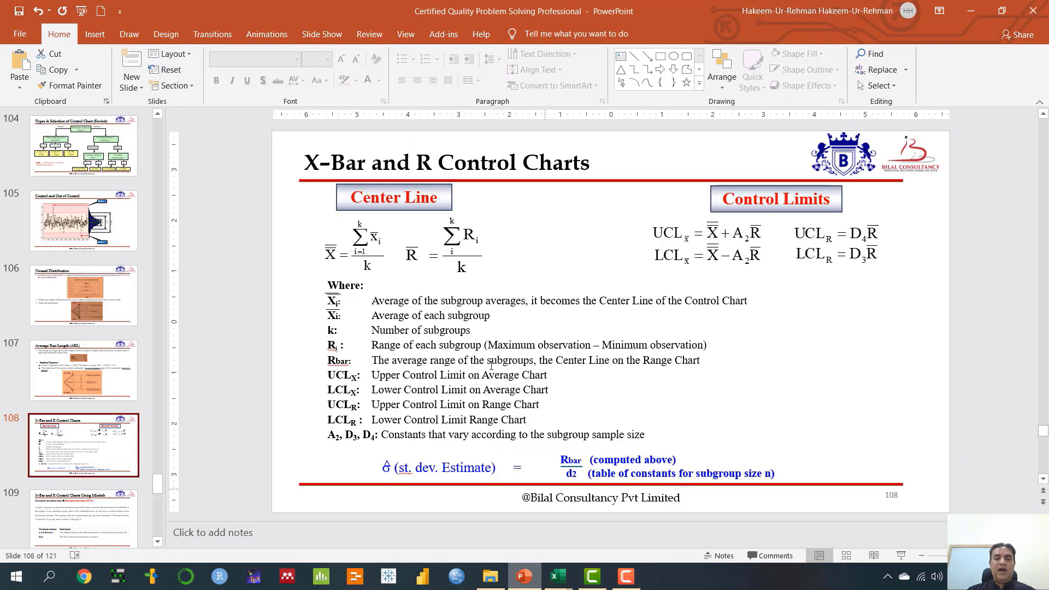
click(557, 576)
click(511, 530)
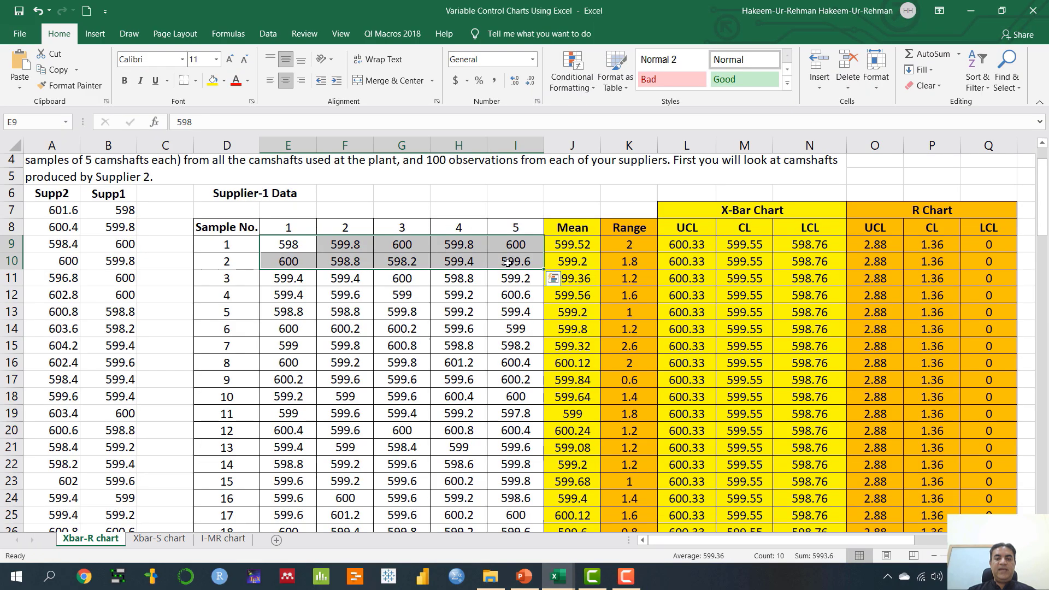
Inspect the mean formulas of samples 1 to 3 in cells J9 to J11 and the observations they reference.
click(516, 261)
click(575, 244)
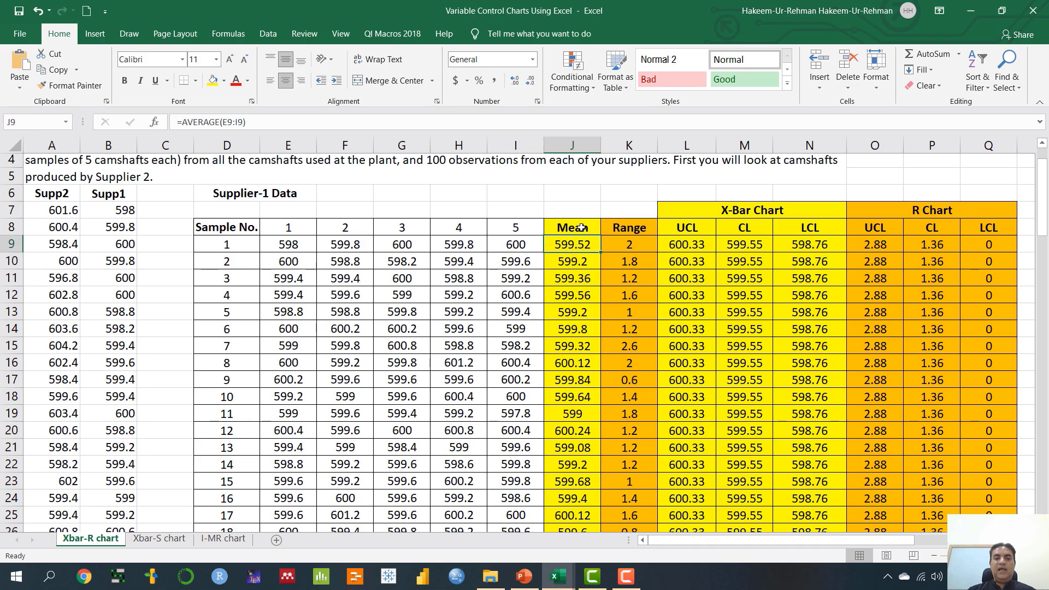
double_click(572, 245)
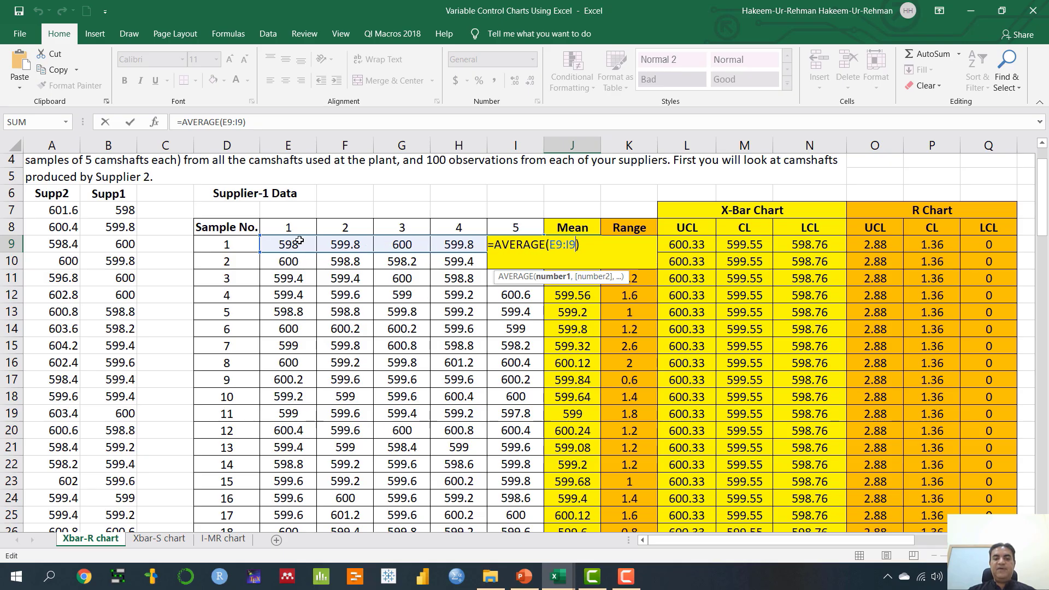
key(Return)
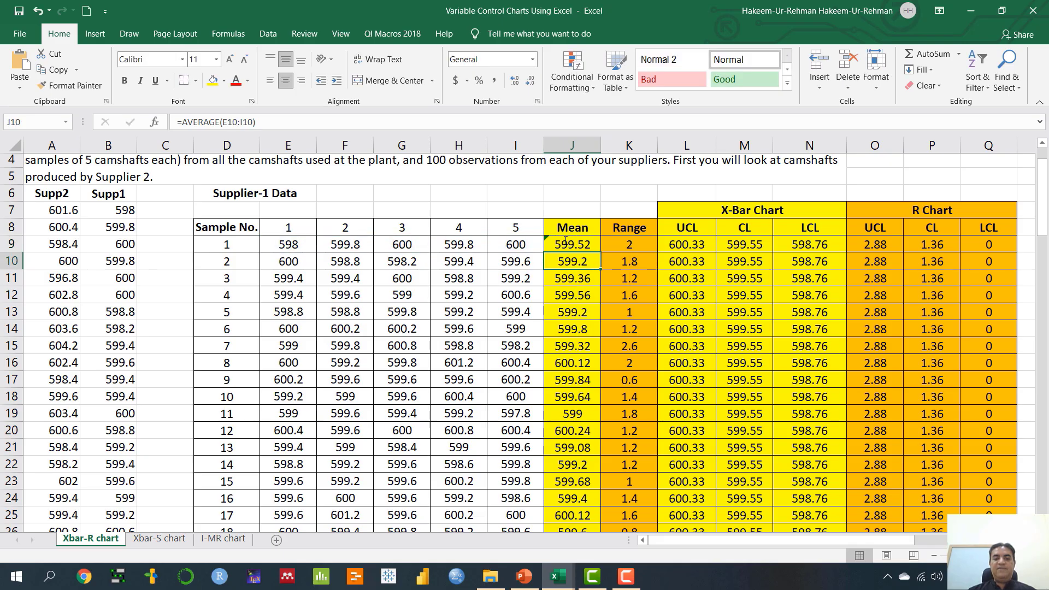
double_click(587, 262)
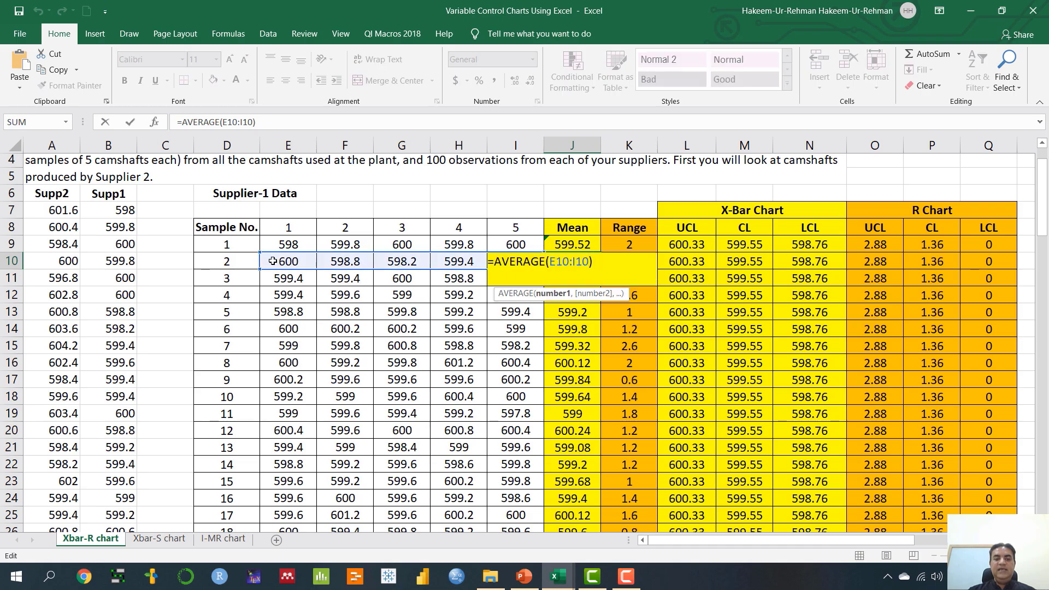
key(Return)
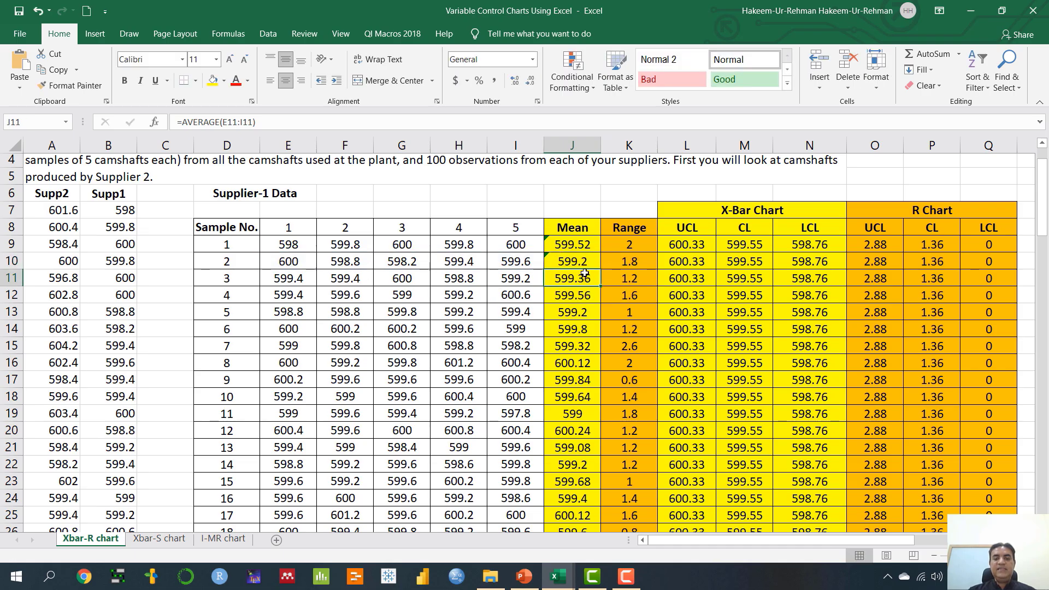
double_click(585, 274)
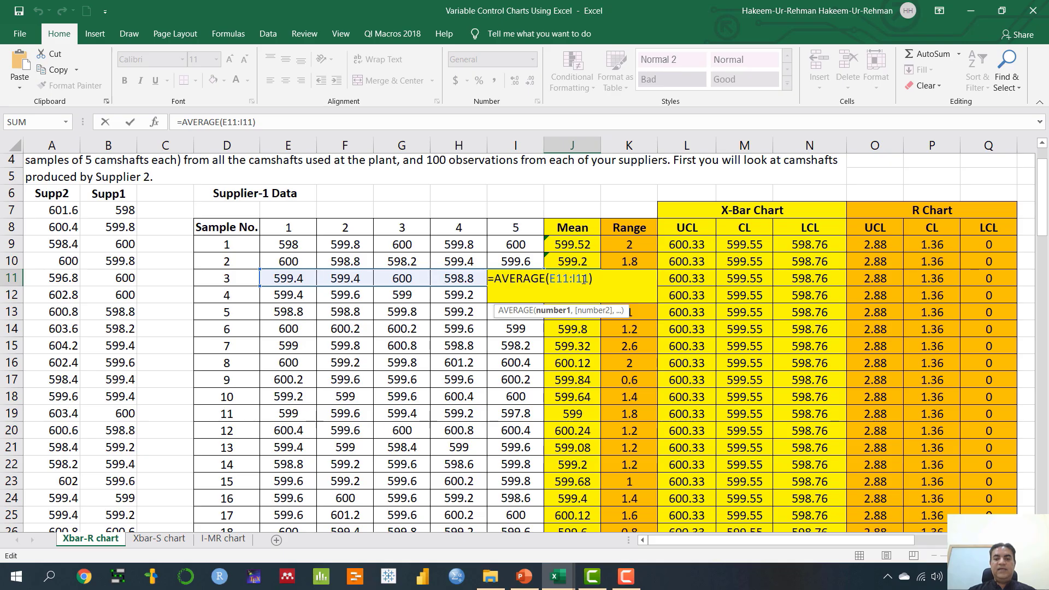
key(Return)
Fill the mean formula from J9 down through J28 for all 20 samples.
scroll(563, 255, down, 3)
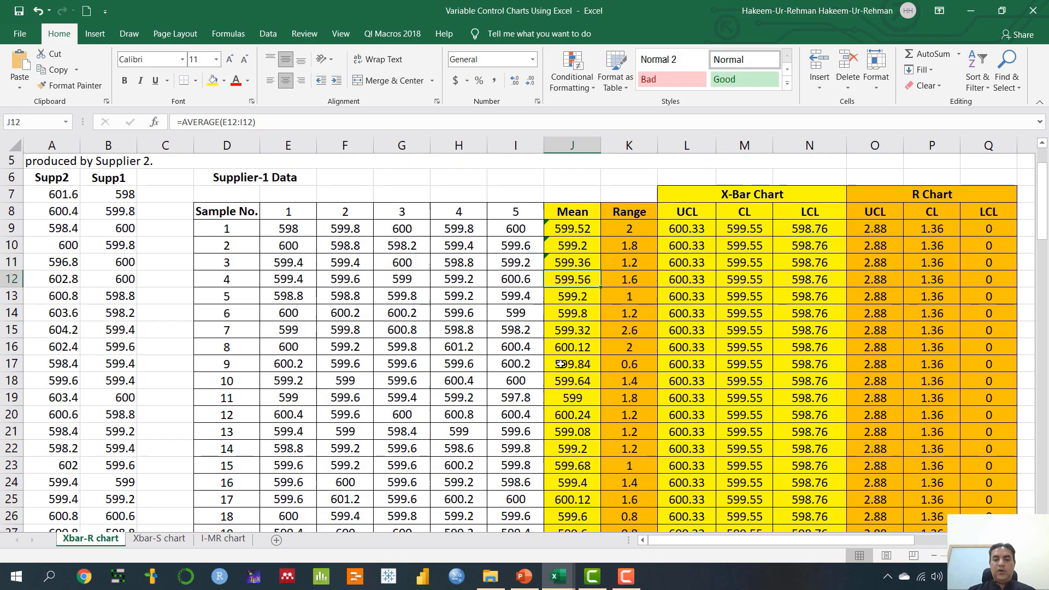
scroll(568, 251, up, 3)
click(572, 248)
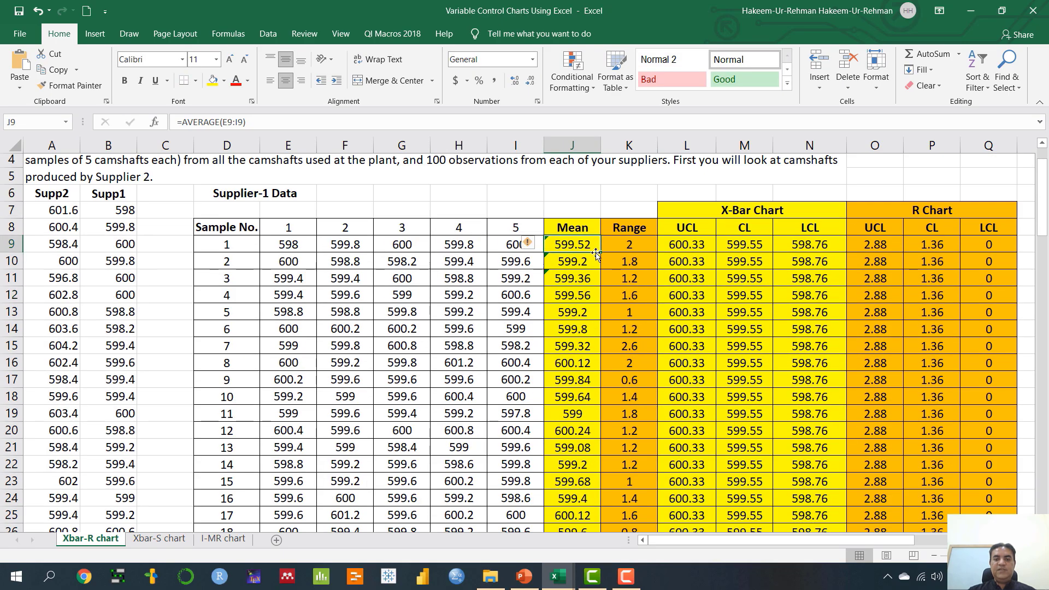
mouse_move(600, 252)
mouse_down()
mouse_move(593, 587)
mouse_move(579, 150)
mouse_move(588, 533)
mouse_move(589, 300)
mouse_up()
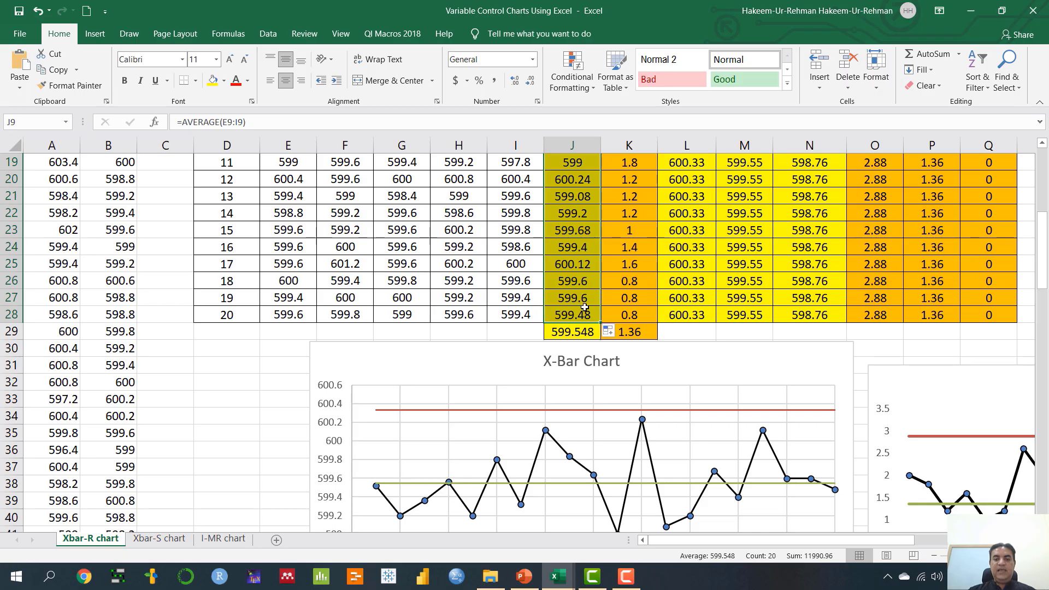
scroll(578, 290, up, 6)
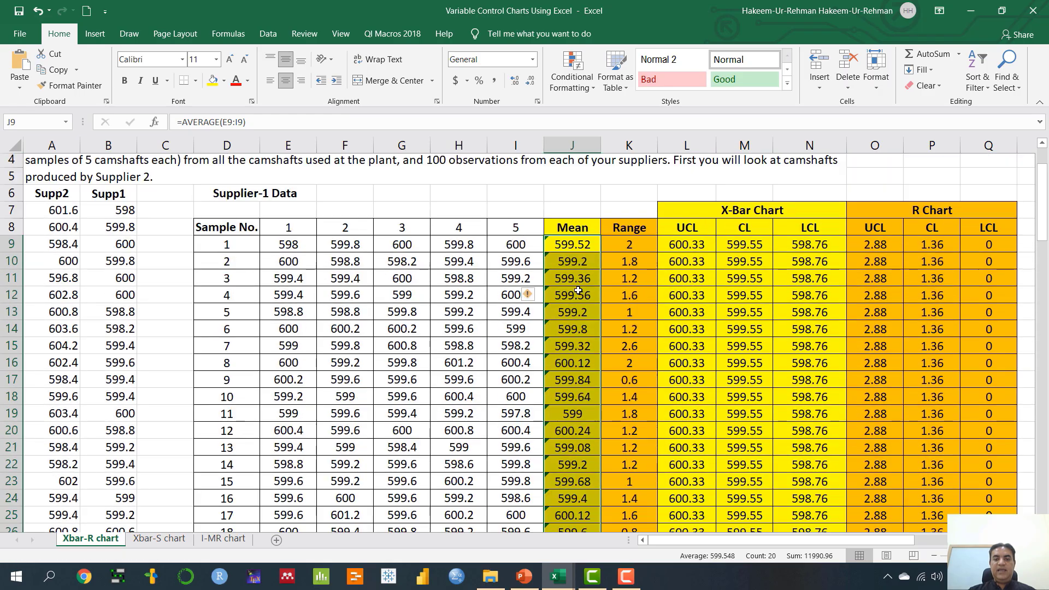
Review the X-Bar center line formula on the PowerPoint slide and go back to the grand mean cell J29 in Excel.
click(532, 577)
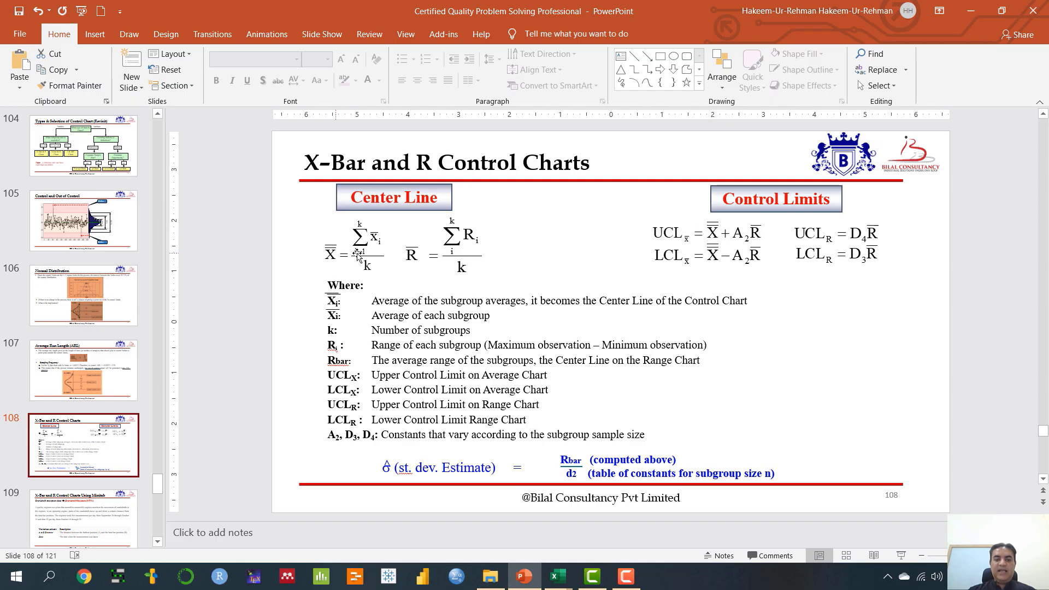
click(527, 565)
scroll(576, 427, down, 3)
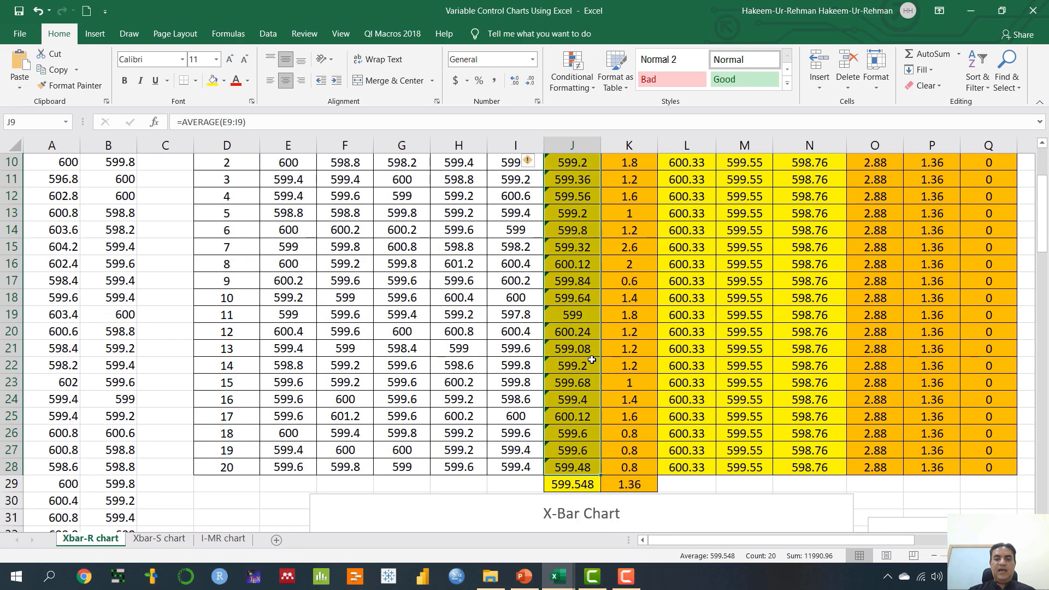
click(570, 486)
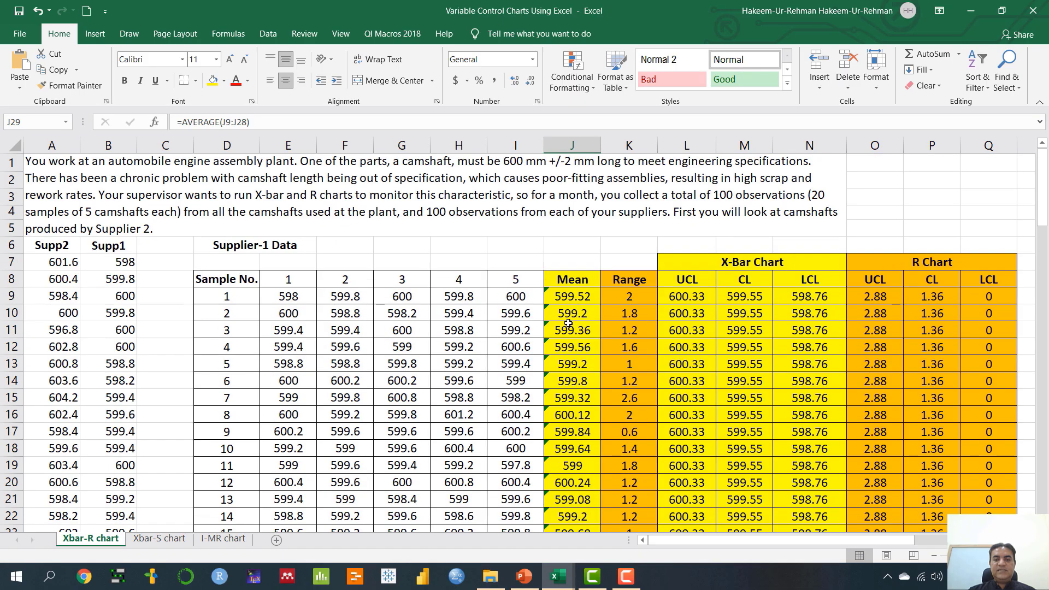
Inspect the grand mean formula in J29 and check the sample means in J9:J28 that it averages.
scroll(564, 323, up, 3)
drag(567, 293, 570, 481)
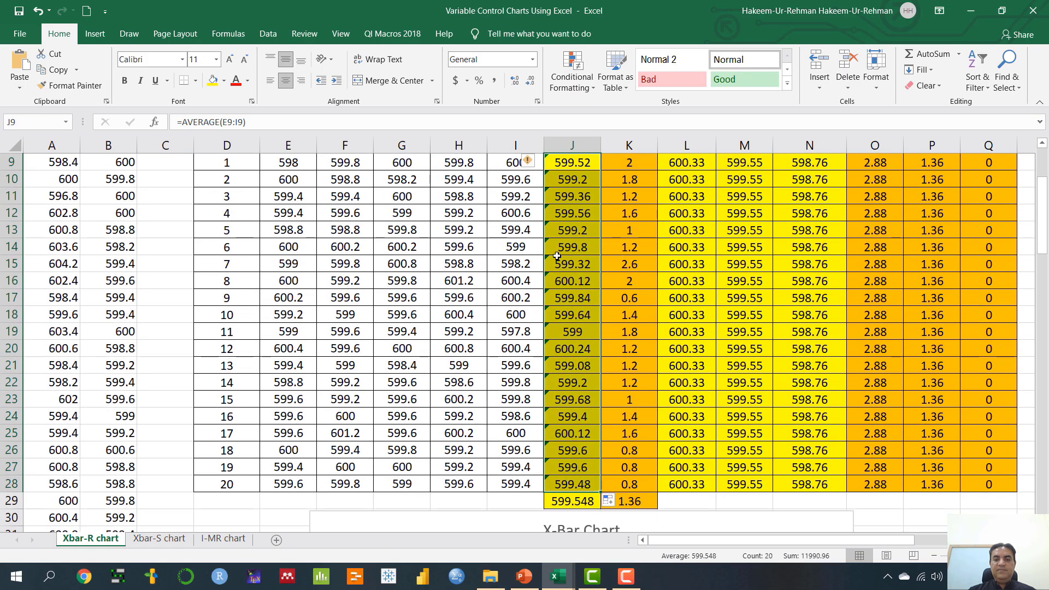
scroll(574, 399, down, 2)
click(578, 402)
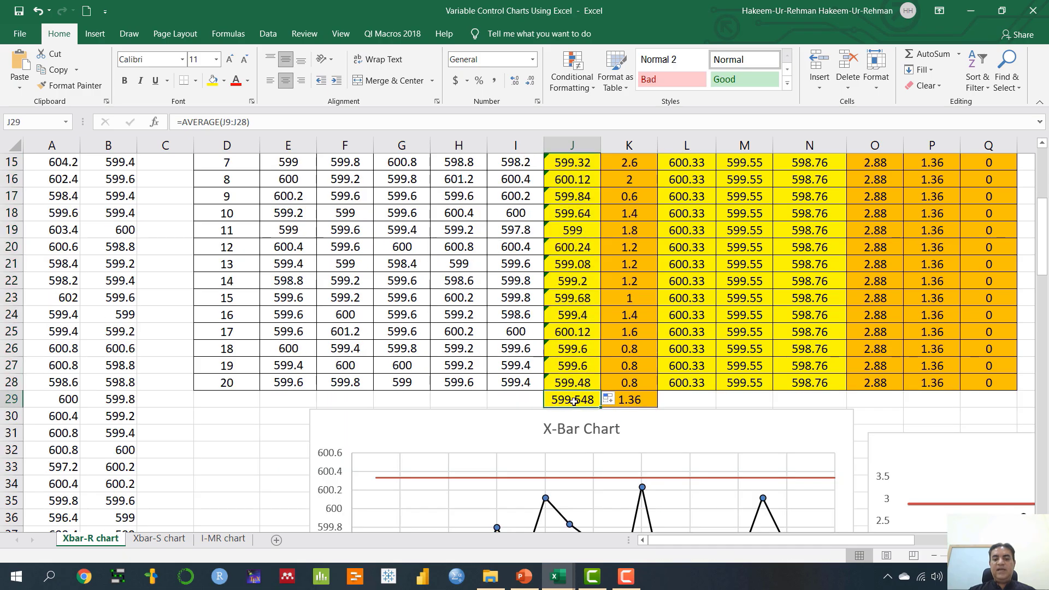
double_click(566, 401)
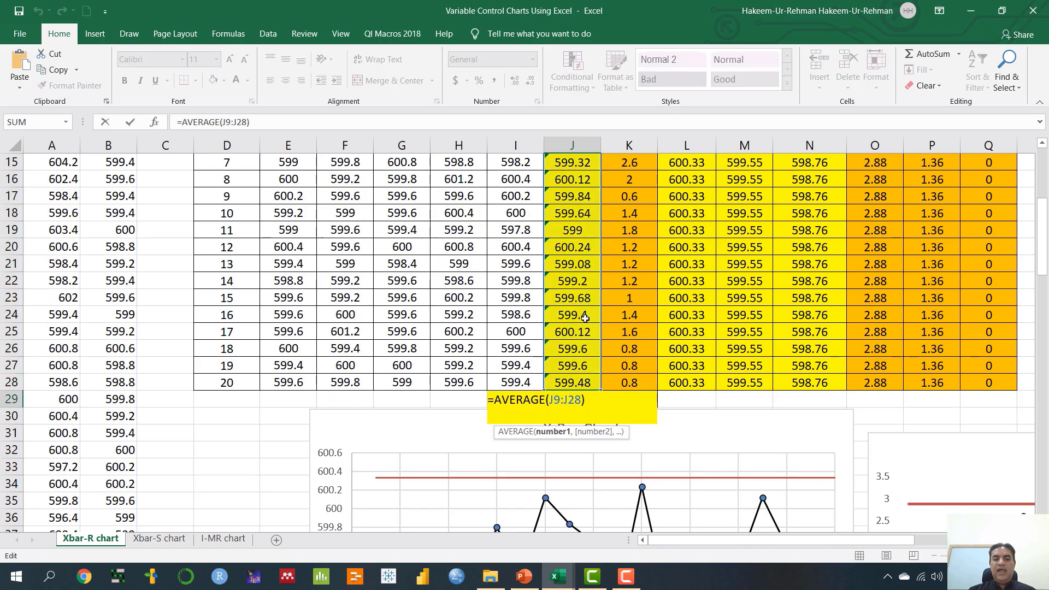
scroll(584, 323, up, 3)
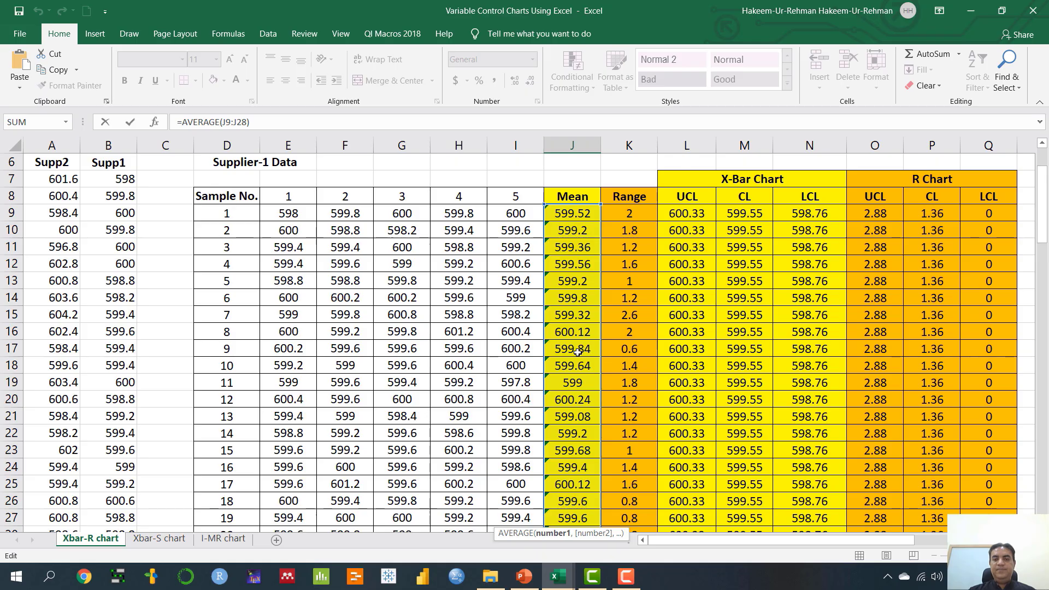
scroll(577, 352, down, 1)
key(Return)
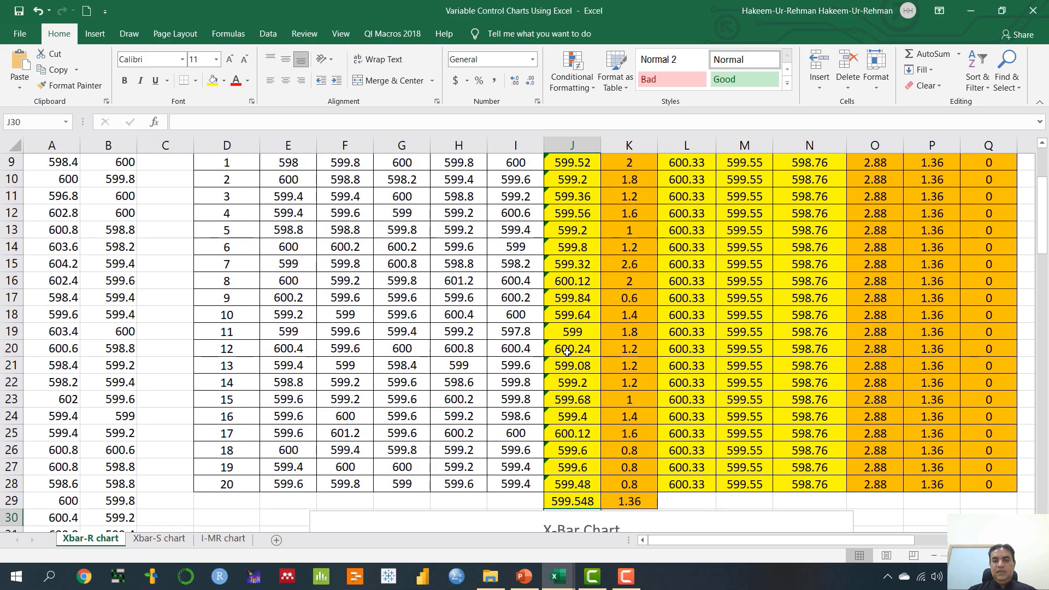
Select sample 1's range cell K9, consult the range definition on the PowerPoint slide and return to the Variable Control Charts workbook.
scroll(564, 354, up, 2)
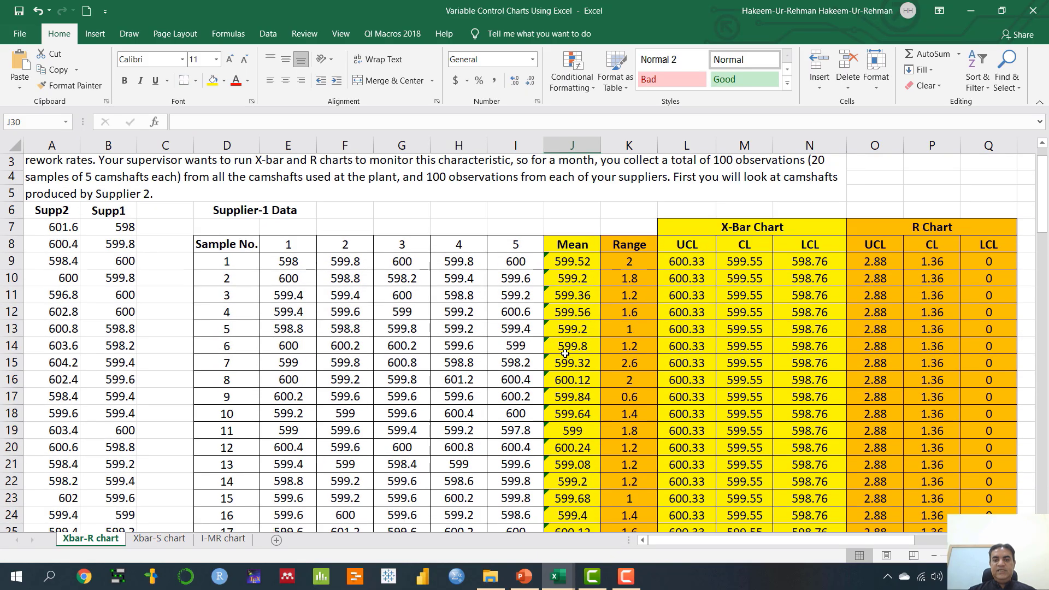
click(653, 254)
click(524, 576)
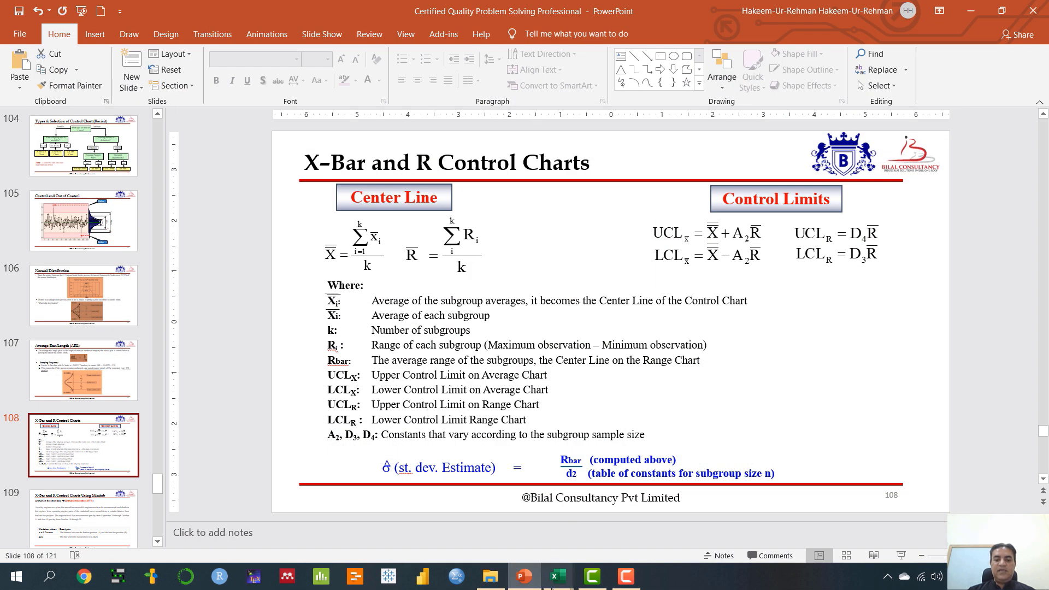
mouse_move(557, 576)
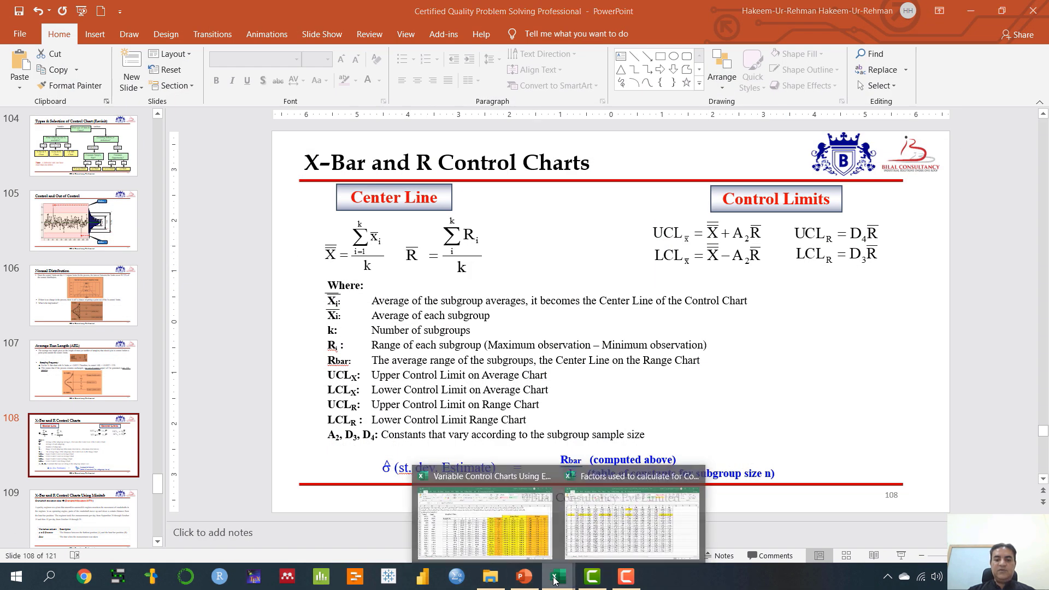
click(515, 532)
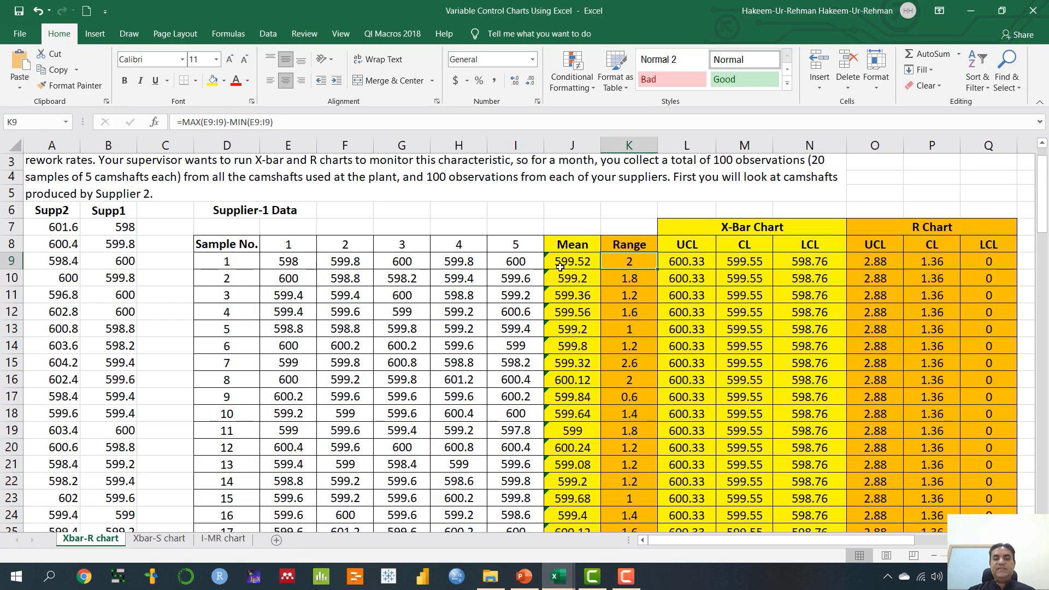
Inspect the maximum-minus-minimum formula in sample 1's range cell K9 and reselect that cell.
double_click(631, 261)
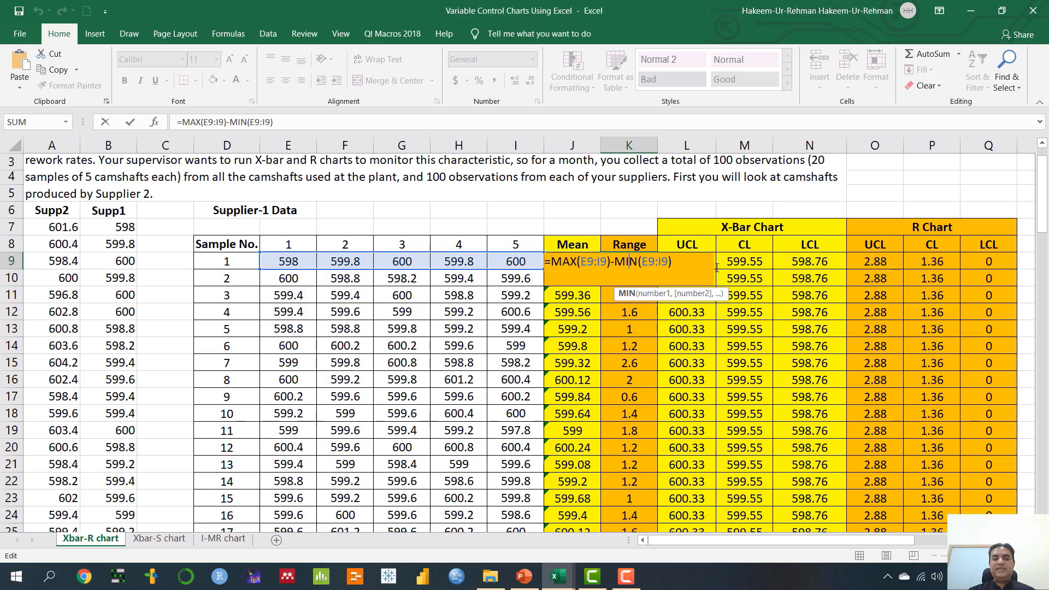
key(Return)
click(644, 263)
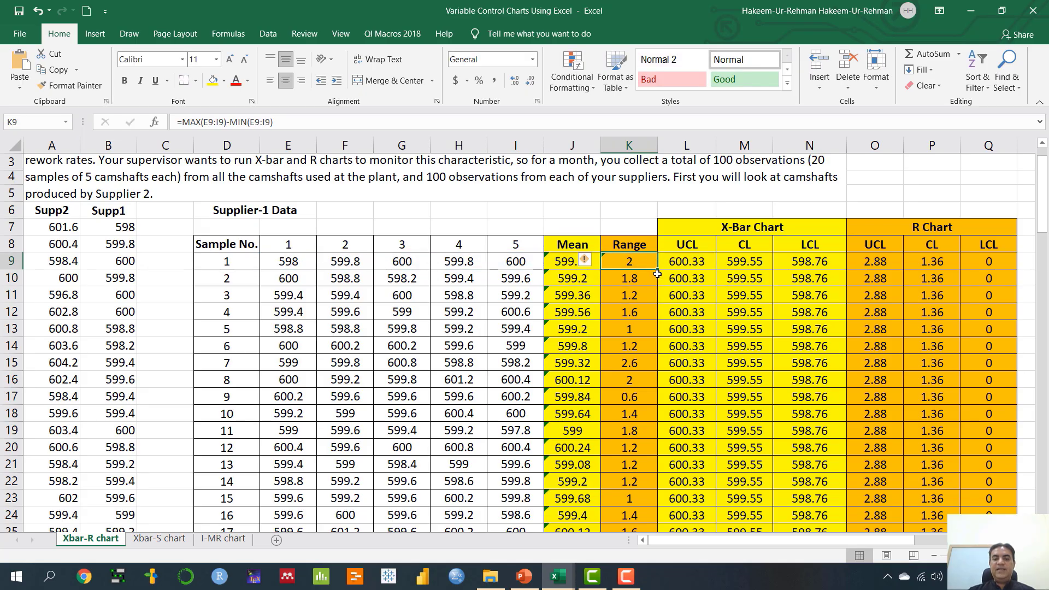
Fill sample 1's range formula from K9 down through K28, and consult the R-bar center line formula on the PowerPoint slide for cell K29.
drag(658, 270, 631, 349)
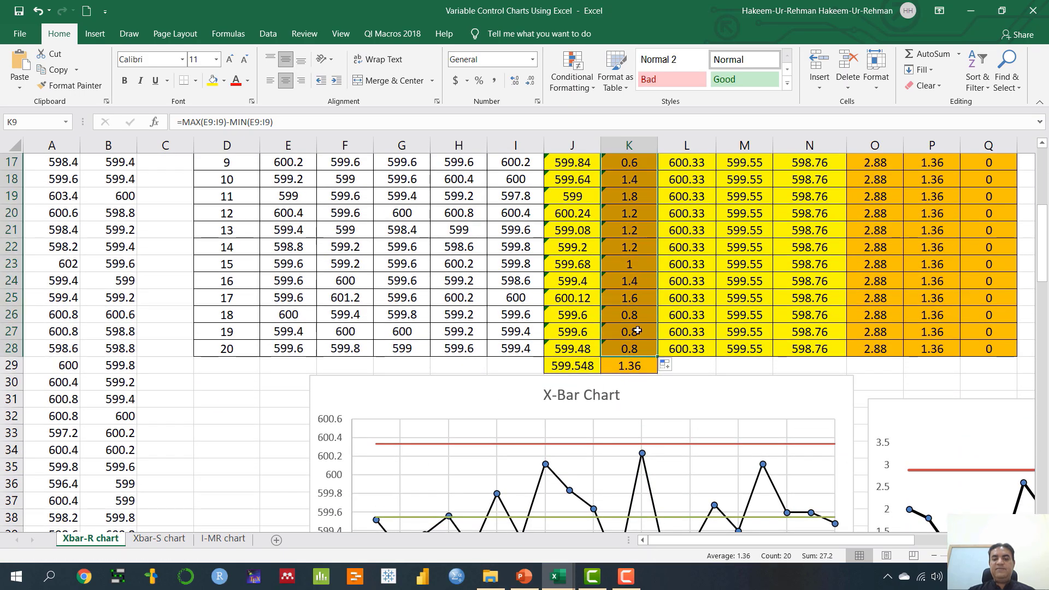
click(637, 366)
click(537, 576)
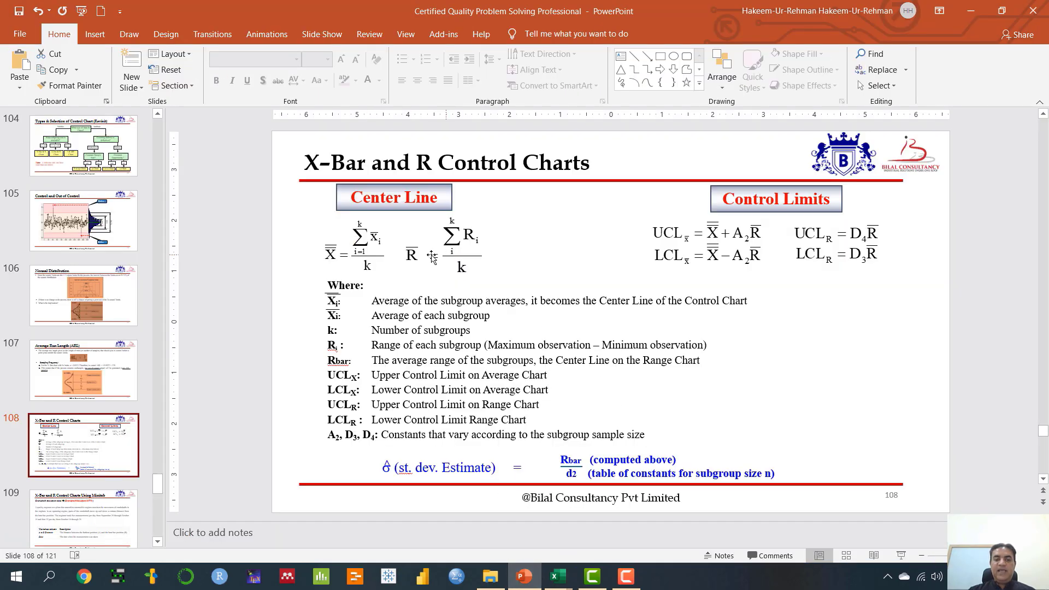
click(558, 576)
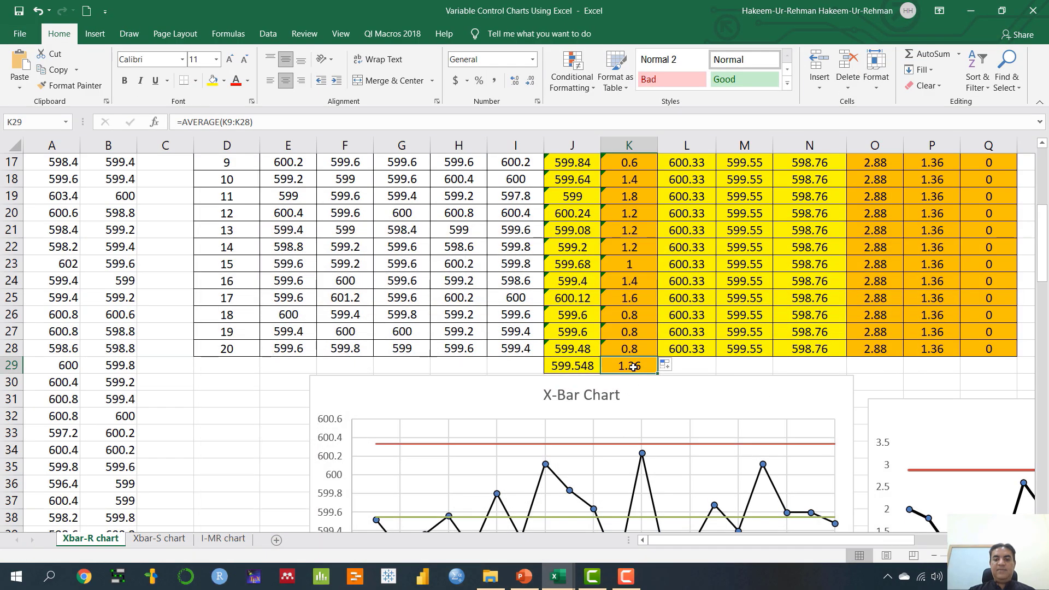
Inspect the average range formula in K29 and check the sample ranges in K9:K28 that it averages.
double_click(635, 367)
scroll(637, 214, up, 3)
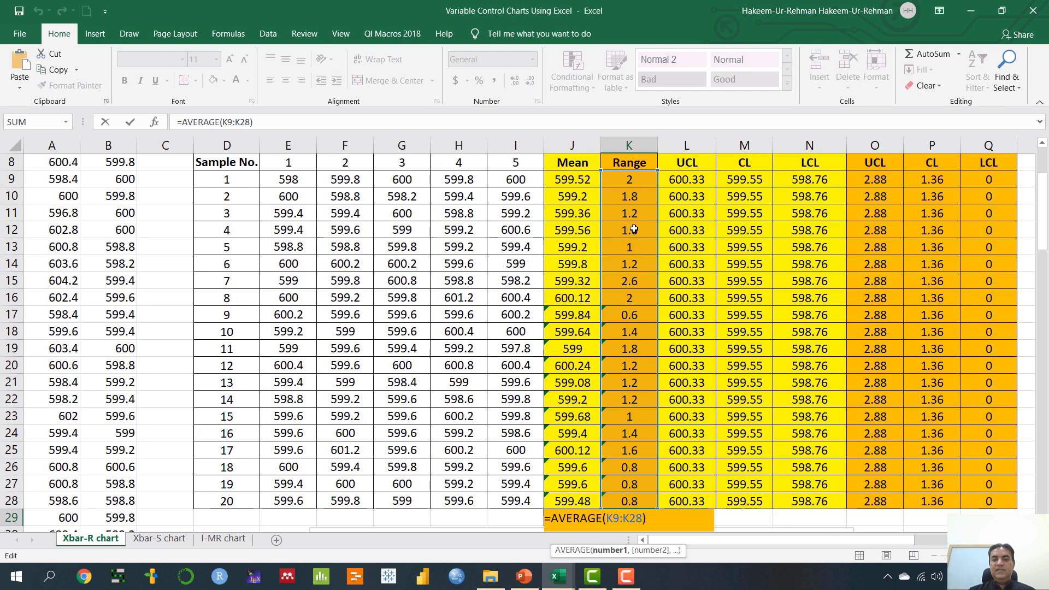
key(Return)
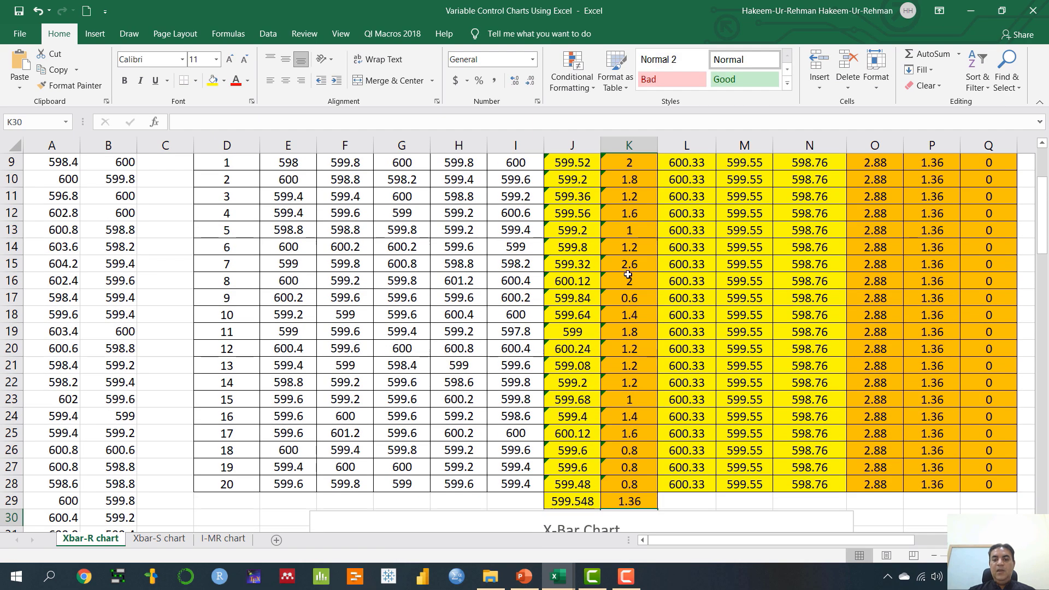
scroll(626, 275, up, 2)
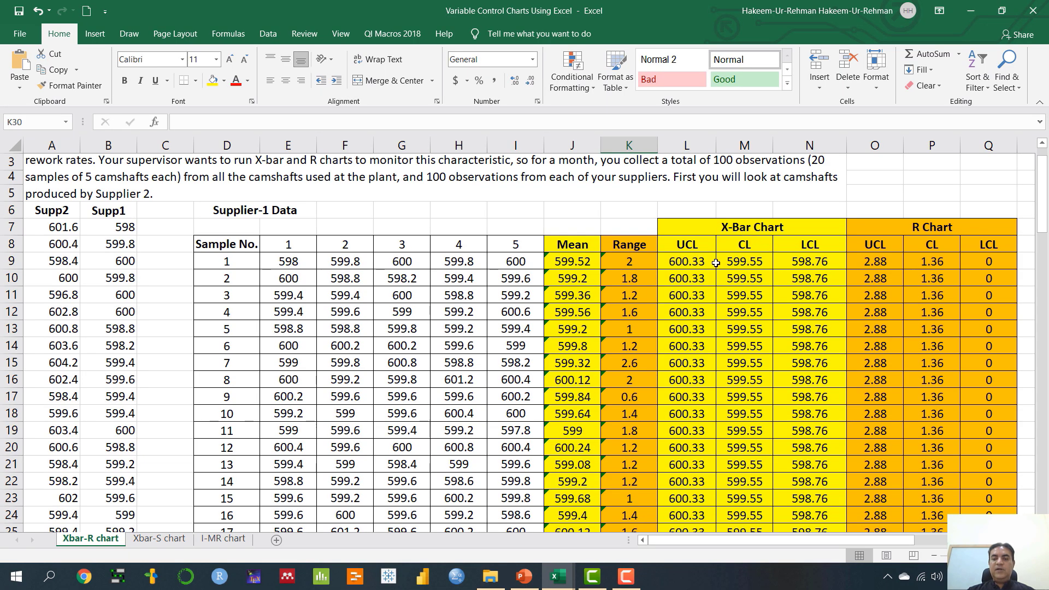
Select the X-Bar UCL cell L9, consult the control limit formulas on the PowerPoint slide and return to the Variable Control Charts workbook.
click(689, 261)
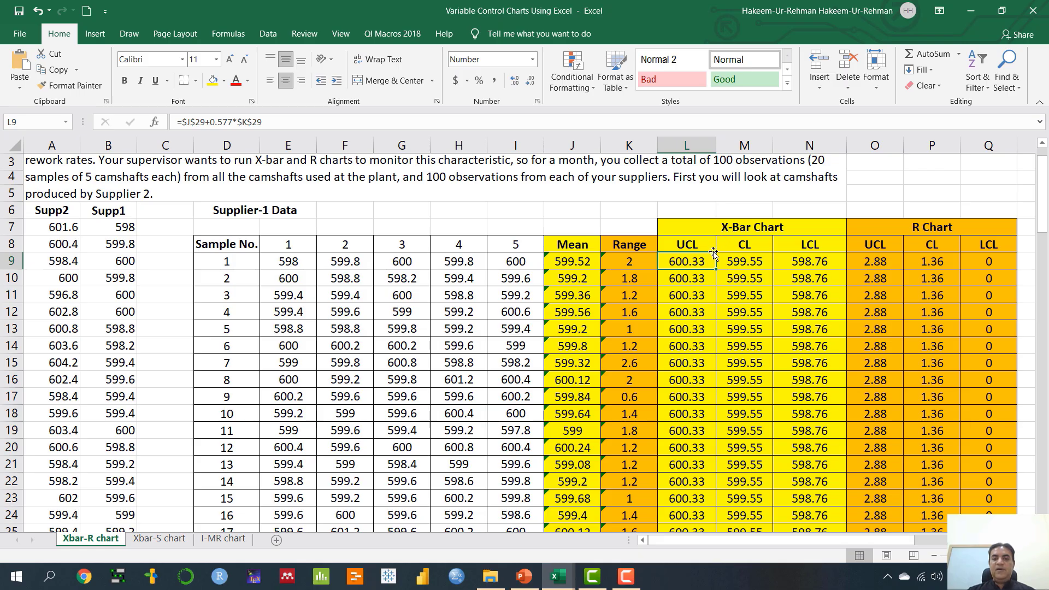
scroll(713, 254, down, 4)
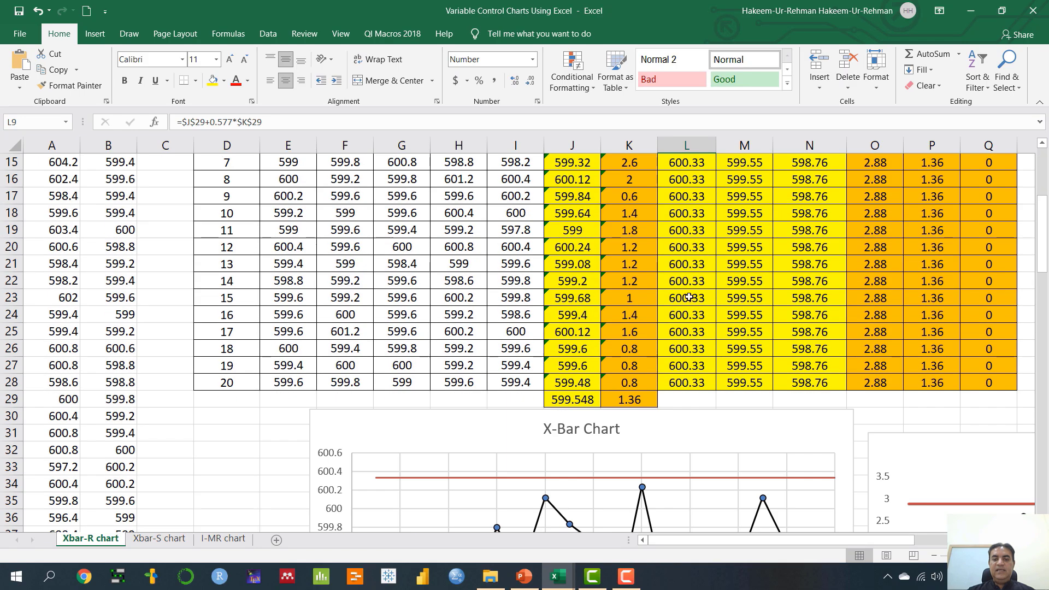
click(523, 576)
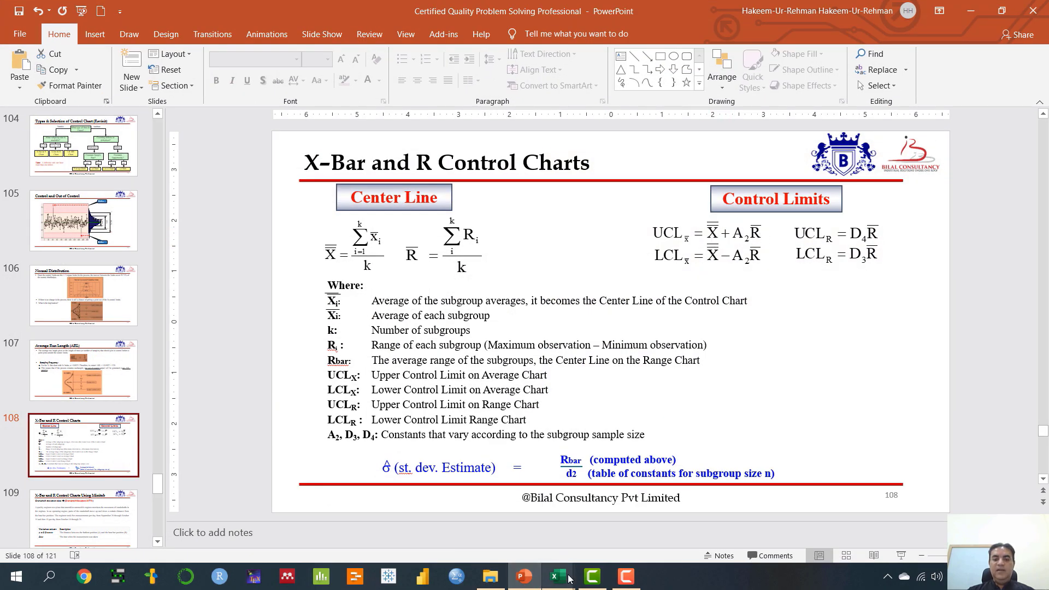
mouse_move(555, 574)
click(516, 541)
scroll(740, 231, up, 3)
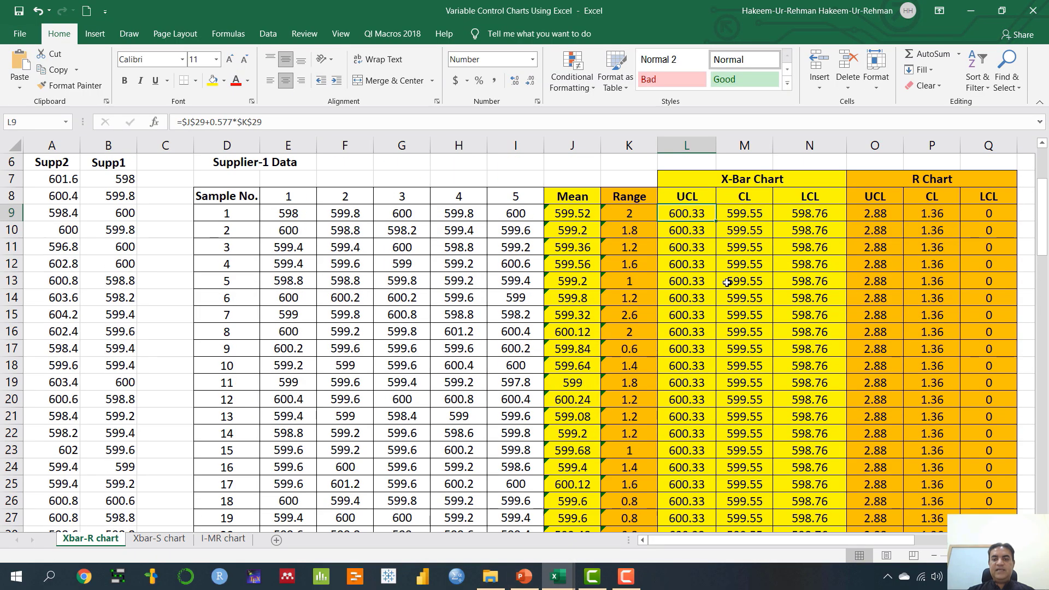
Inspect the UCL formula in L9 and trace its references to the grand mean J29 and average range K29.
double_click(707, 221)
scroll(718, 289, down, 3)
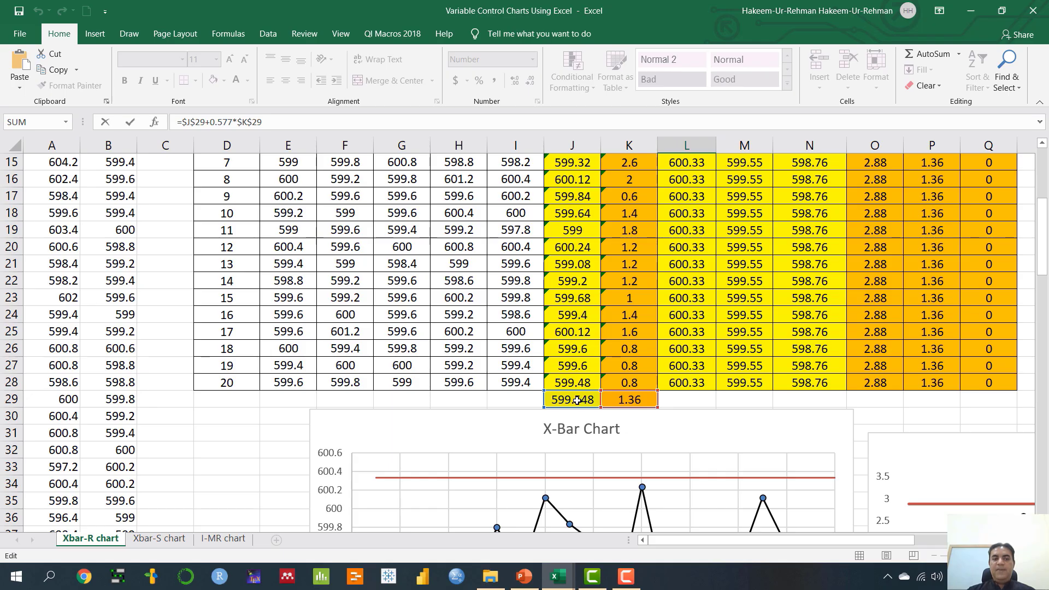
scroll(681, 361, up, 4)
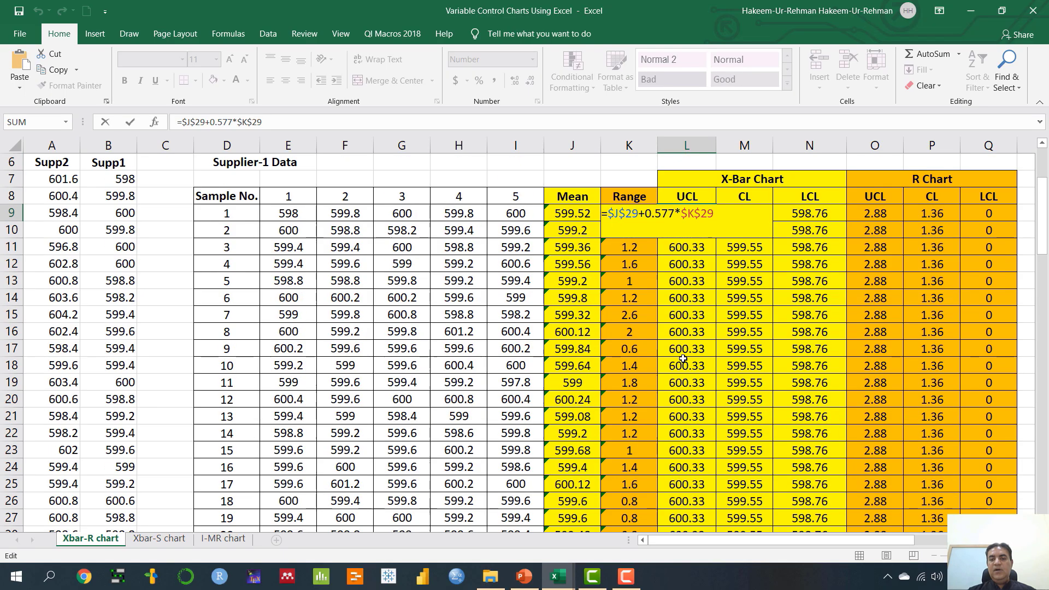
key(ctrl+Return)
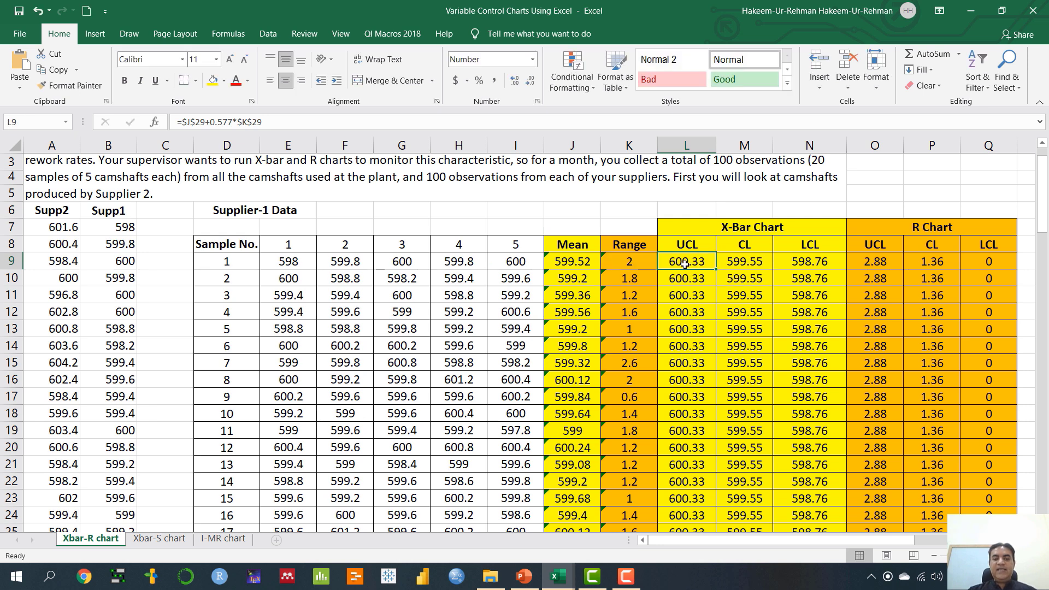
Highlight the subgroup observation headings in E8:I8 and locate the n = 5 row in the control chart factors workbook.
drag(280, 250, 518, 245)
click(522, 245)
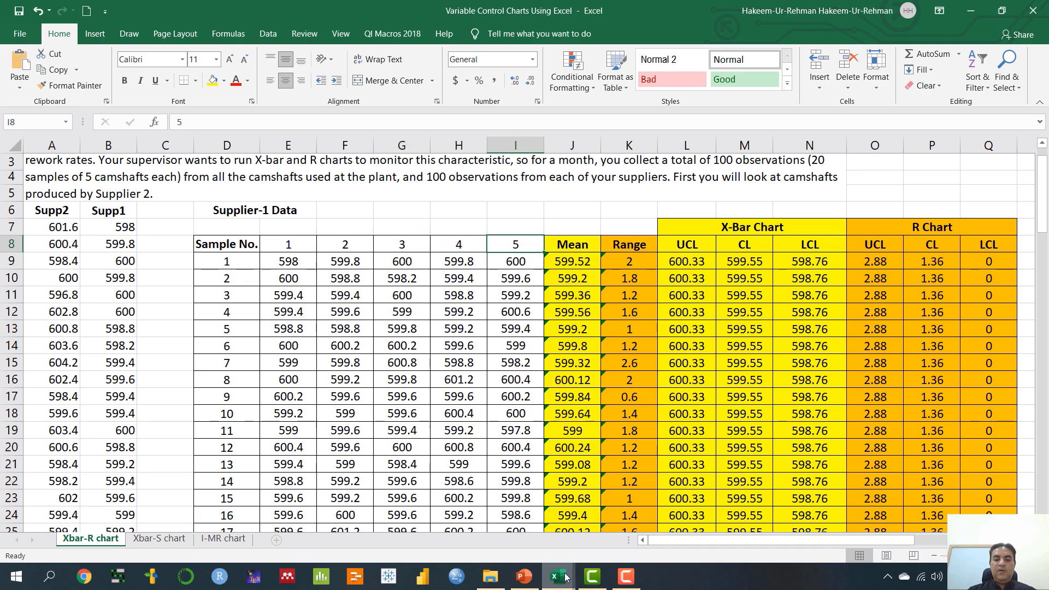
mouse_move(557, 577)
click(636, 512)
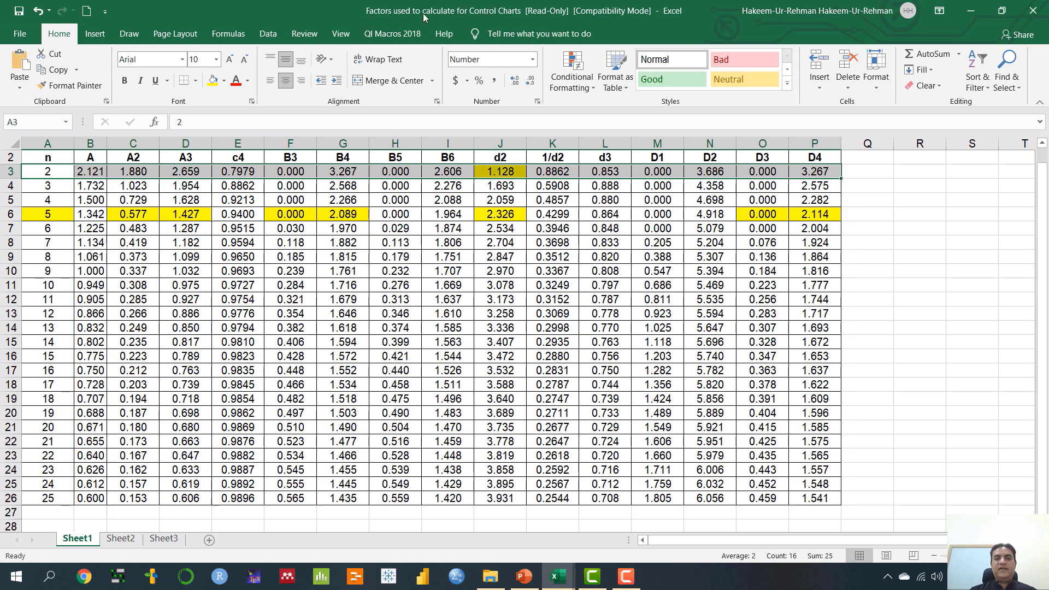
click(75, 285)
click(47, 216)
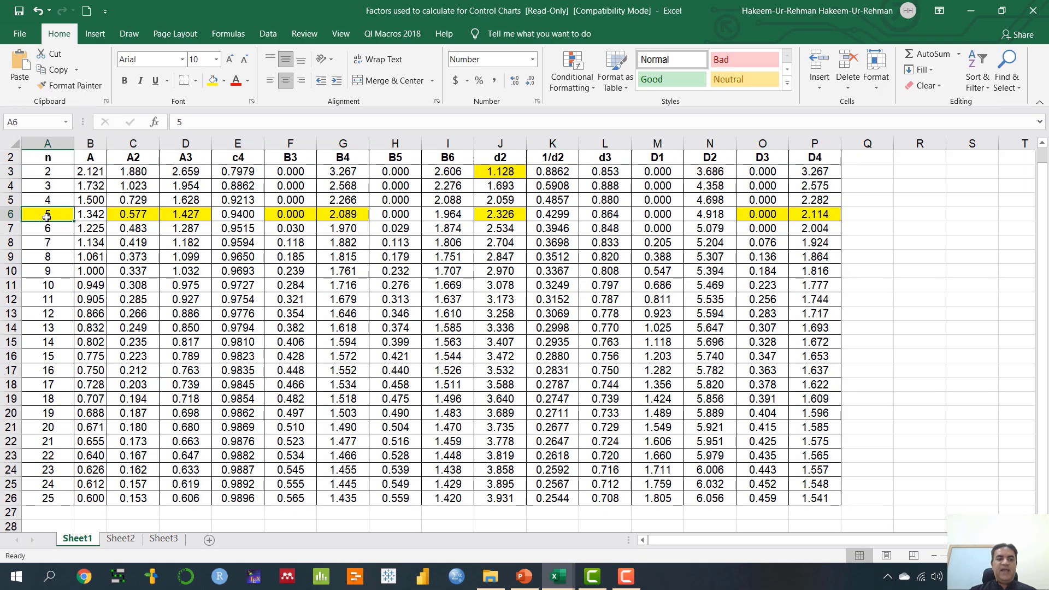
Check the constant in the X-Bar limit formulas on the PowerPoint slide and select the A2 factor for n = 5 in the factors workbook.
click(523, 577)
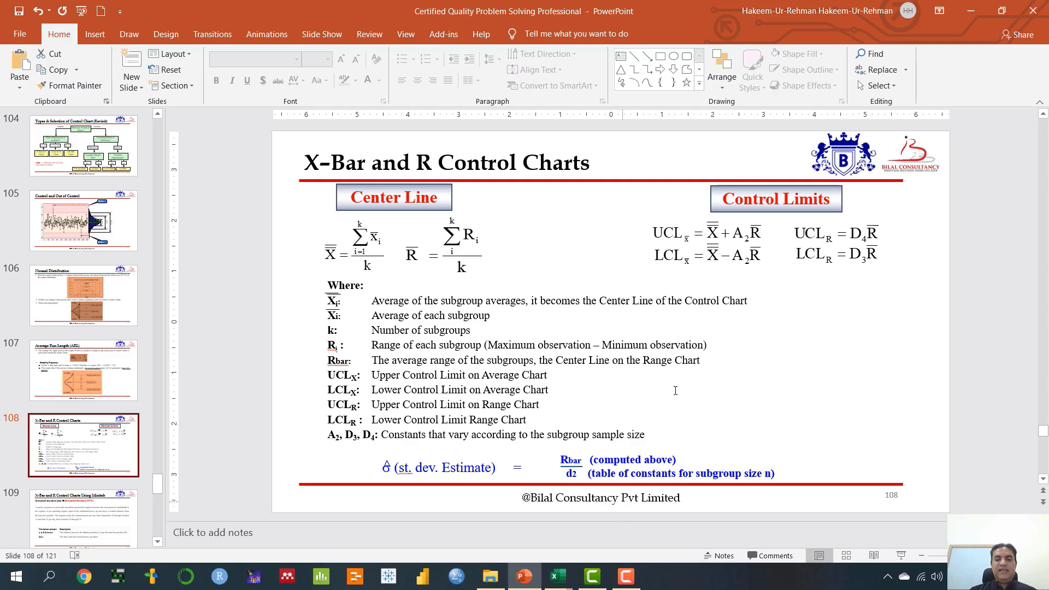
mouse_move(559, 585)
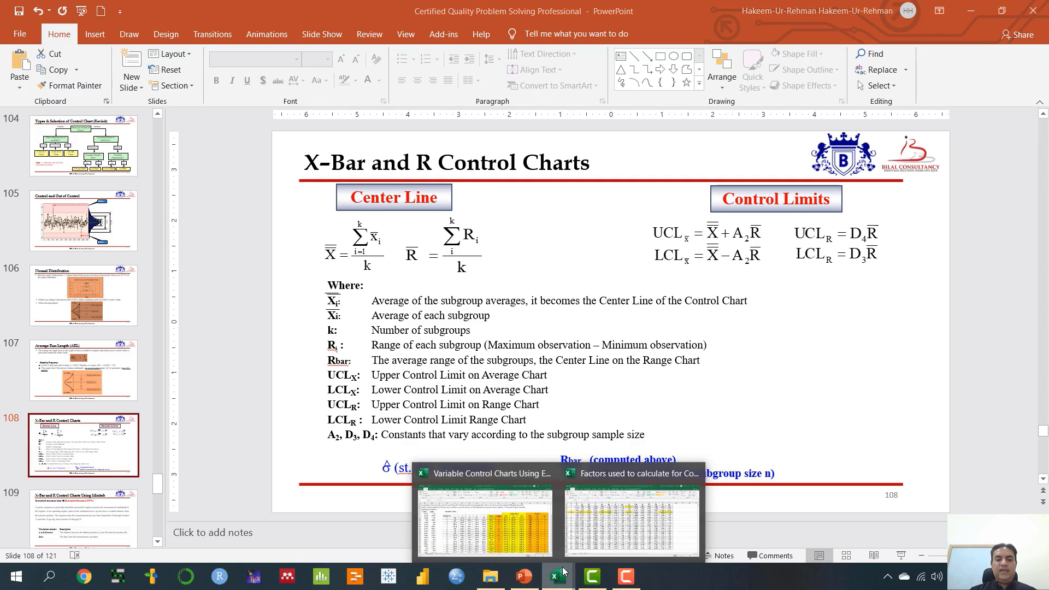
click(608, 541)
click(136, 214)
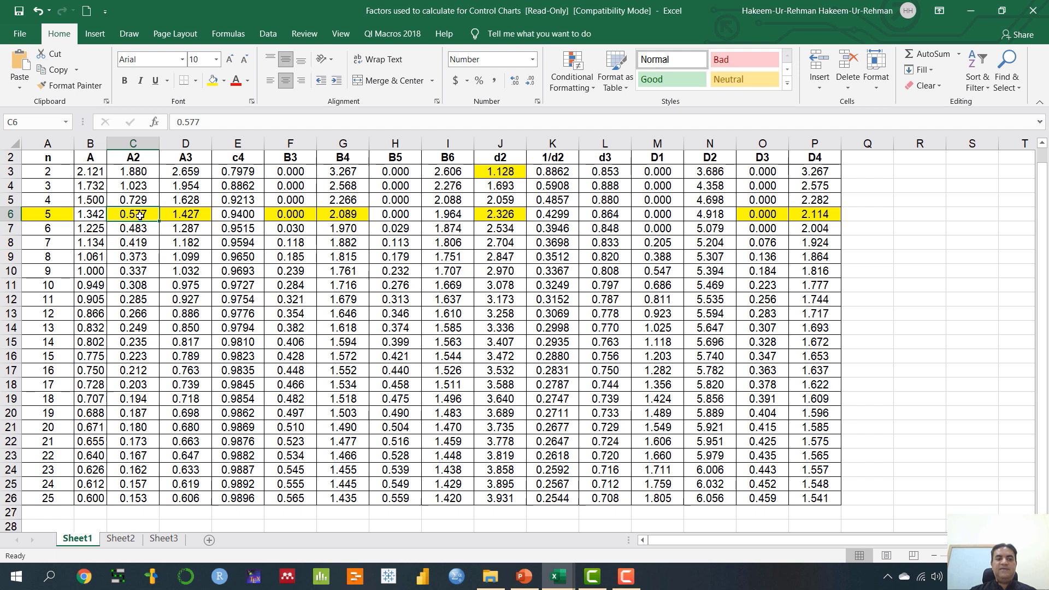
Recheck the UCL formula in L9 of the Variable Control Charts workbook and fill it down through L28.
mouse_move(557, 576)
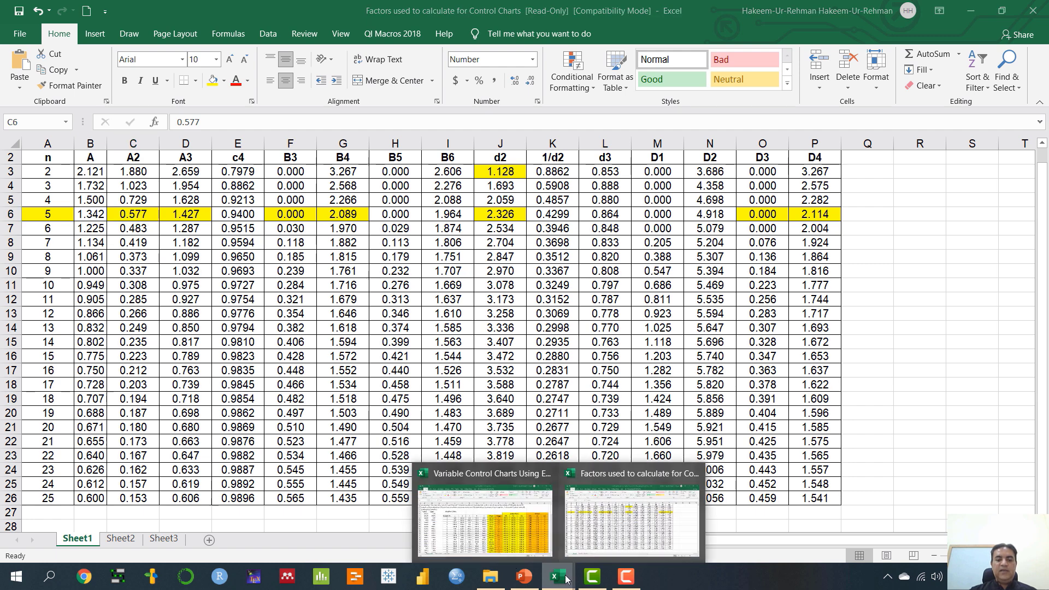
click(502, 536)
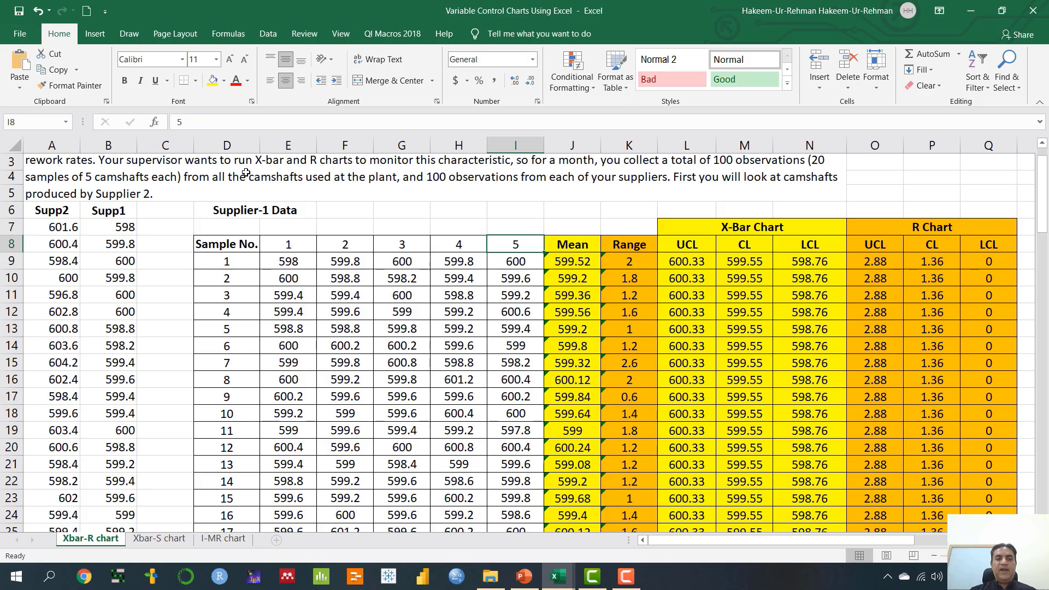
click(674, 267)
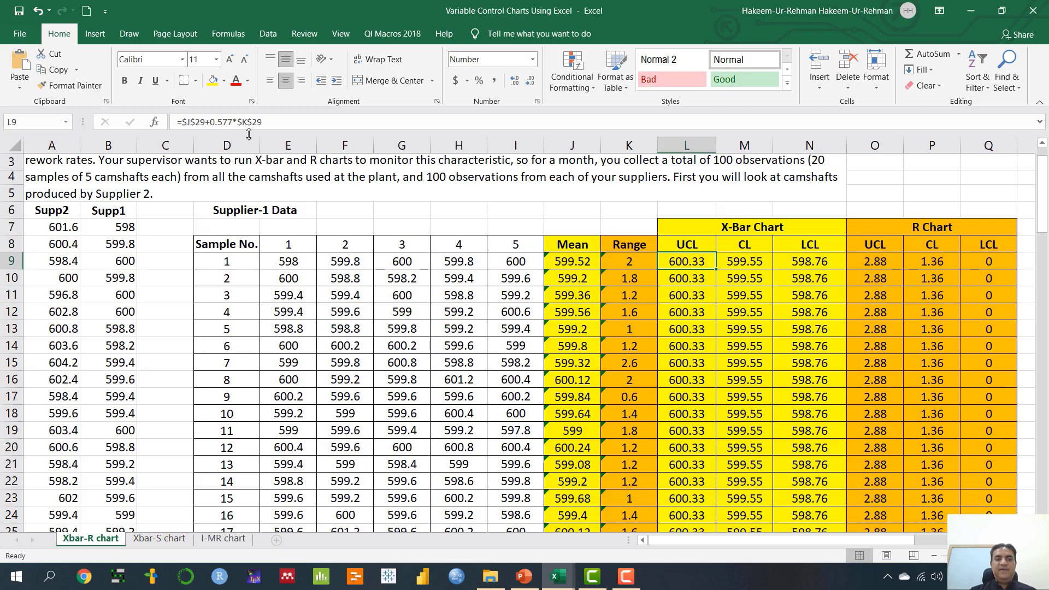
double_click(703, 263)
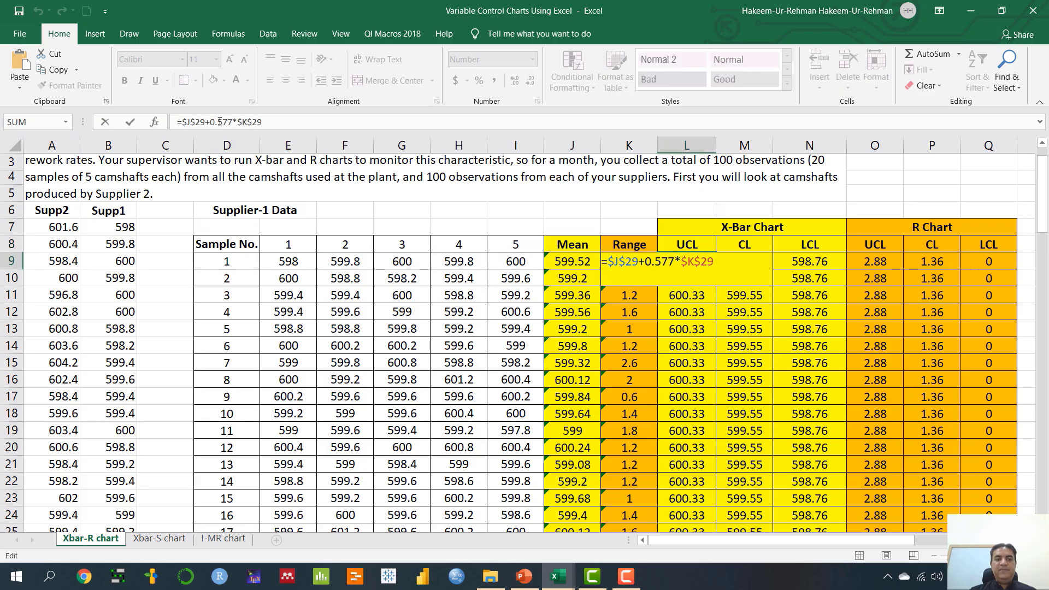
scroll(661, 469, down, 4)
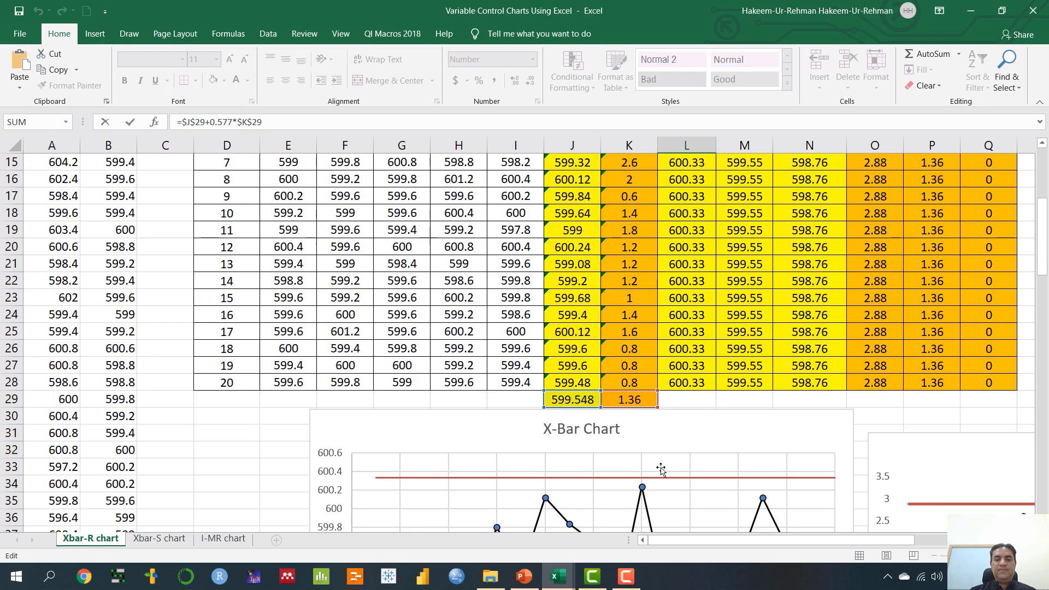
scroll(824, 407, up, 5)
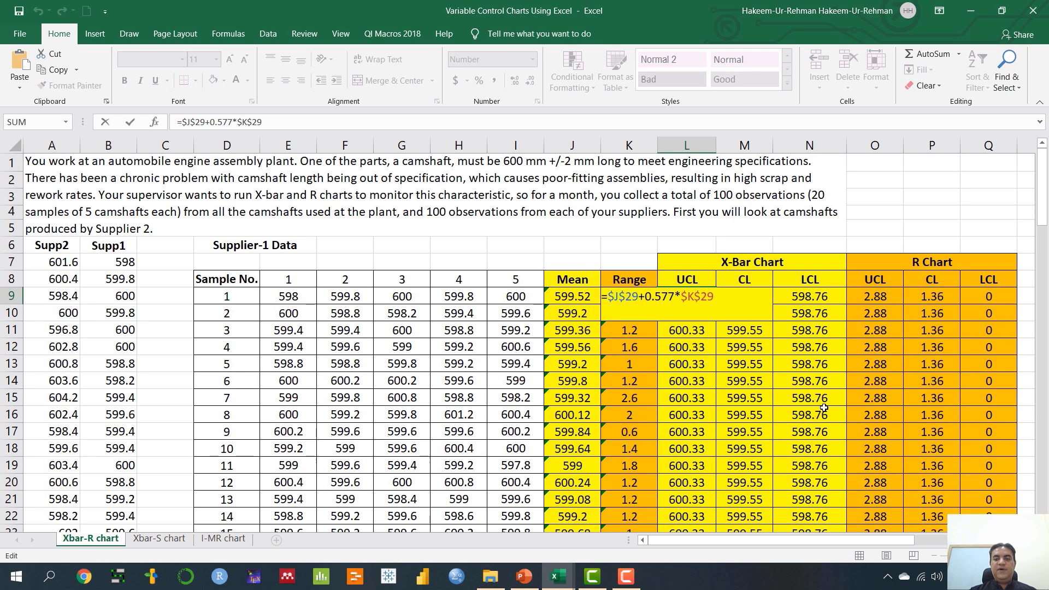
key(Escape)
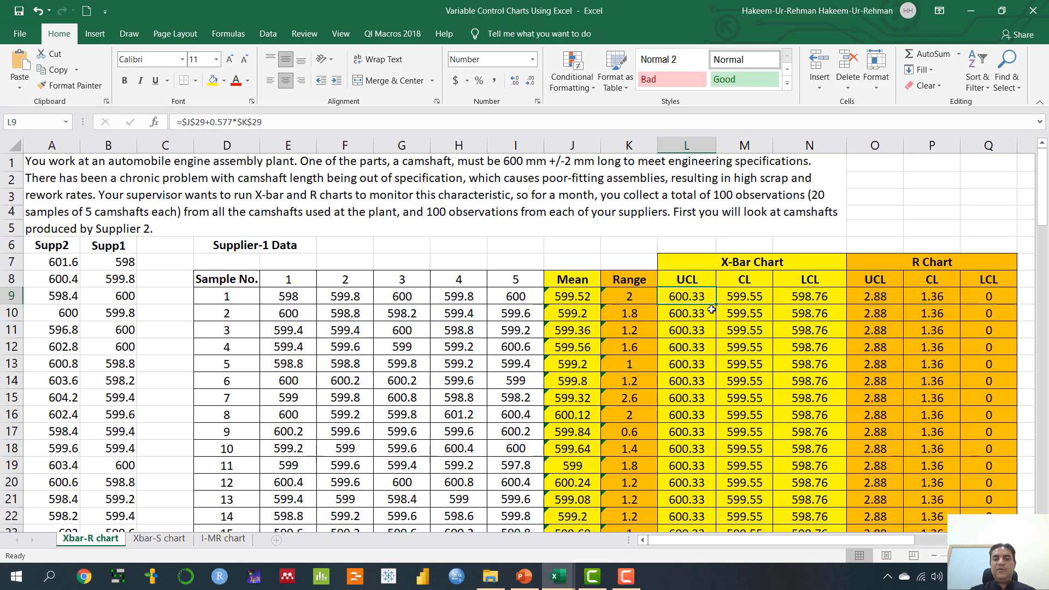
drag(715, 305, 701, 403)
scroll(786, 445, up, 4)
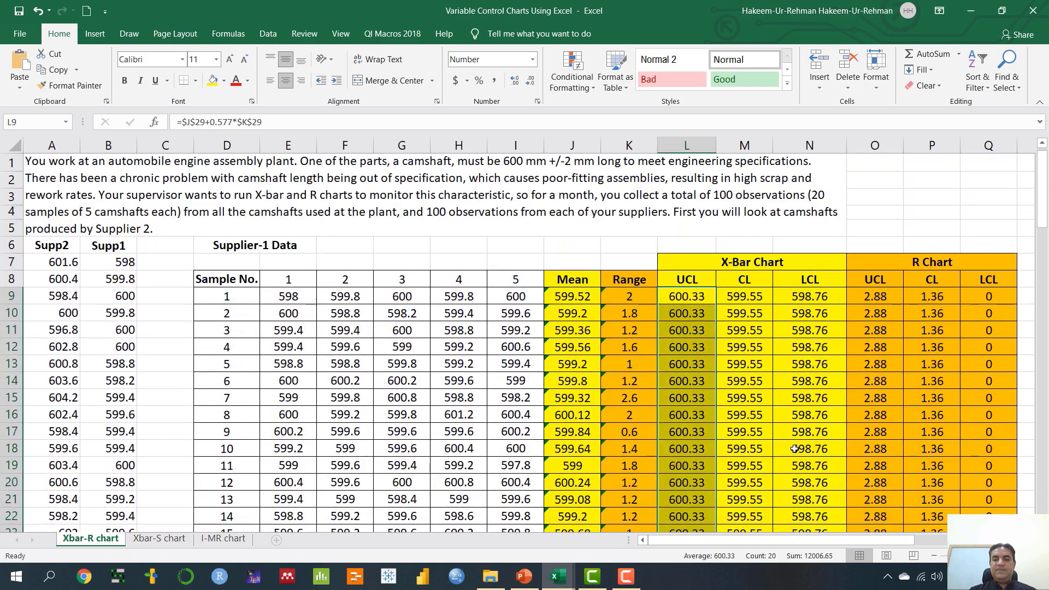
Inspect the X-Bar center line formula in M9 with its reference to J29, and fill it down through M28.
double_click(752, 297)
scroll(573, 383, down, 5)
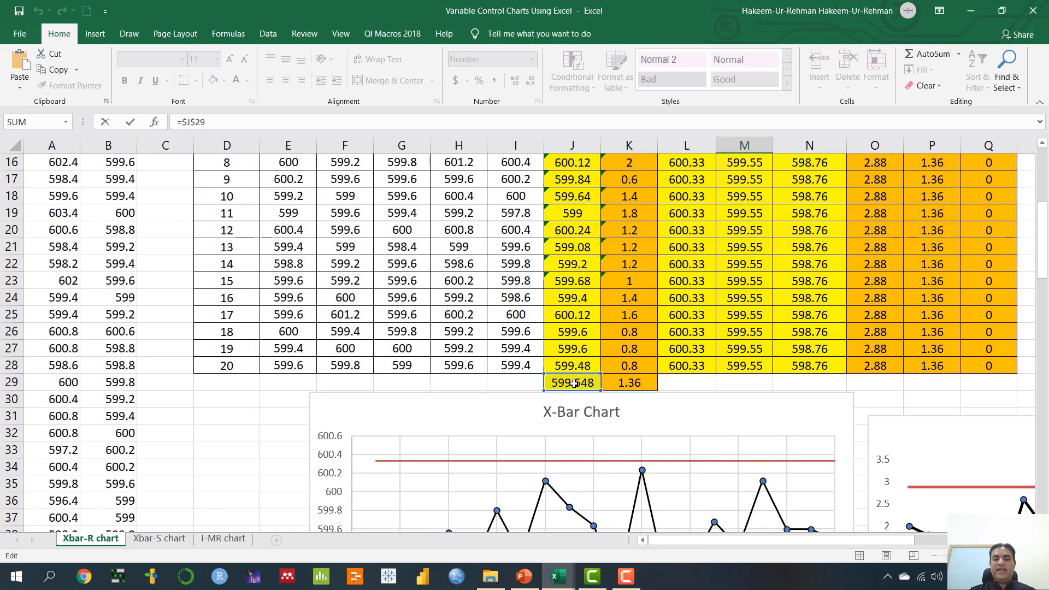
scroll(742, 419, up, 5)
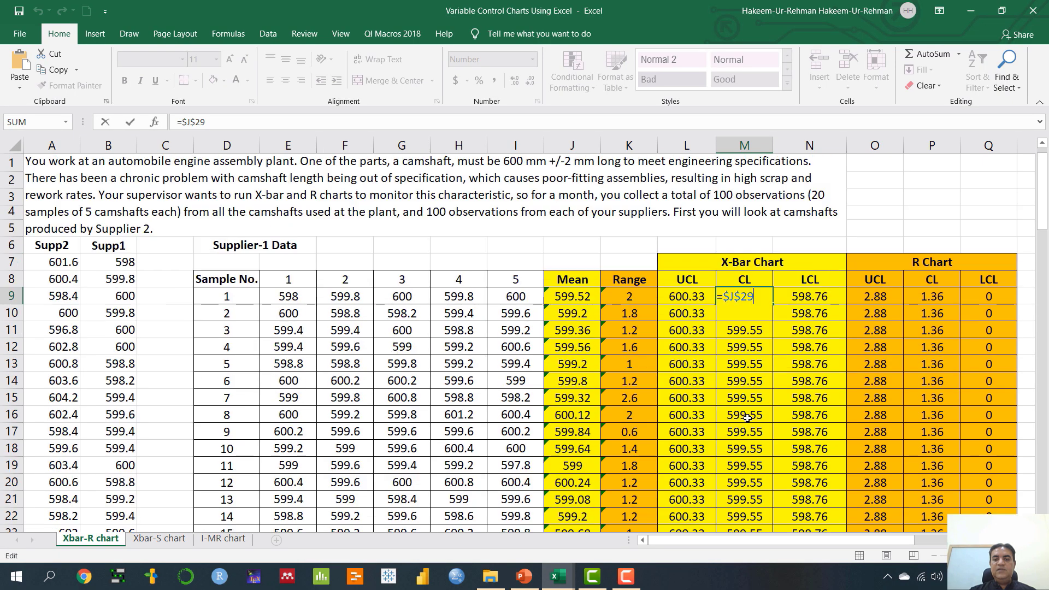
key(Return)
click(756, 295)
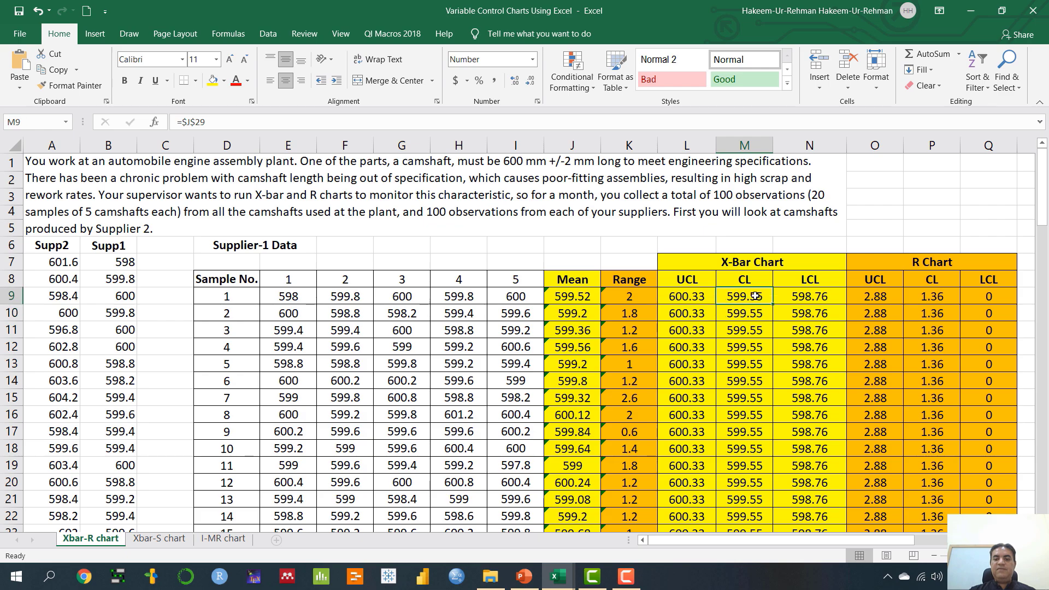
drag(771, 303, 755, 440)
scroll(755, 383, up, 4)
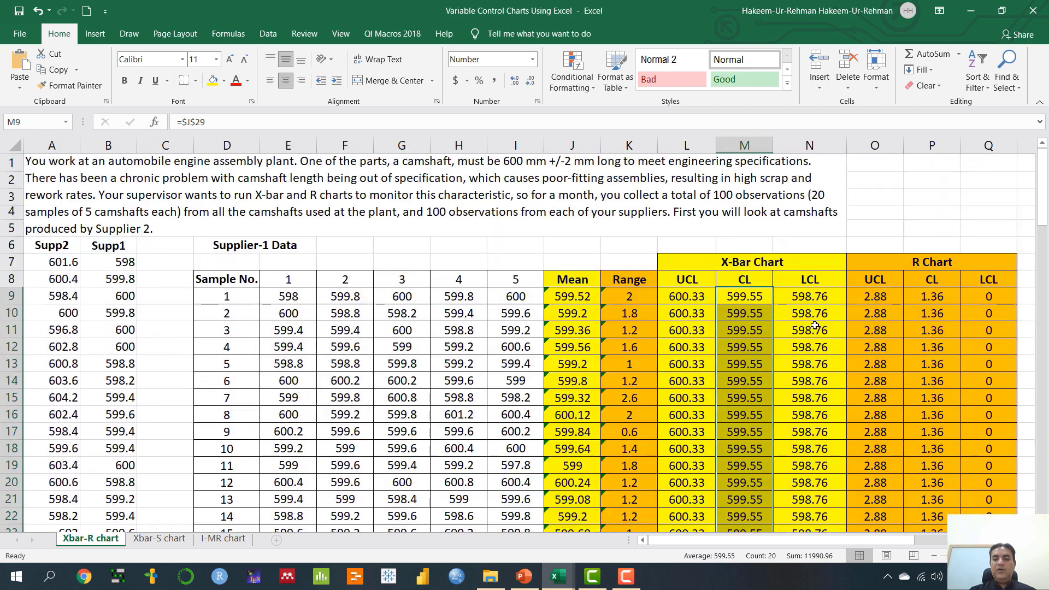
Open the X-Bar LCL formula in N9 and compare it with the LCL equation on the PowerPoint slide, returning to the Variable Control Charts workbook.
click(816, 298)
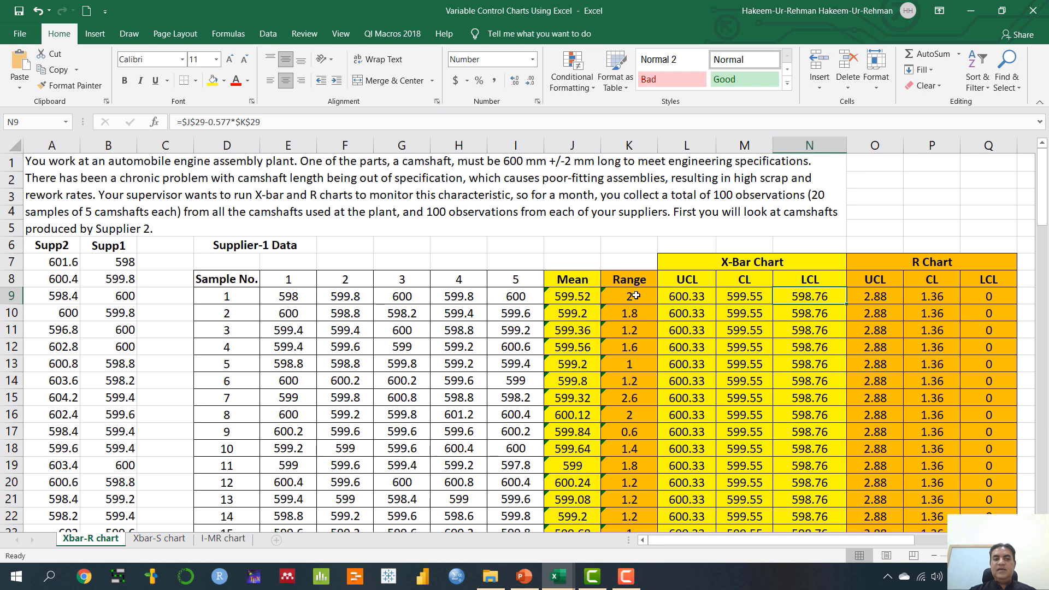
double_click(817, 295)
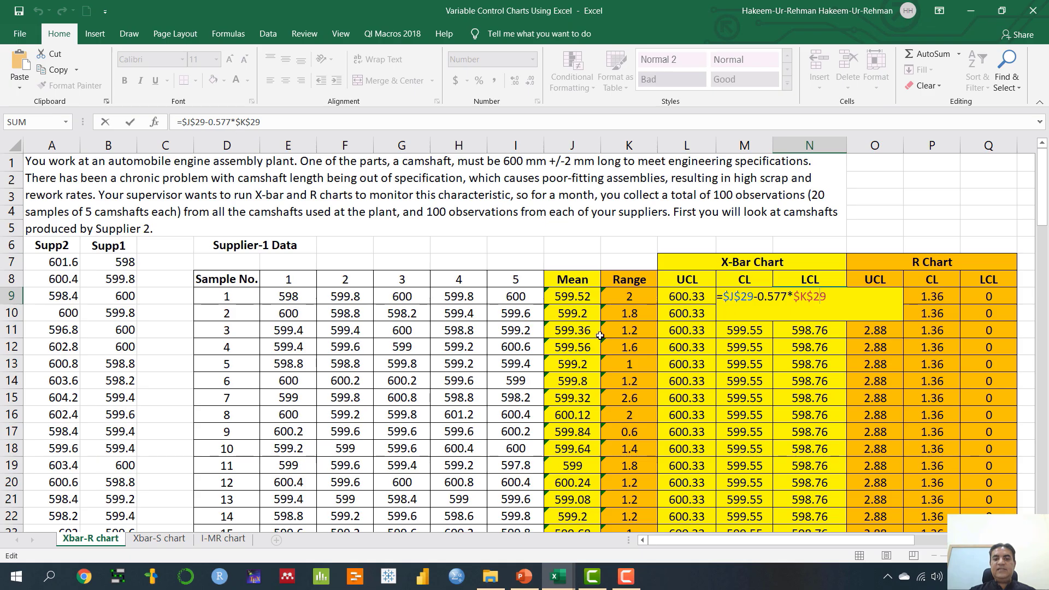
scroll(591, 414, down, 2)
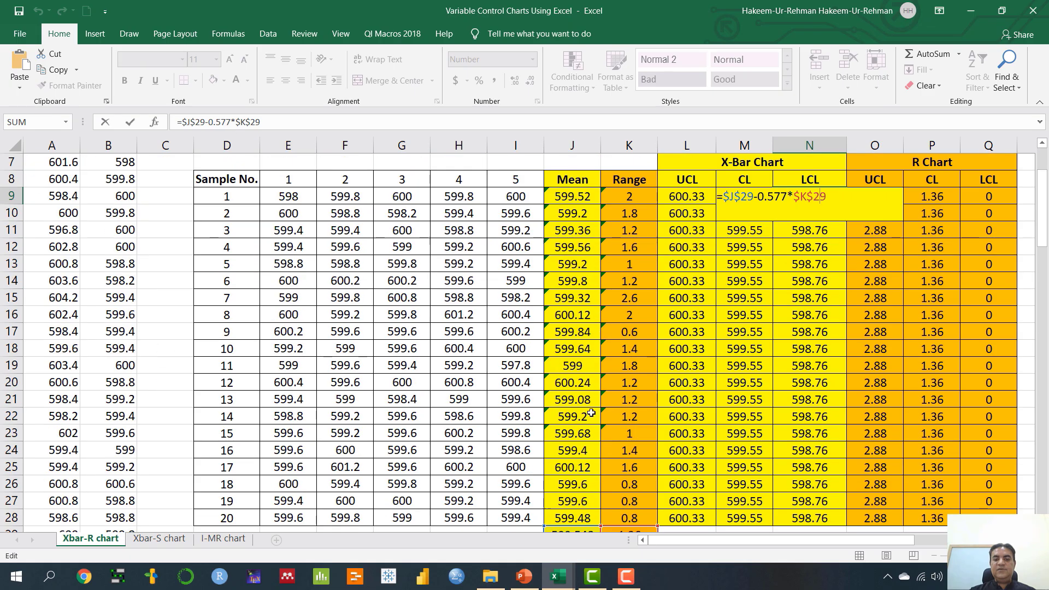
click(523, 576)
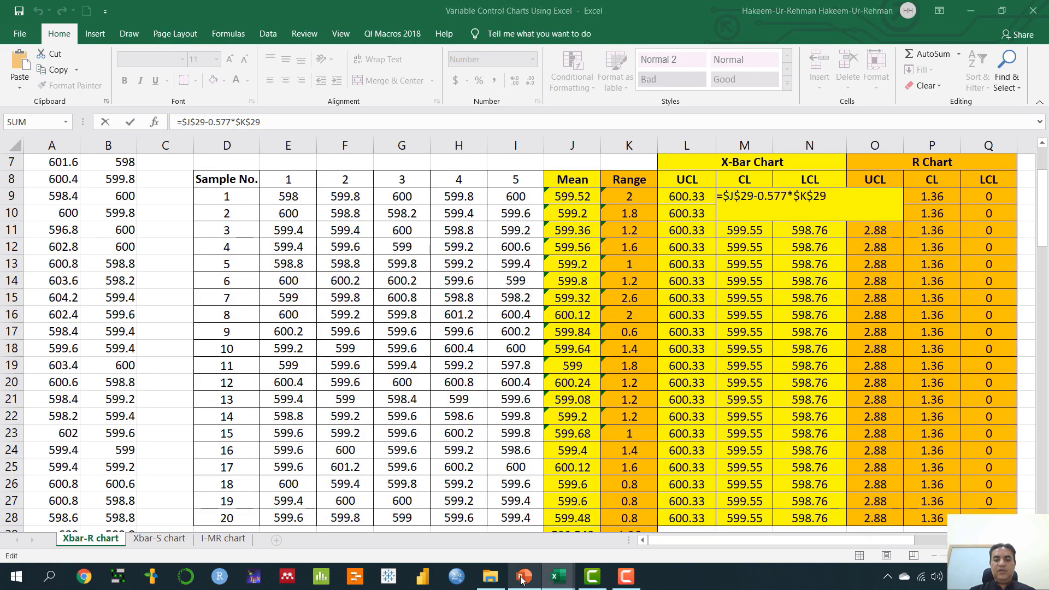
click(523, 576)
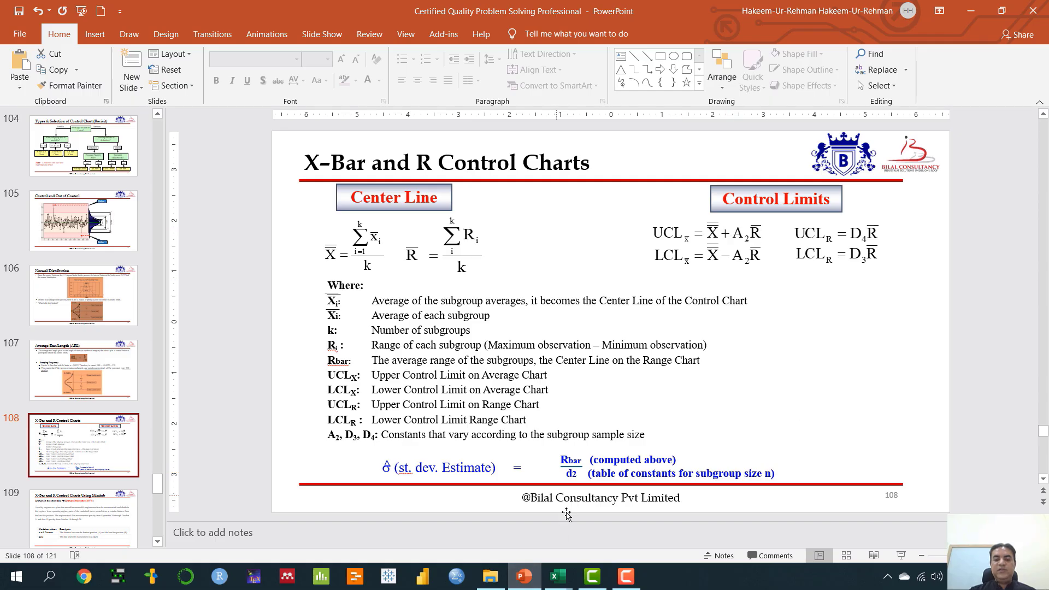
mouse_move(565, 584)
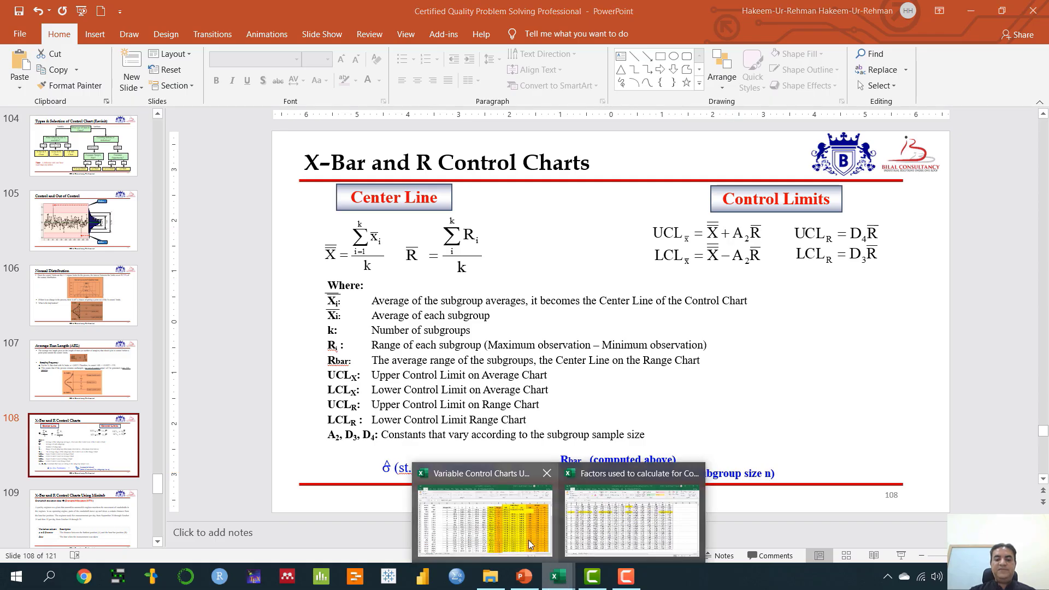
click(485, 522)
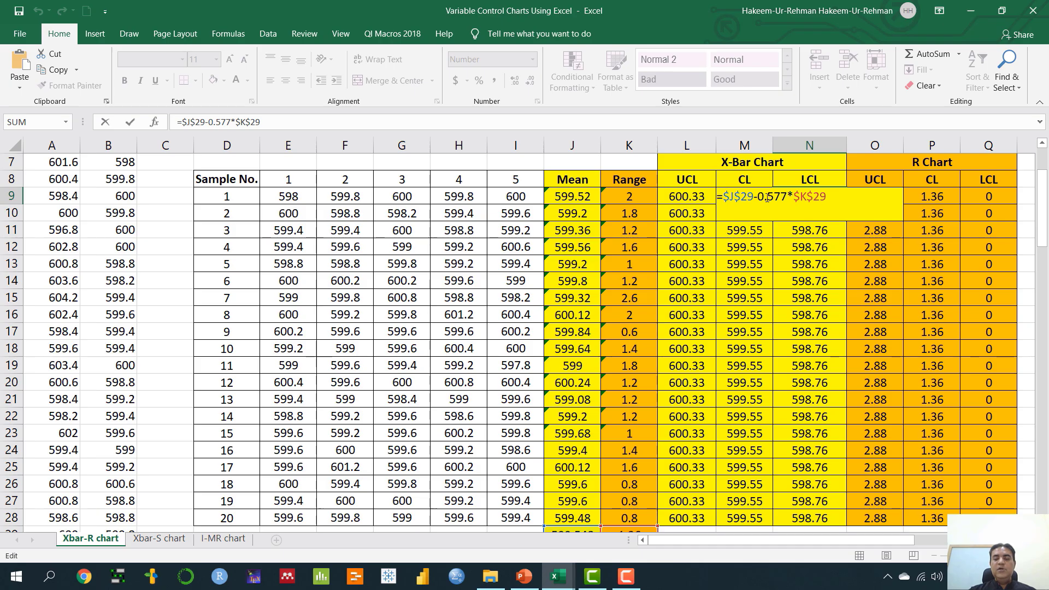
Trace the N9 formula's references to J29 and K29, close the formula, and review the X-Bar LCL column from N9.
scroll(710, 304, down, 3)
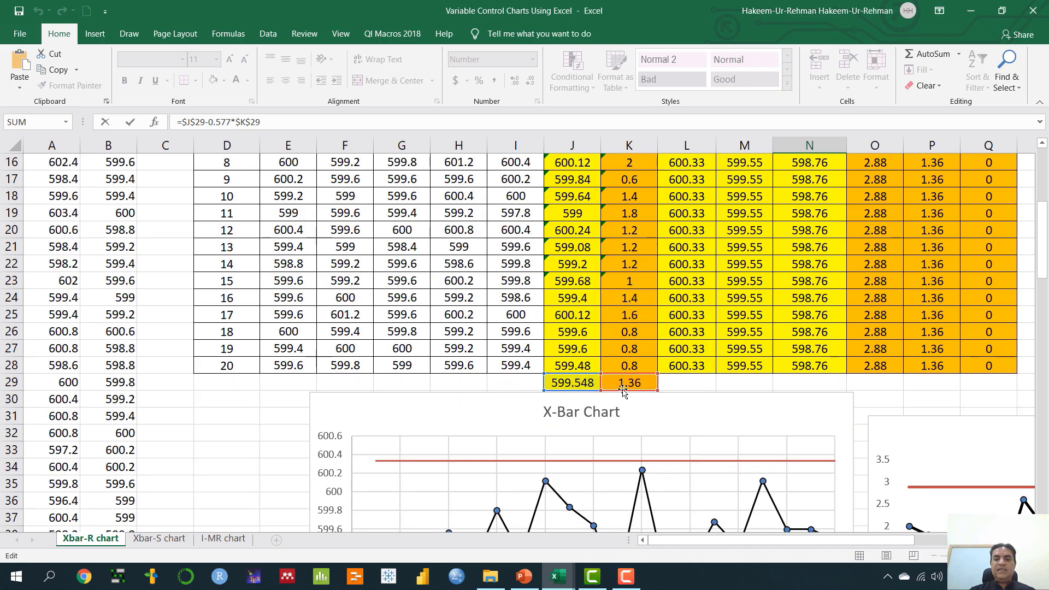
scroll(720, 368, up, 5)
key(Return)
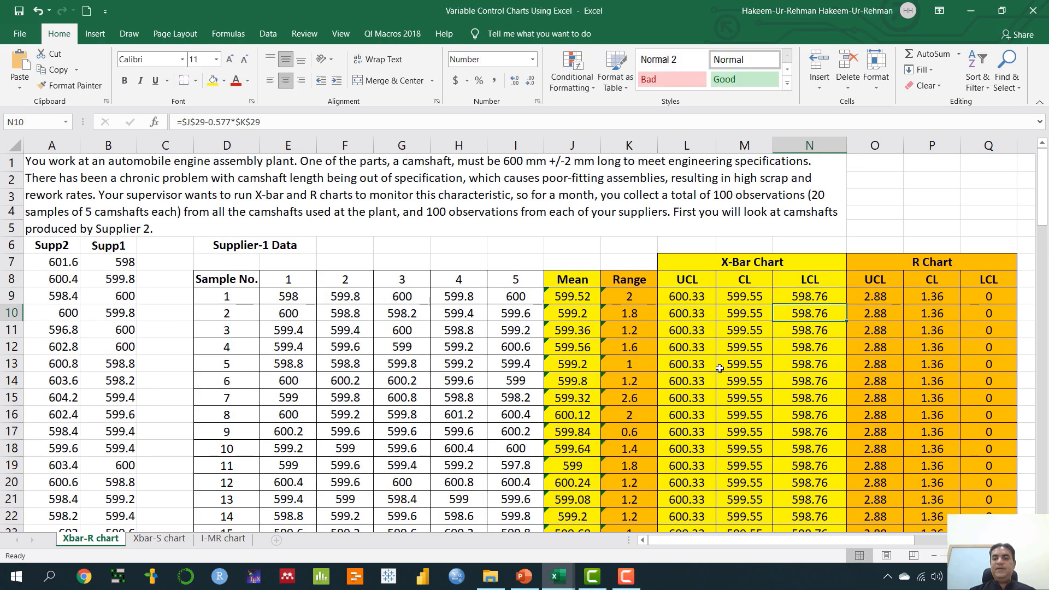
click(827, 293)
scroll(822, 377, down, 5)
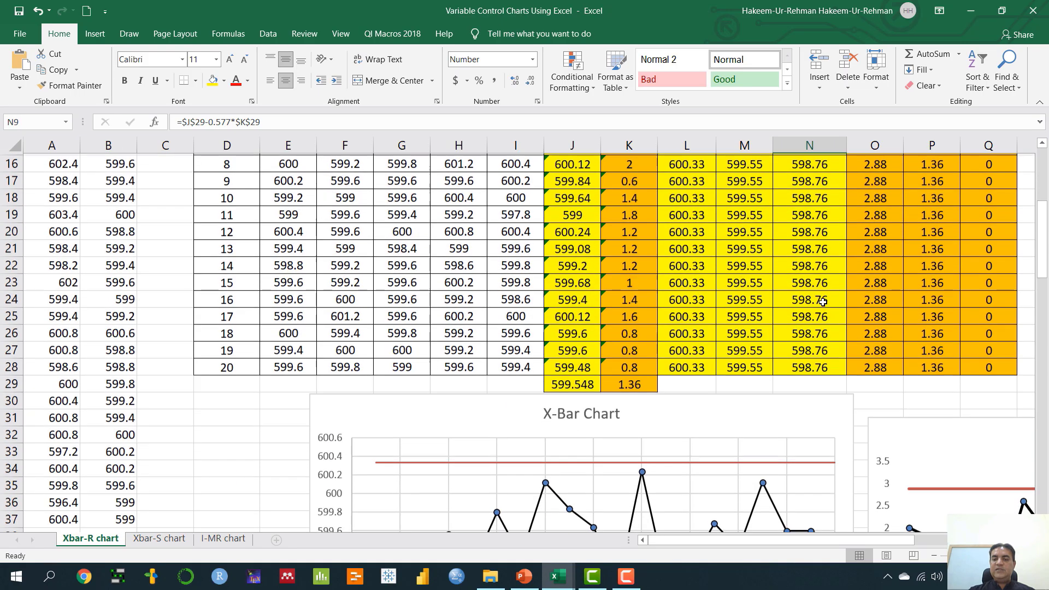
scroll(819, 377, up, 4)
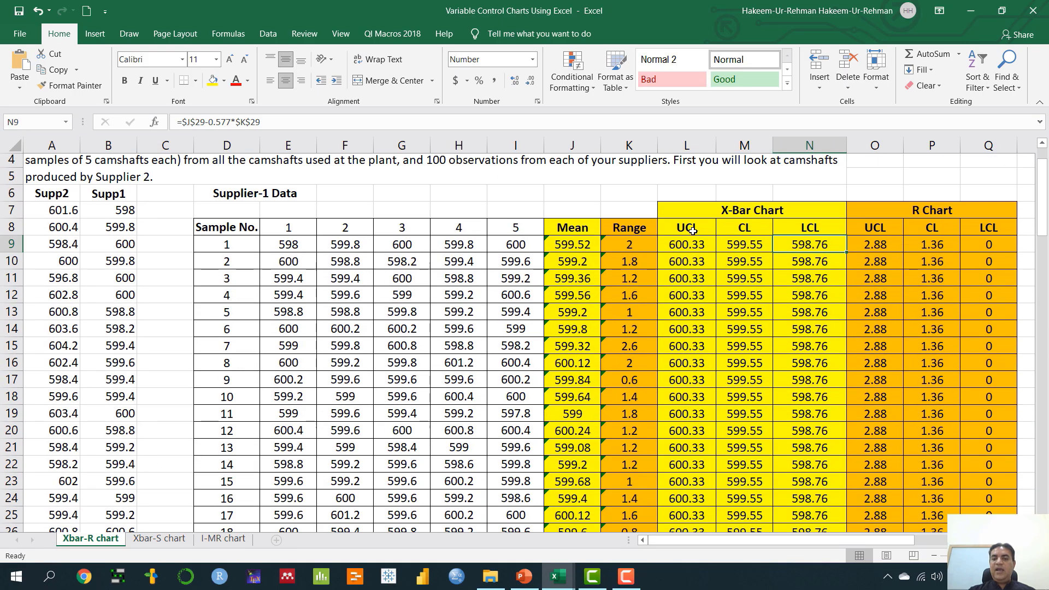
Highlight the X-Bar Chart UCL, CL and LCL columns one after another, starting from their headings in row 8.
drag(692, 231, 696, 399)
drag(750, 232, 752, 363)
click(810, 229)
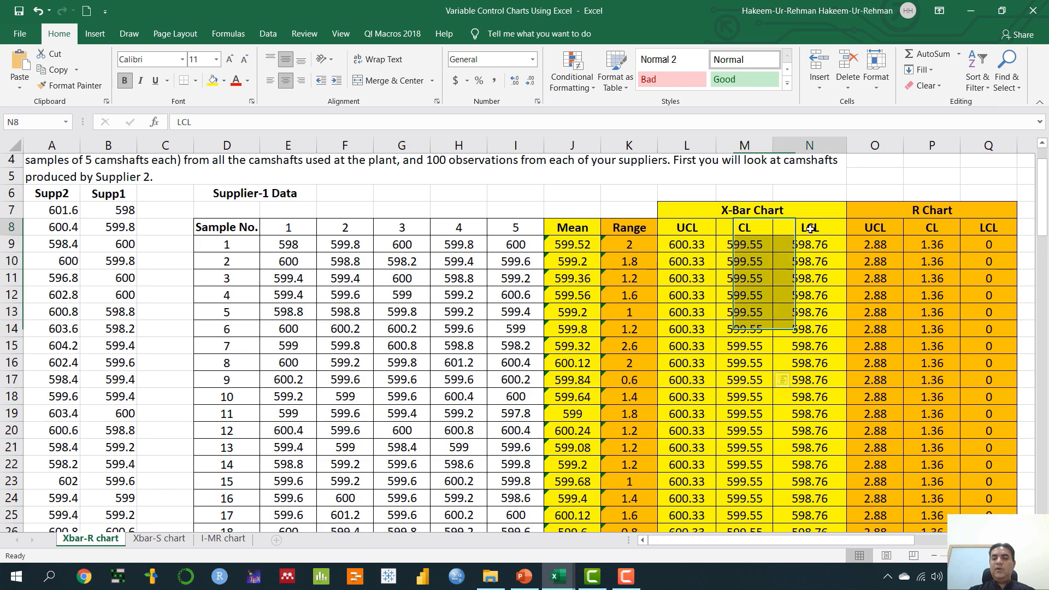
drag(810, 229, 811, 363)
Open the R Chart UCL formula in O9 and switch to the PowerPoint slide to check the R chart limit equations.
drag(792, 541, 887, 540)
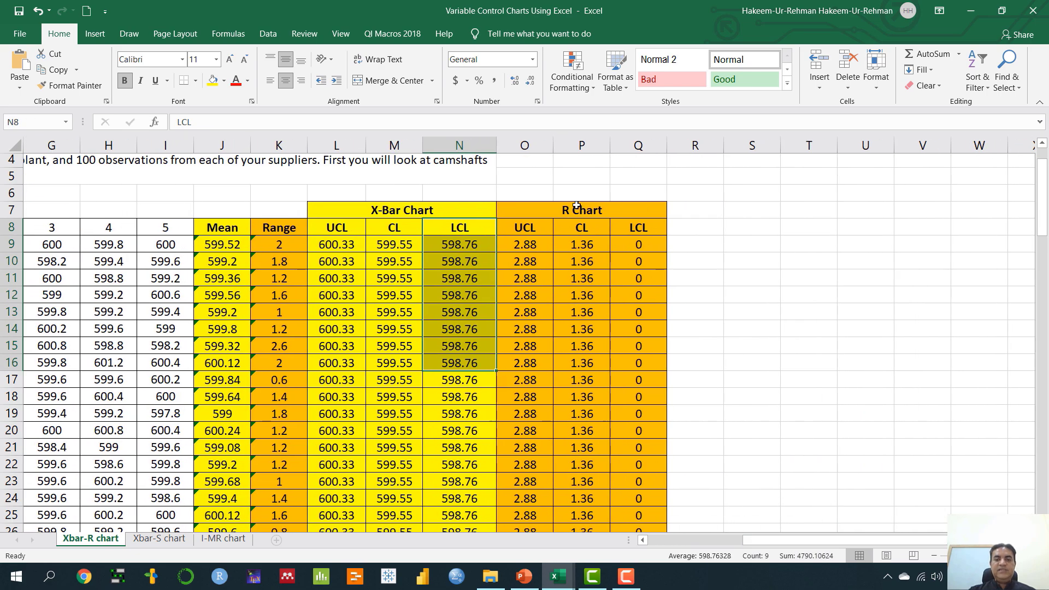
click(529, 240)
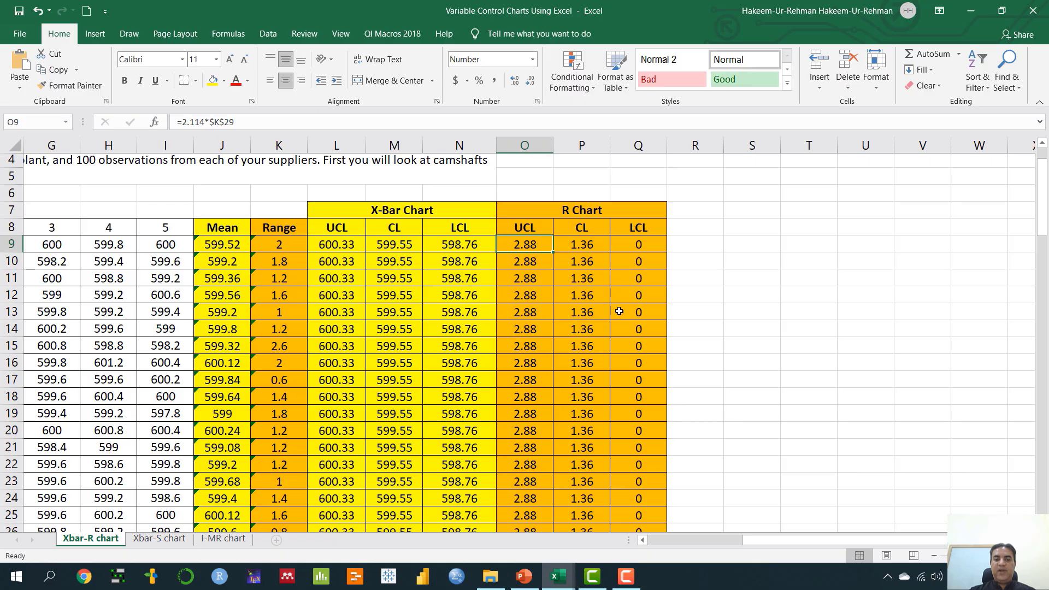
double_click(535, 243)
click(523, 576)
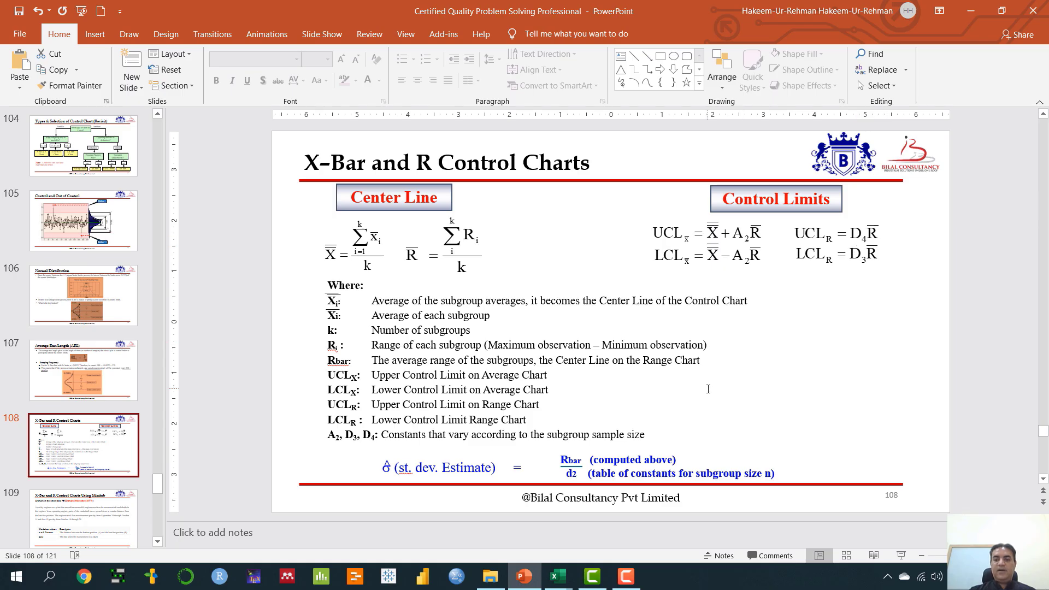
Switch to the control chart factors workbook and highlight the n = 5 row from column A across to the D4 factor.
mouse_move(558, 576)
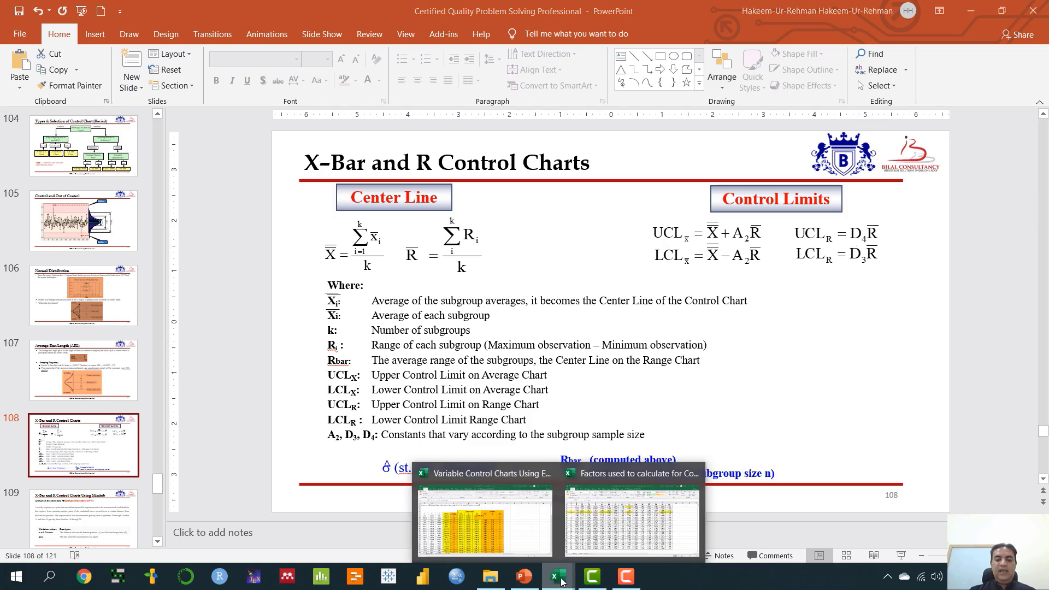
click(613, 533)
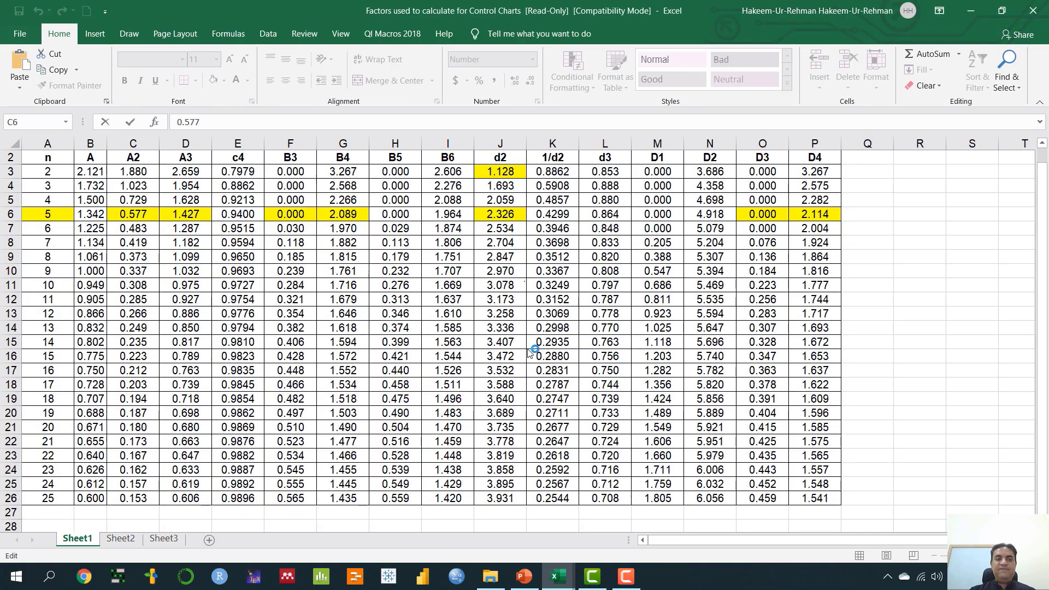
click(48, 214)
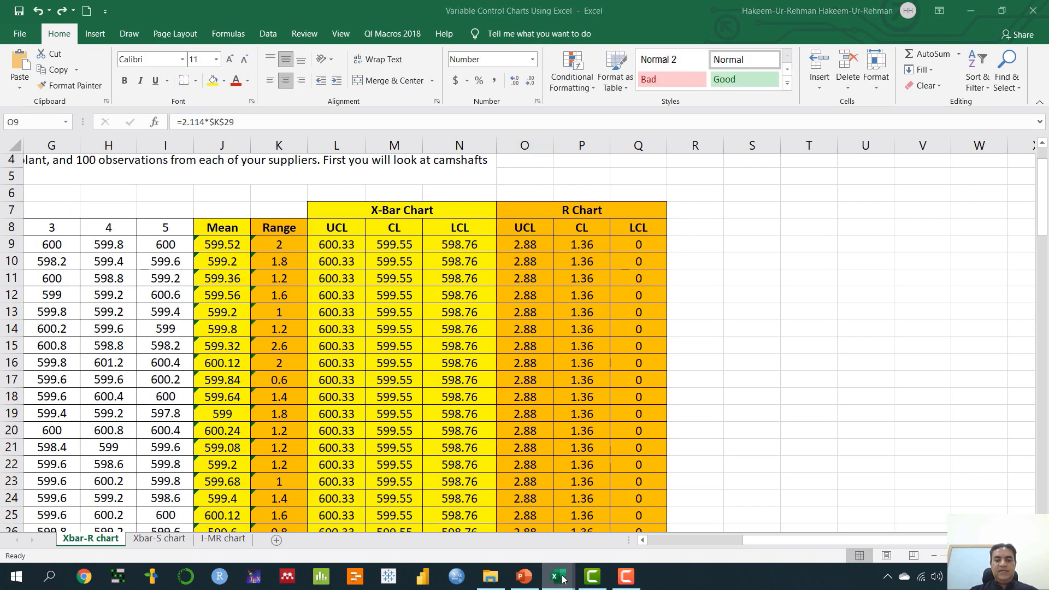
mouse_move(557, 576)
click(613, 533)
click(59, 215)
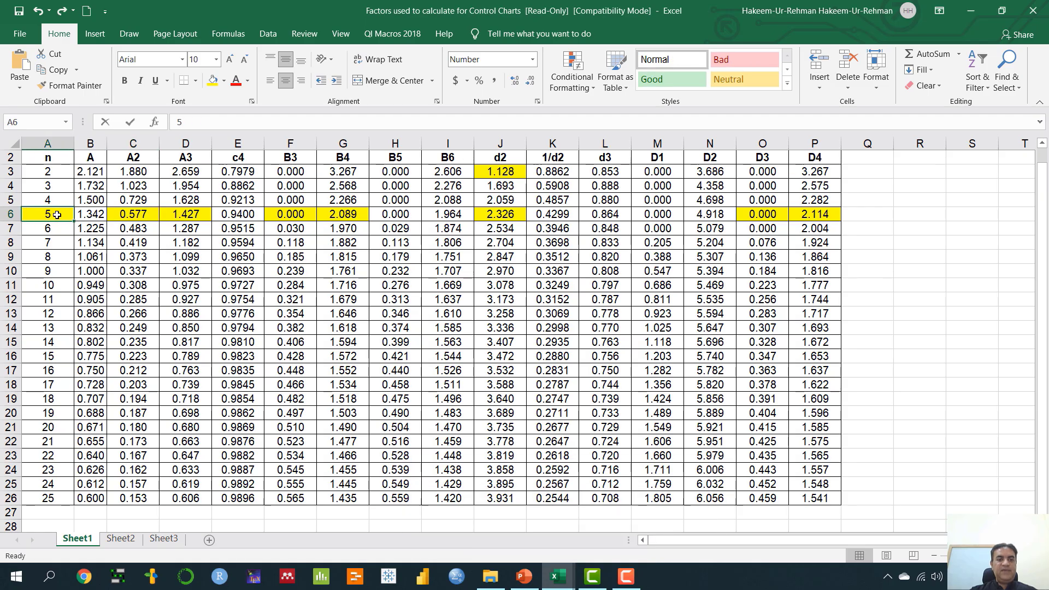
drag(57, 214, 815, 210)
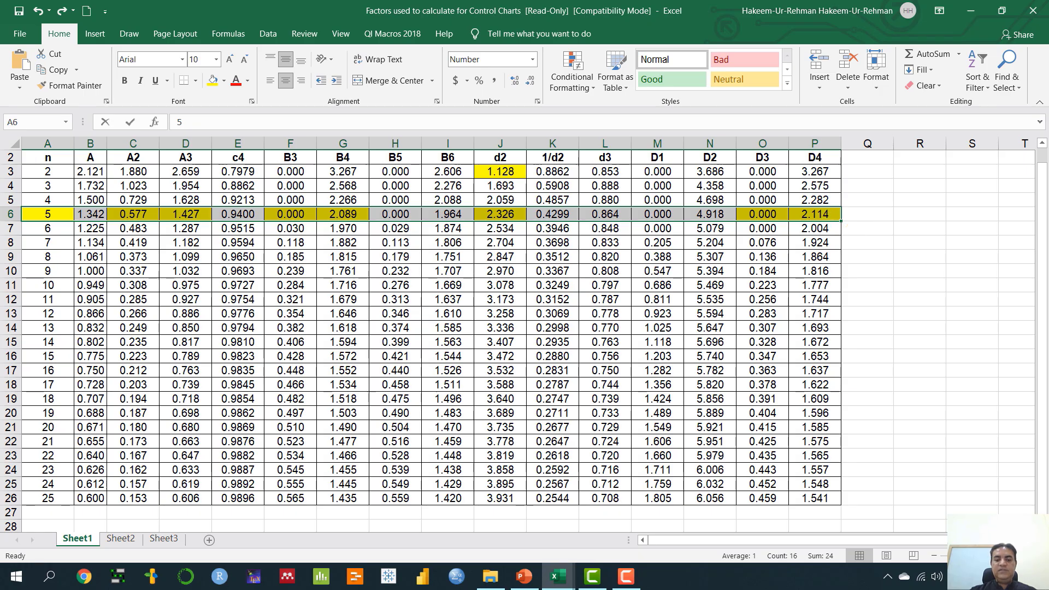
Return to the Variable Control Charts workbook and inspect the R Chart UCL formula in O9 with its reference to K29.
mouse_move(557, 578)
click(539, 528)
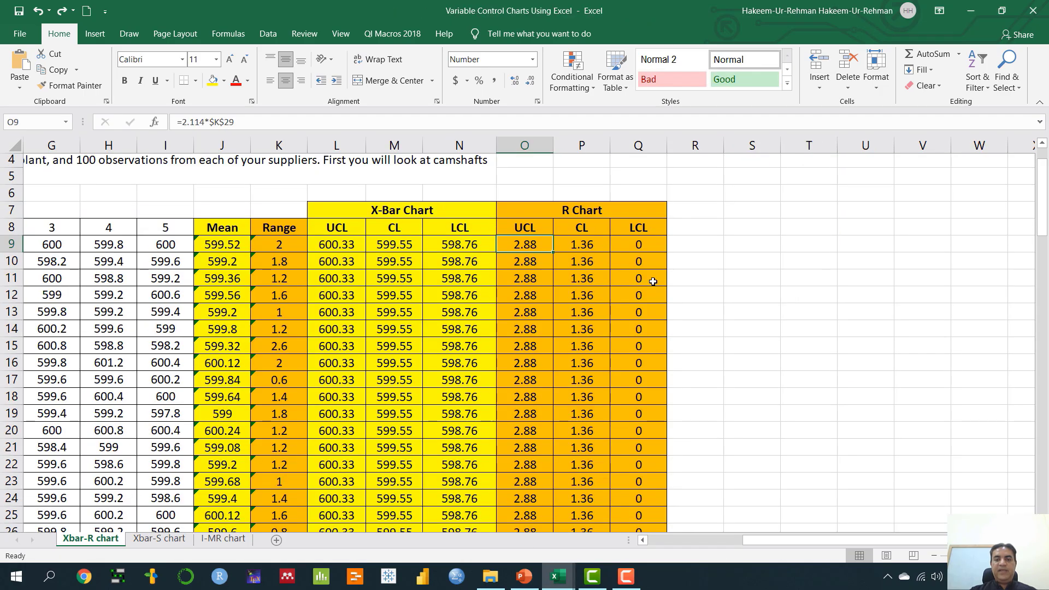
key(F2)
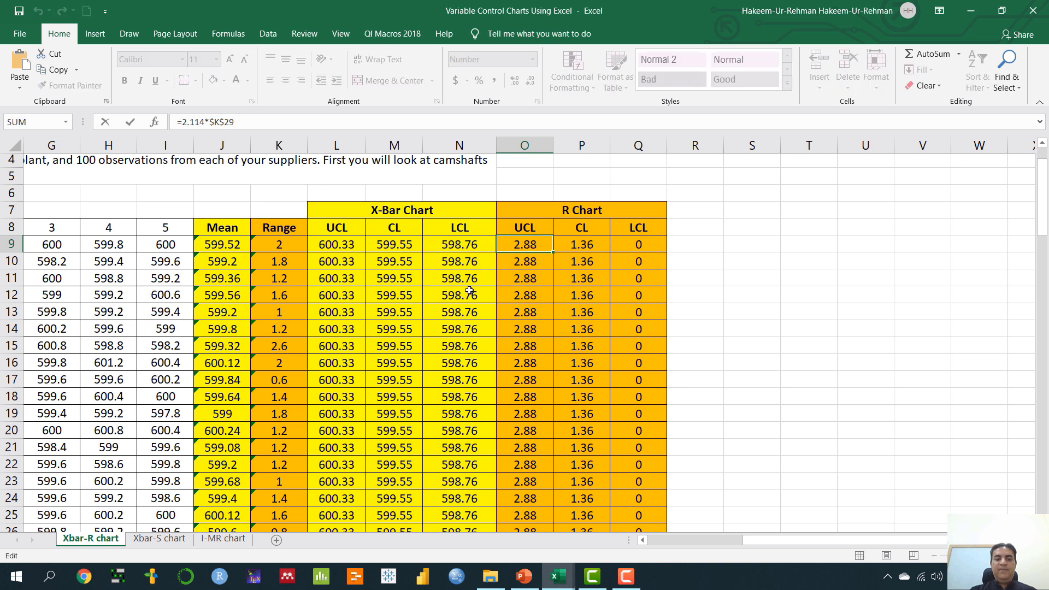
scroll(298, 394, down, 4)
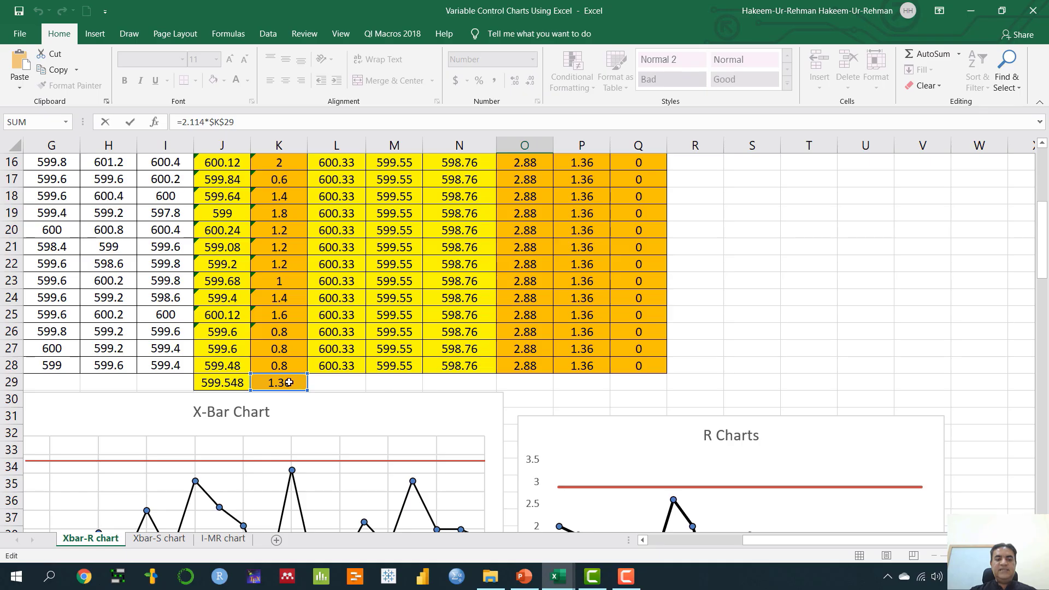
scroll(493, 385, up, 5)
key(Return)
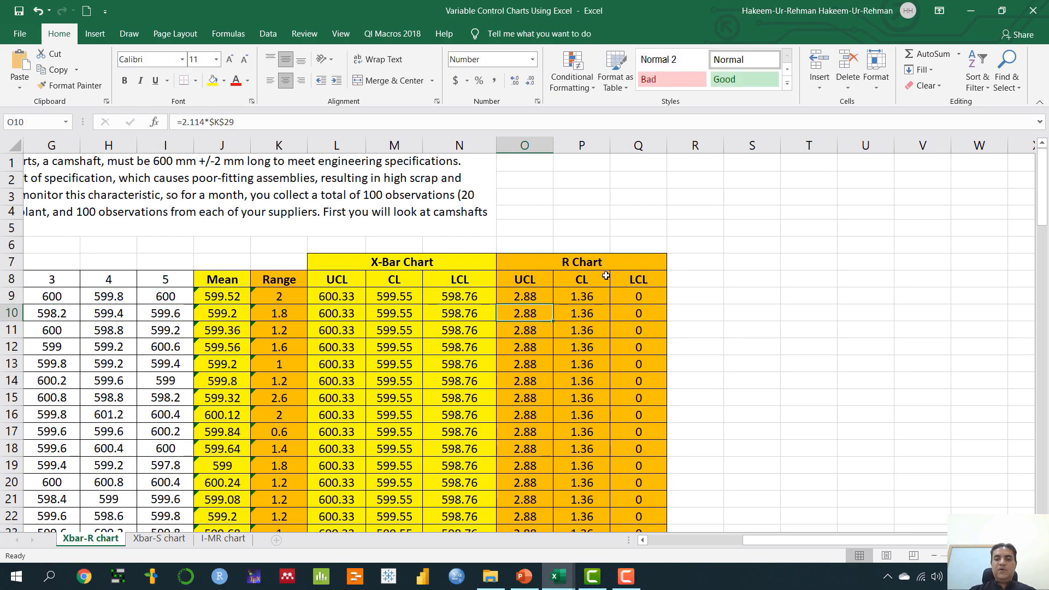
Inspect the R Chart center line formula in P9 and trace its reference to the average range in K29.
click(592, 295)
double_click(592, 295)
scroll(495, 326, down, 2)
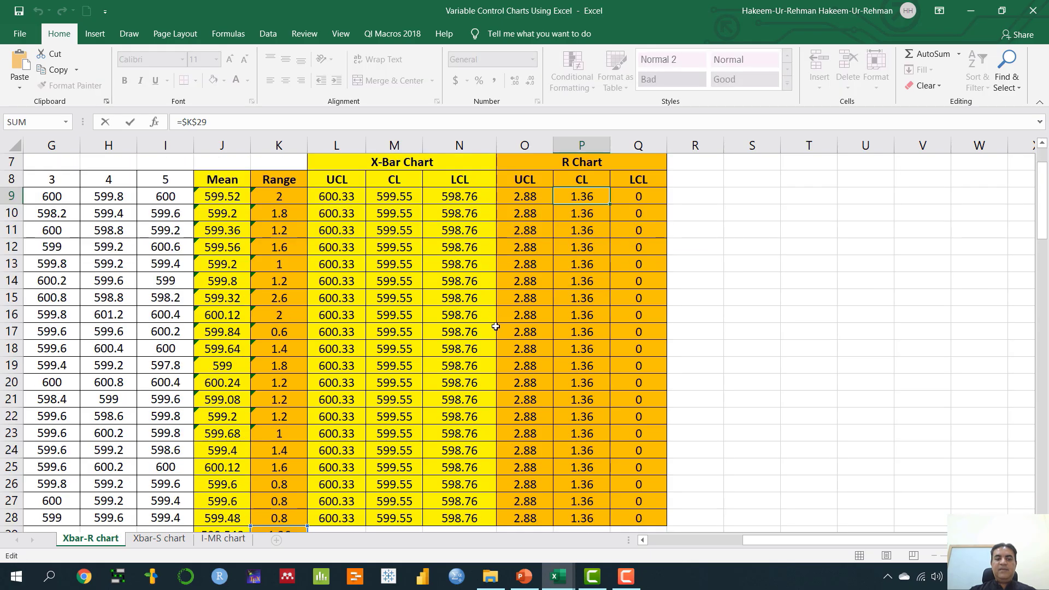
scroll(495, 326, down, 3)
scroll(603, 324, up, 5)
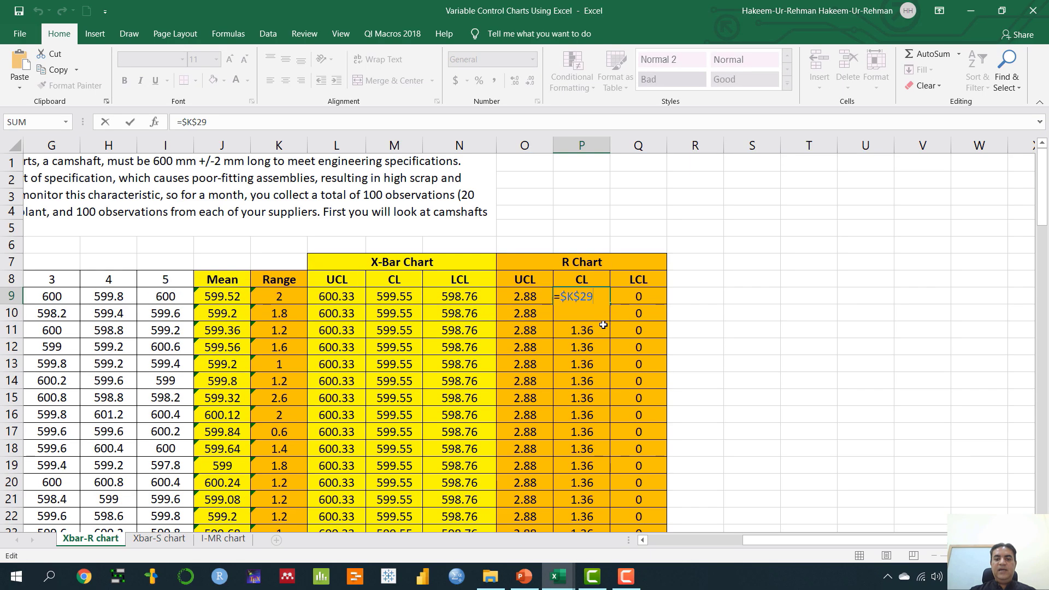
key(Return)
Inspect the R Chart LCL formula in Q9 and trace its reference to K29.
double_click(639, 295)
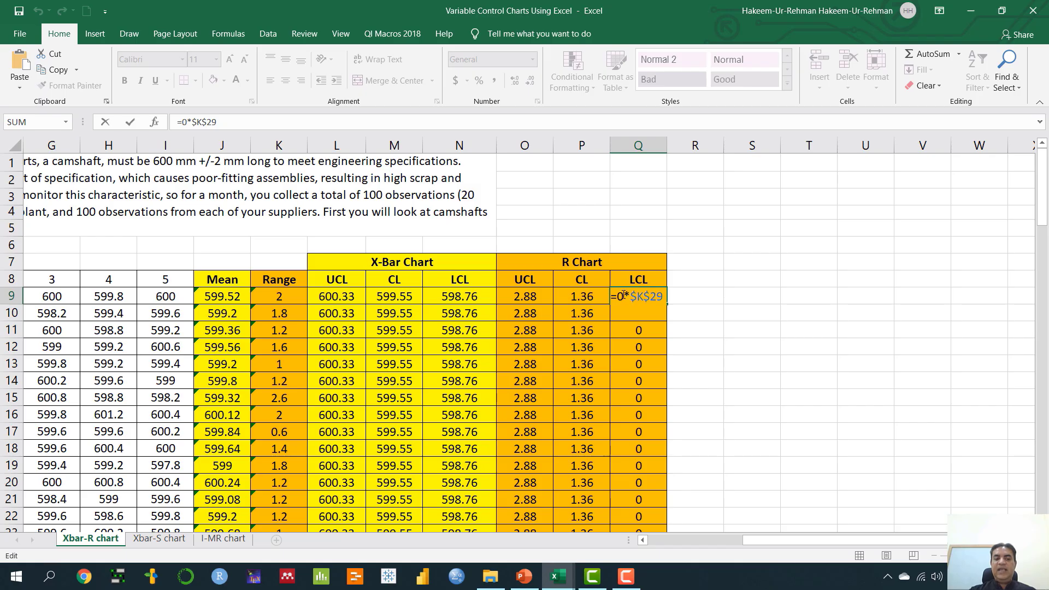
scroll(638, 296, down, 4)
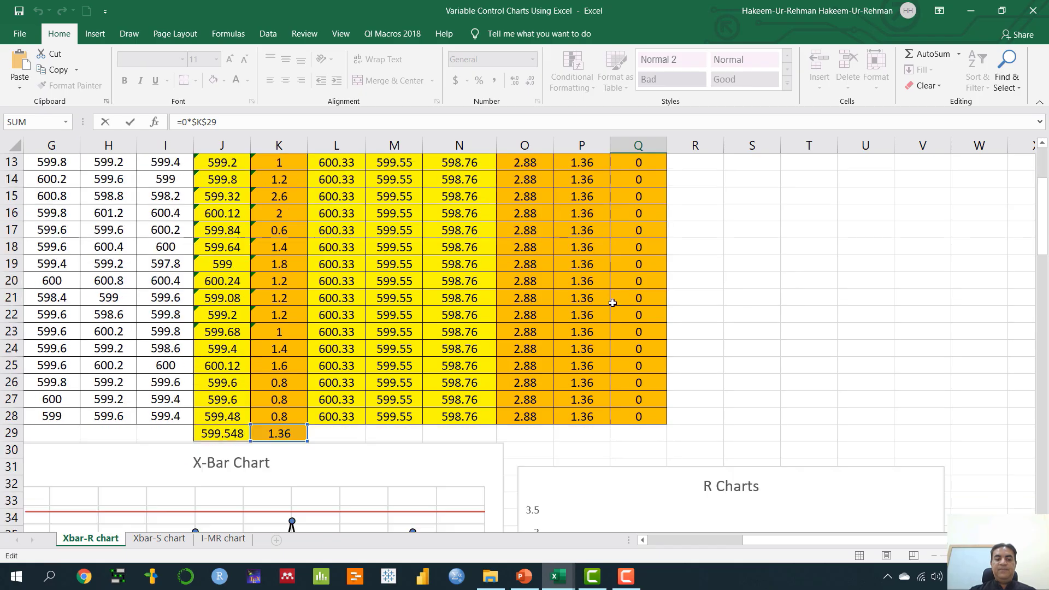
scroll(618, 367, up, 3)
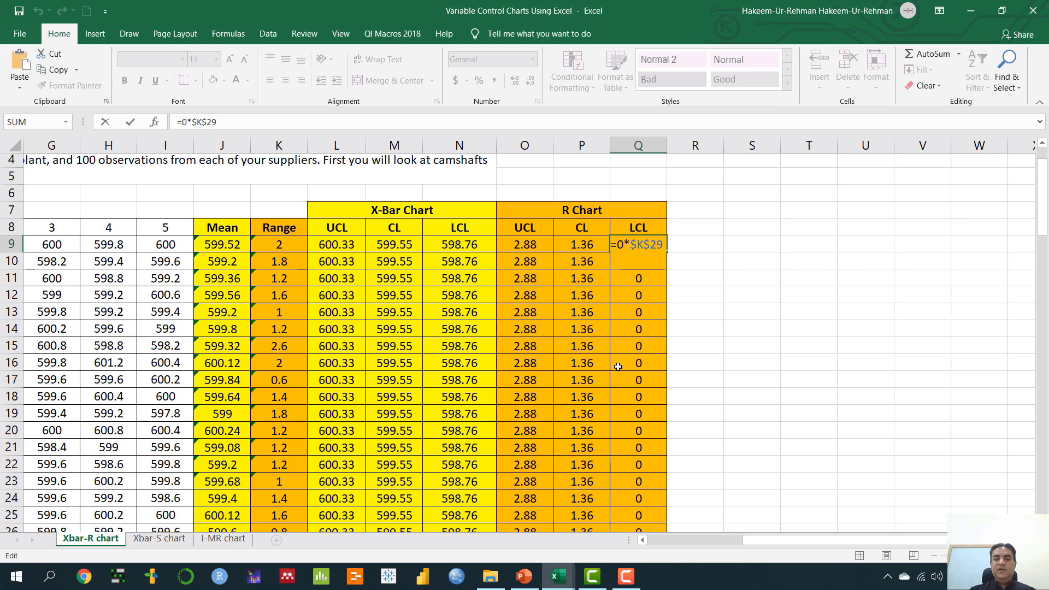
key(Return)
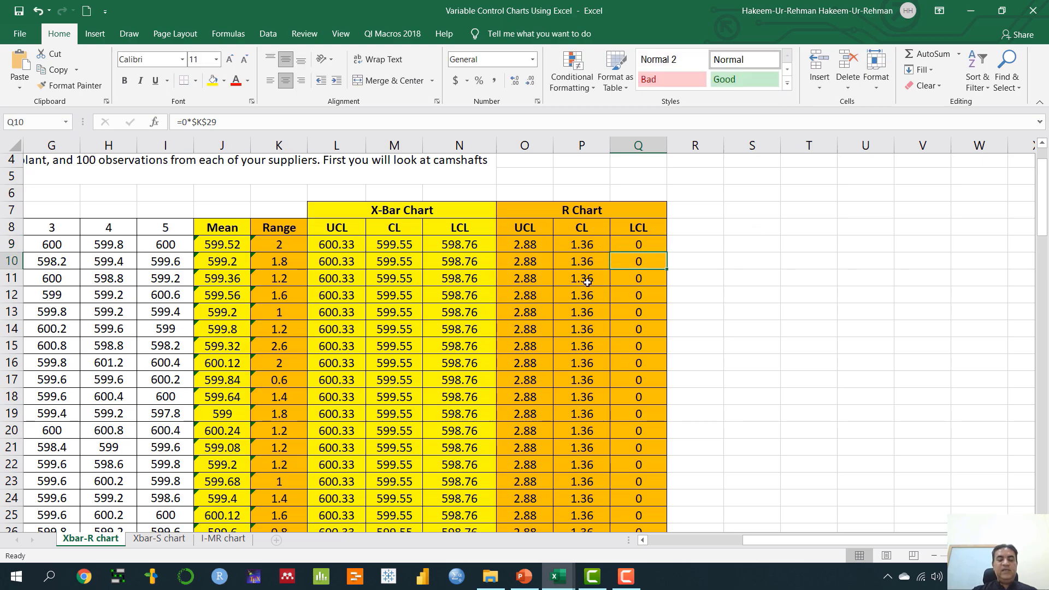
Select the Sample No. column D8:D28, the Range column K8:K28 and the R Chart limits O8:Q28 together, including their headings.
drag(776, 541, 680, 540)
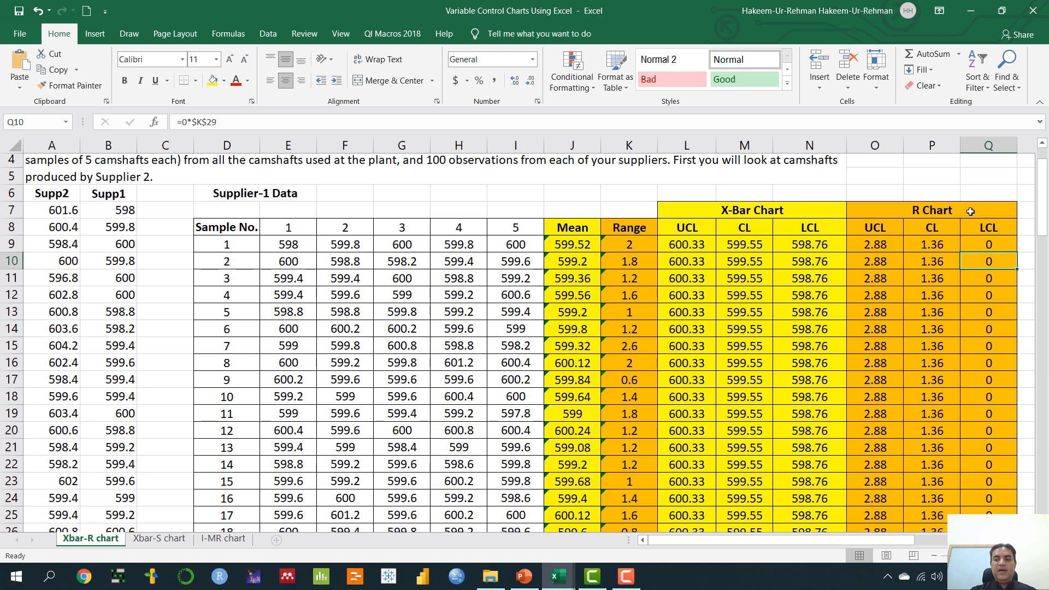
drag(224, 227, 227, 502)
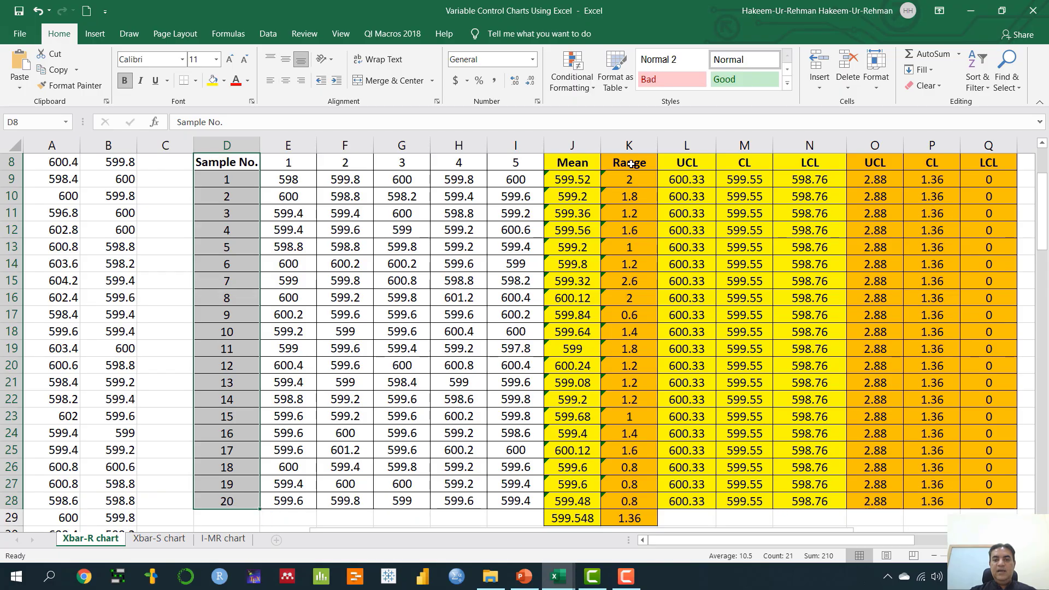
drag(631, 164, 630, 500)
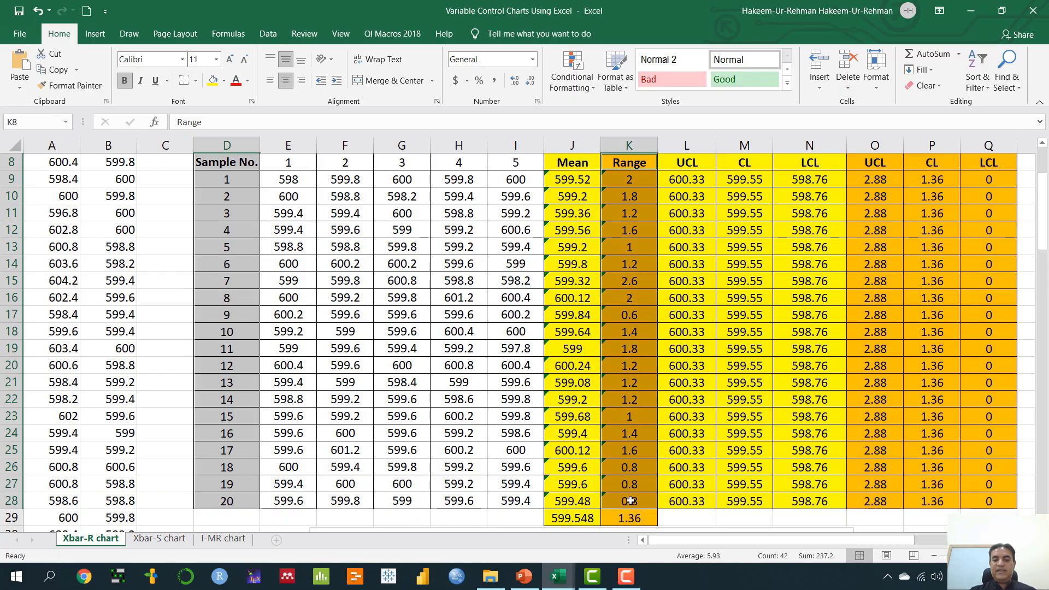
drag(802, 541, 870, 542)
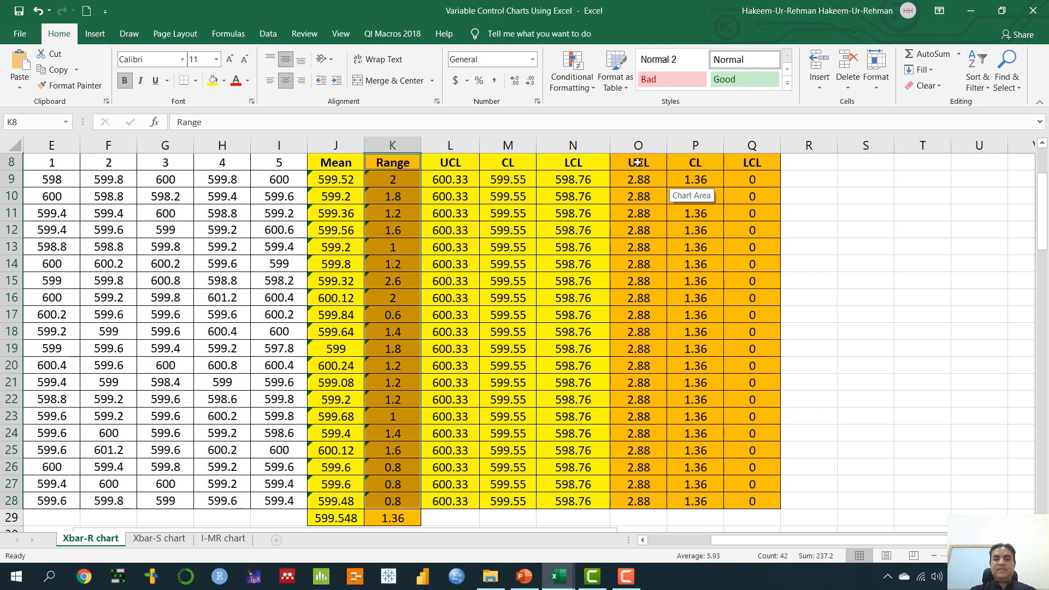
drag(638, 162, 741, 498)
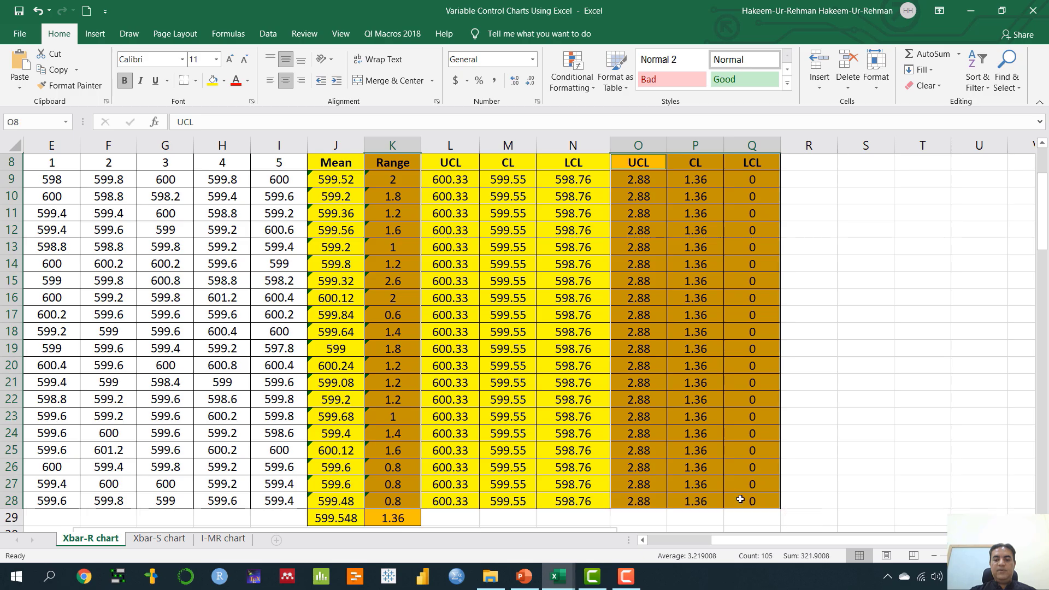
Insert a Scatter with Straight Lines and Markers chart from the selected sample number, range and R Chart limit data.
click(97, 38)
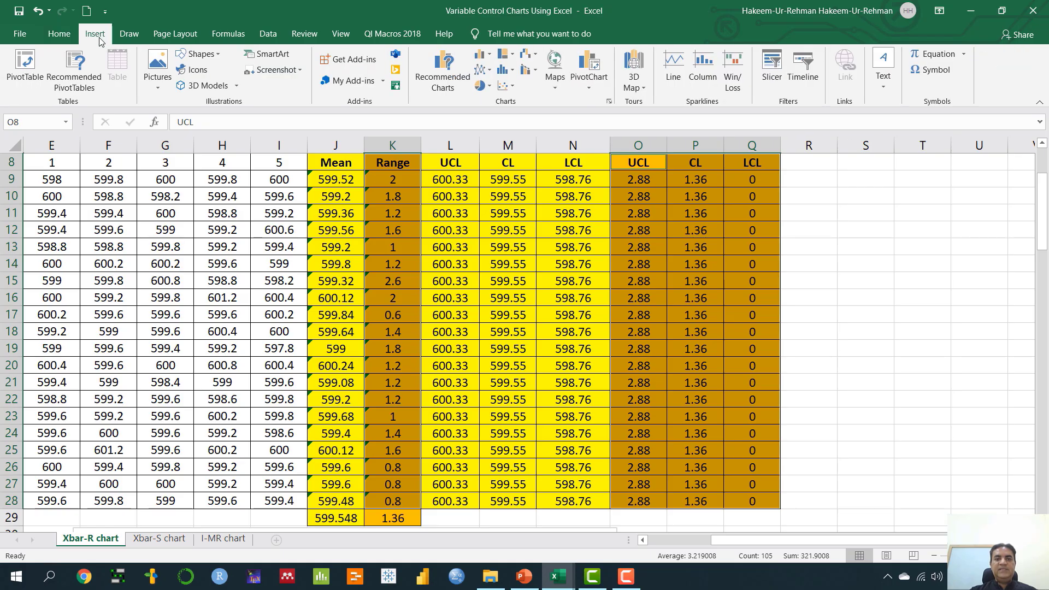
click(443, 69)
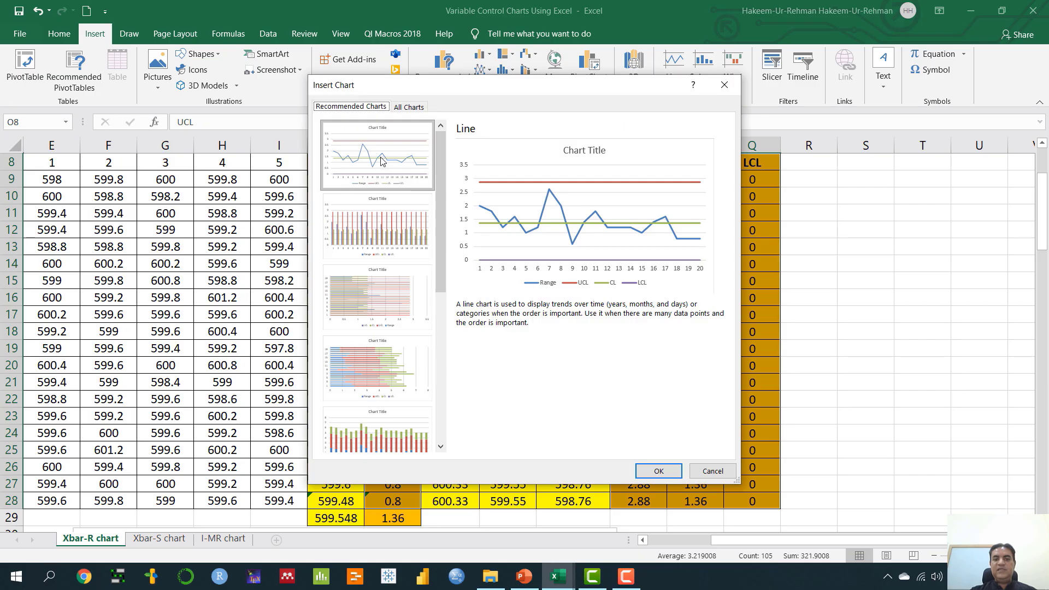
click(708, 471)
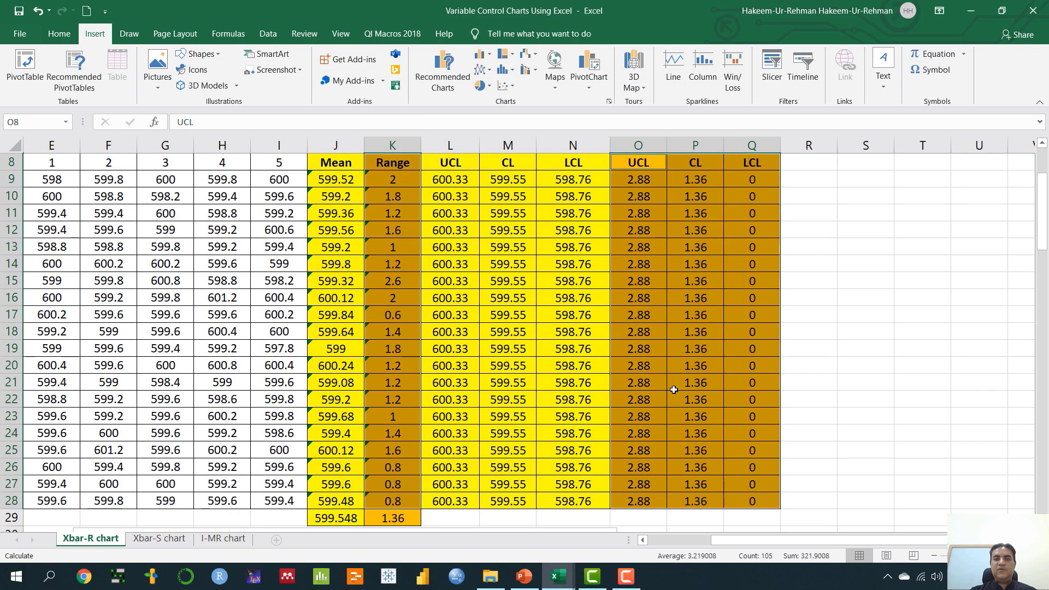
click(511, 86)
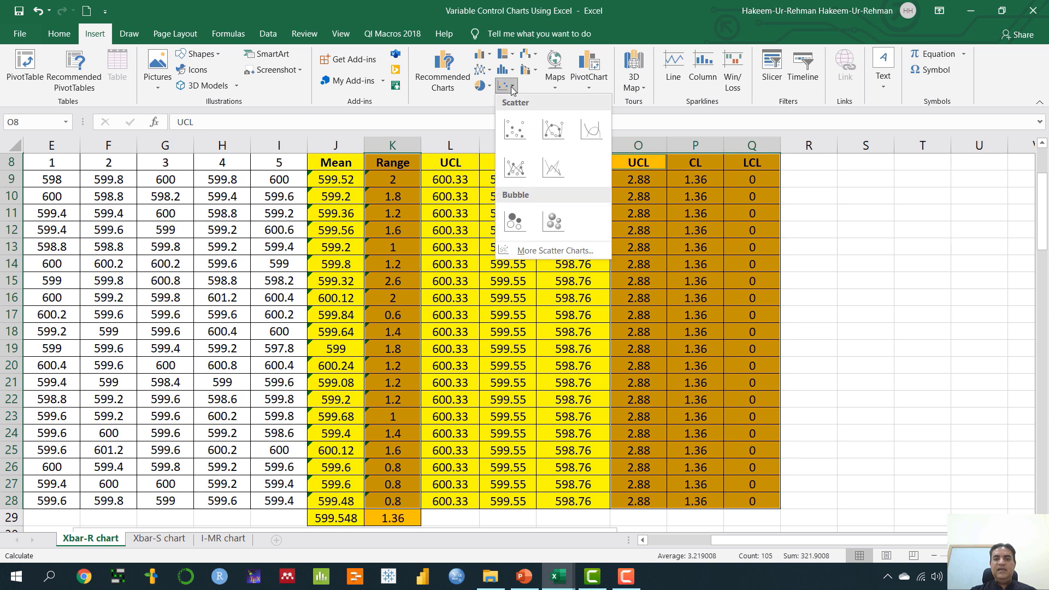
click(514, 174)
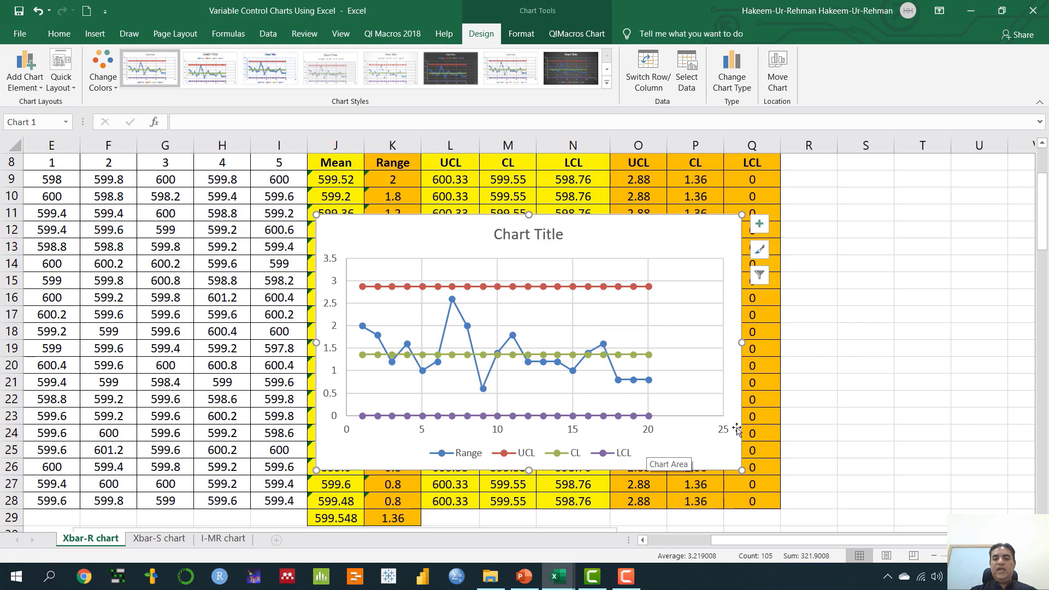
Set the maximum bound of the new range chart's horizontal axis to 20.
click(654, 436)
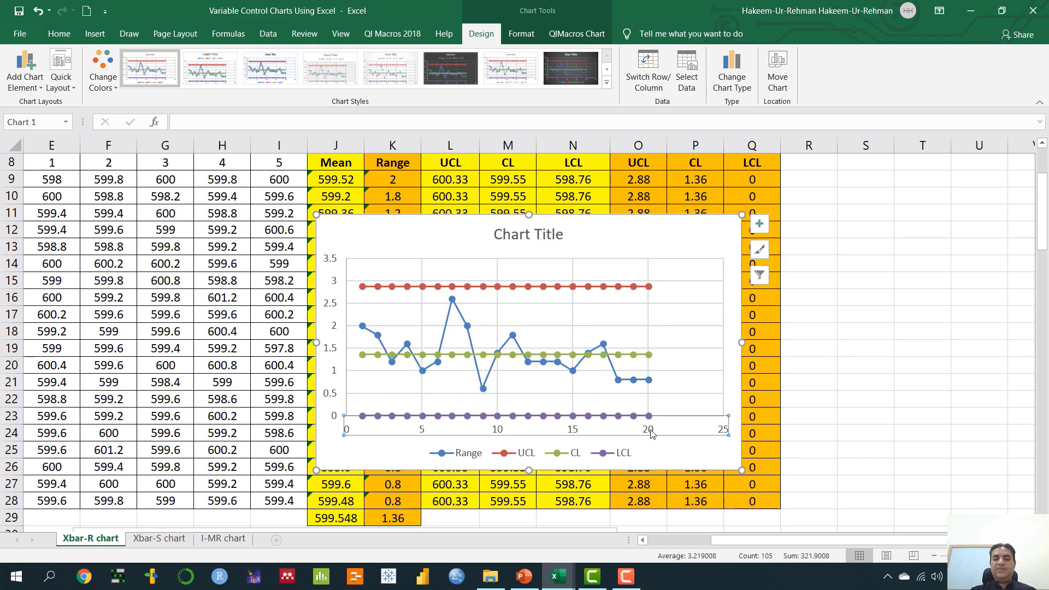
double_click(652, 434)
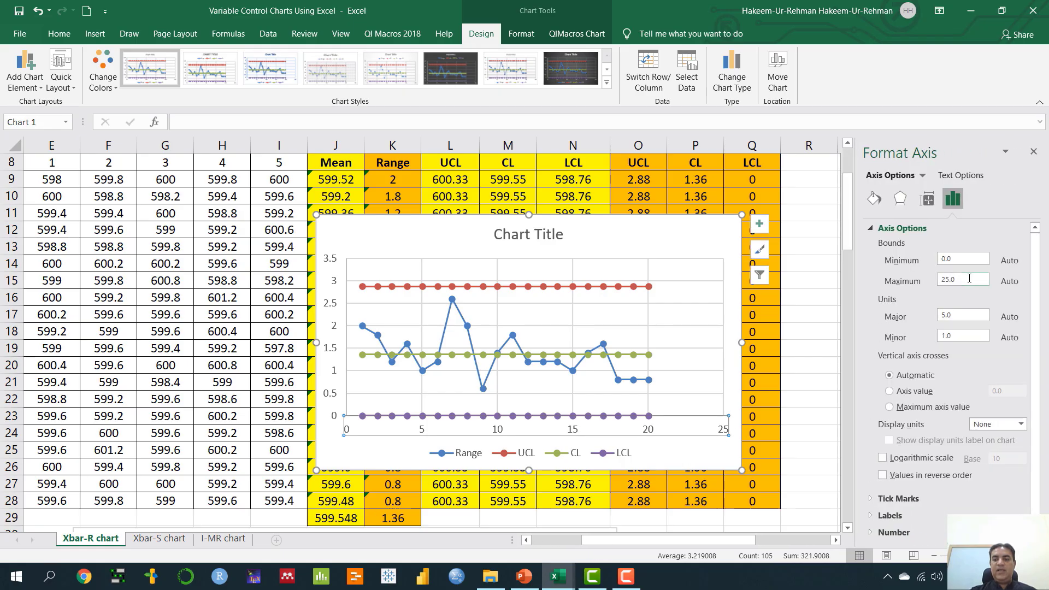
double_click(969, 278)
key(Return)
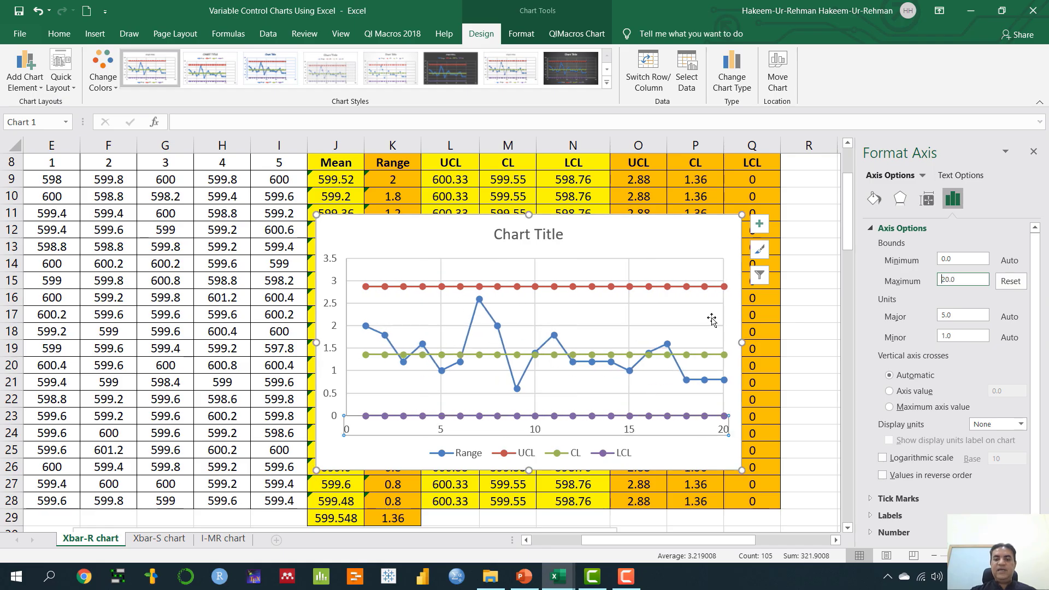
Set the UCL series' marker option to None so the limit is drawn as a plain line.
click(627, 287)
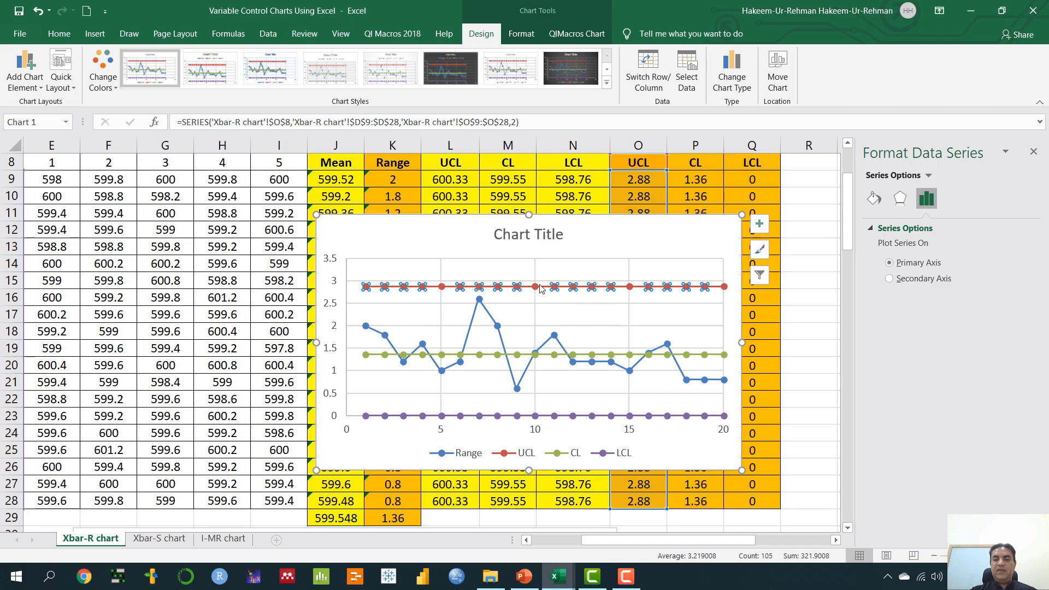
click(871, 201)
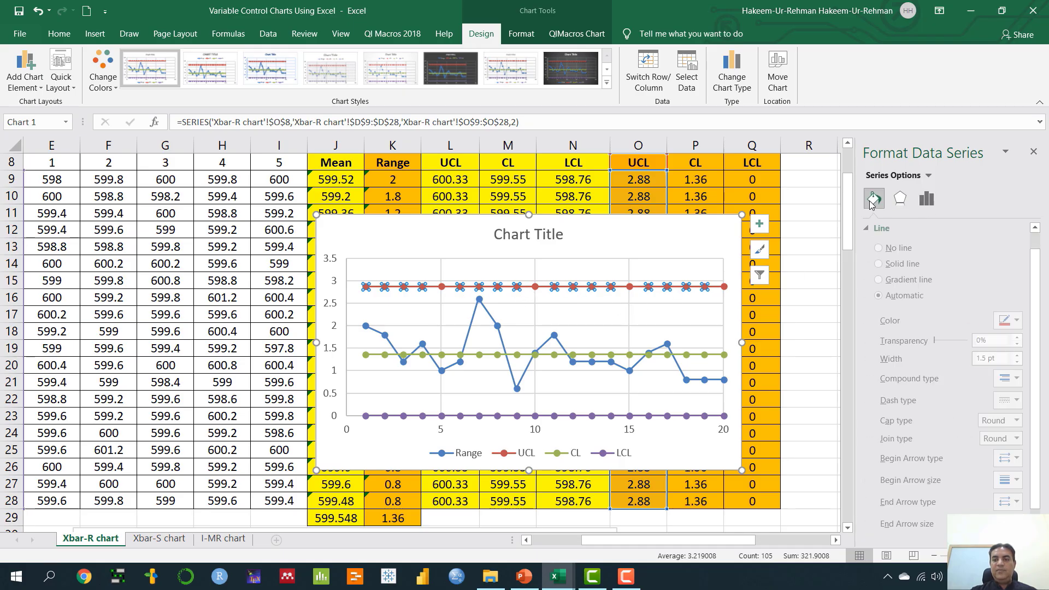
click(888, 229)
click(936, 232)
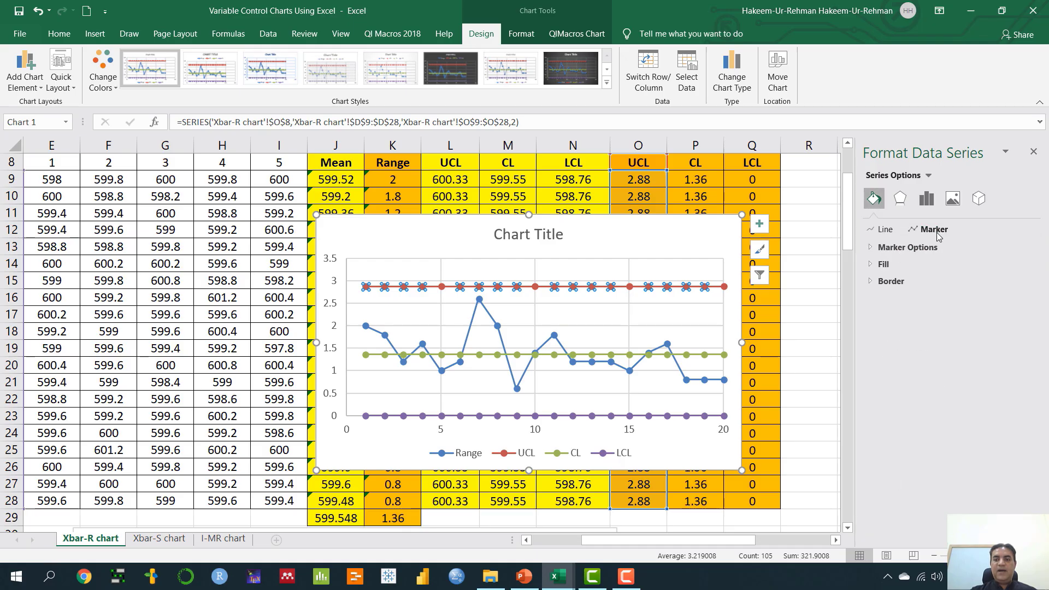
click(870, 247)
click(883, 282)
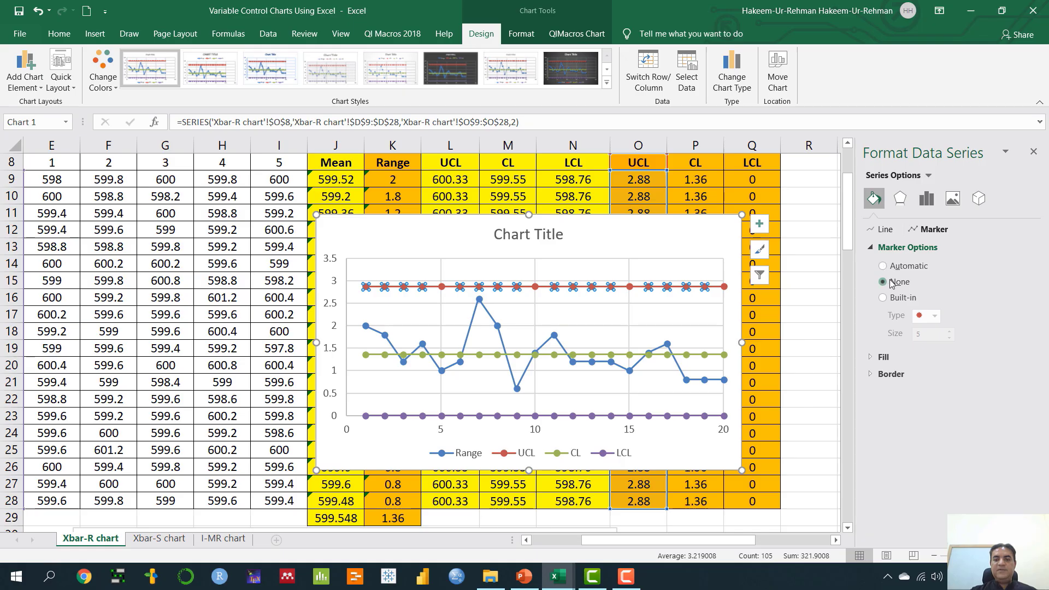
Preview alternative chart styles and quick layouts on the new range chart and delete that chart.
click(625, 245)
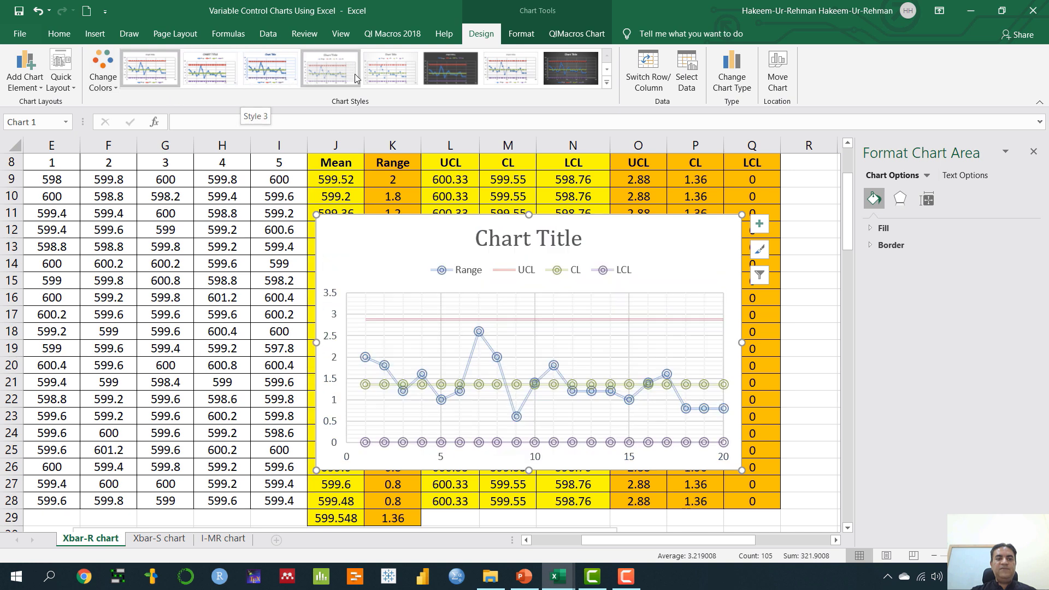
click(61, 70)
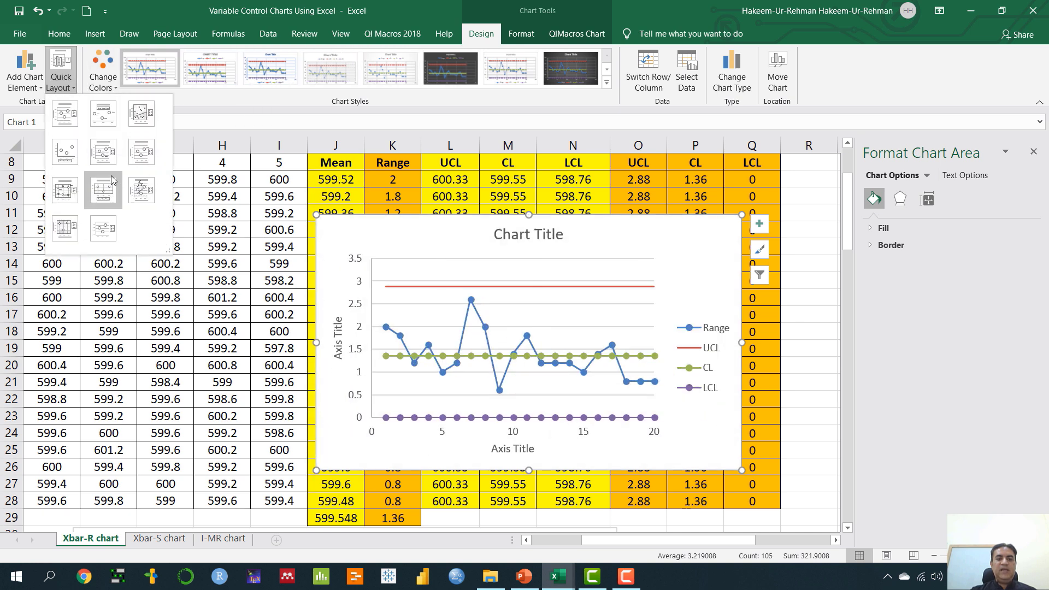
click(613, 230)
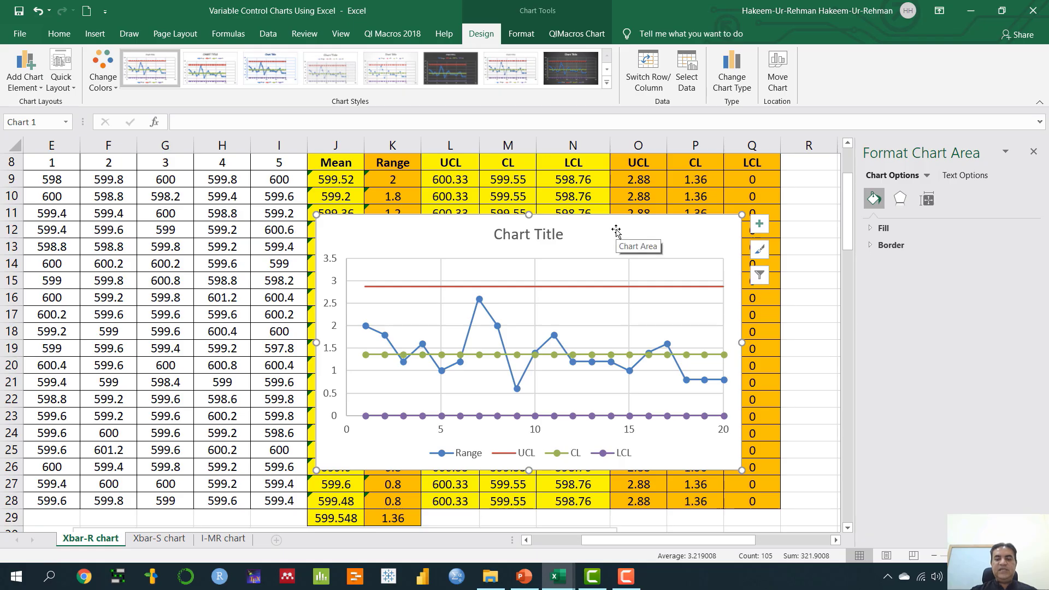
key(Delete)
Select the Sample No. column D8:D28 and Mean column J8:J28 together, and try to add the X-Bar limits L8:N28.
scroll(546, 284, down, 3)
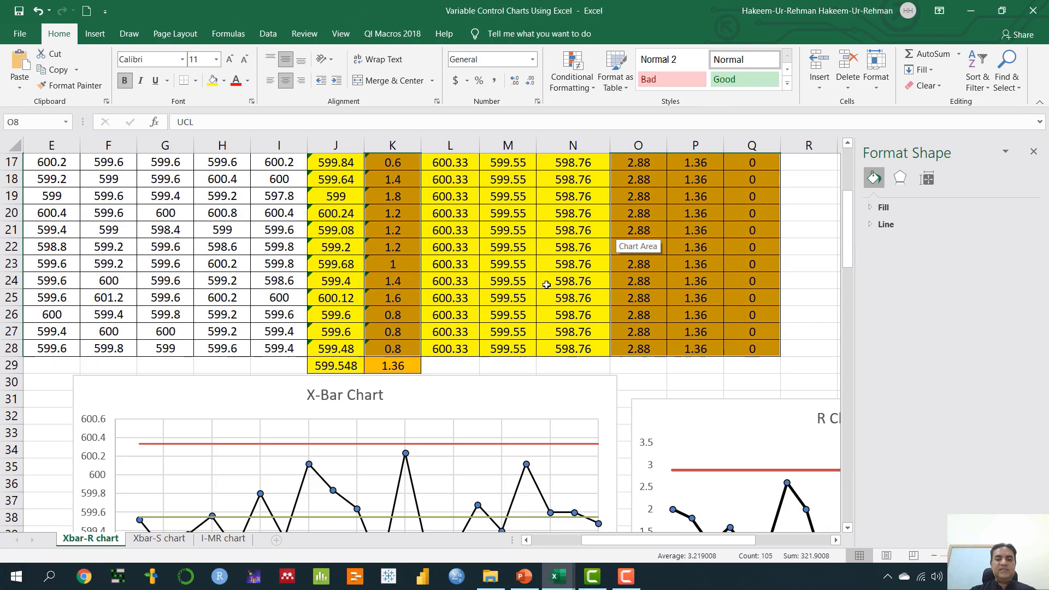
scroll(547, 284, down, 1)
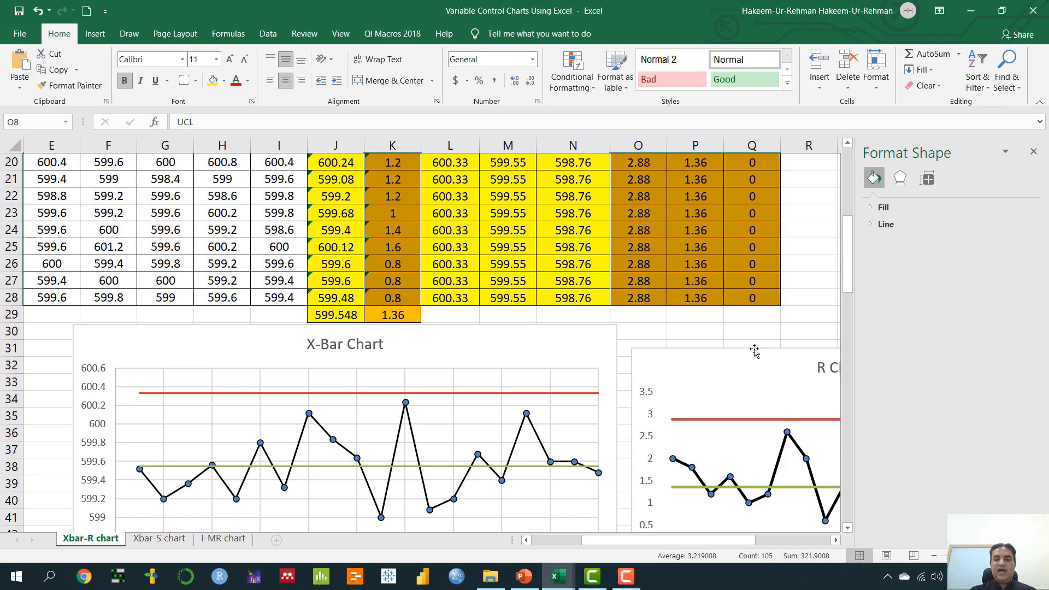
drag(683, 547, 617, 540)
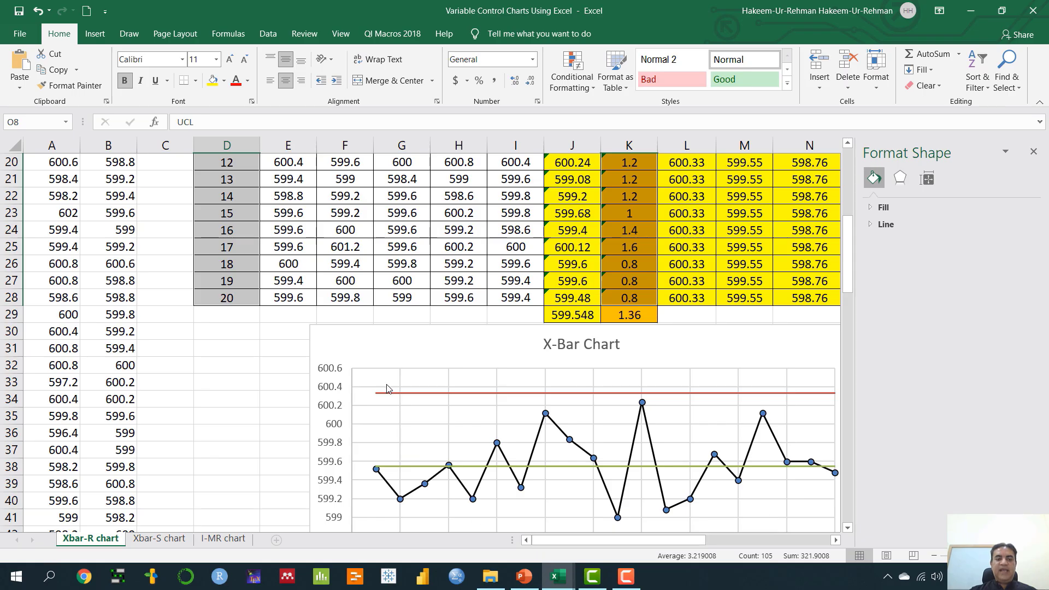
scroll(387, 384, up, 4)
scroll(386, 384, up, 1)
drag(226, 162, 227, 500)
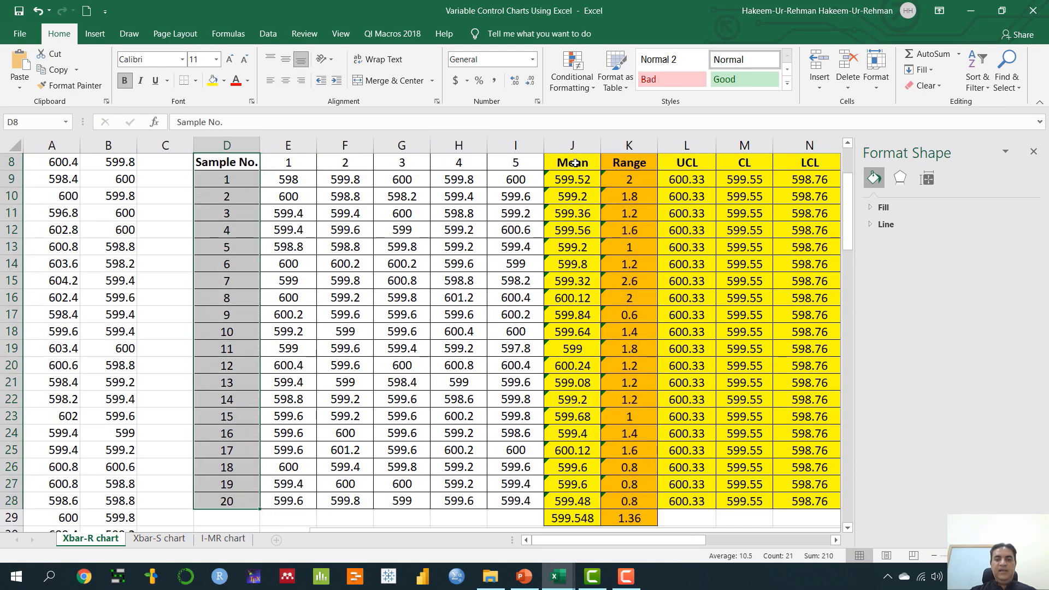
ctrl+drag(572, 162, 572, 501)
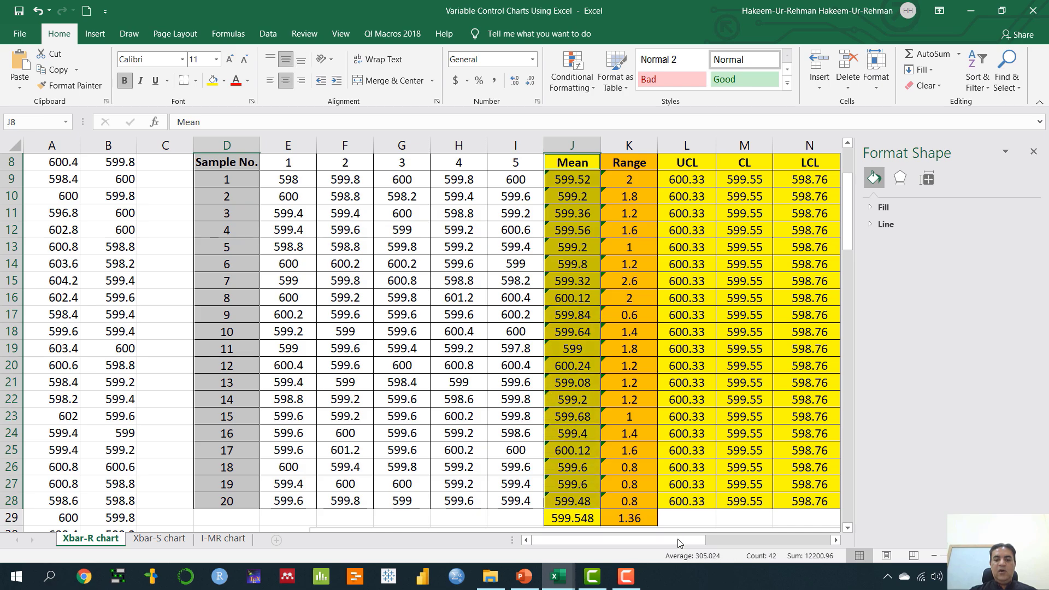
drag(683, 540, 727, 541)
ctrl+click(519, 162)
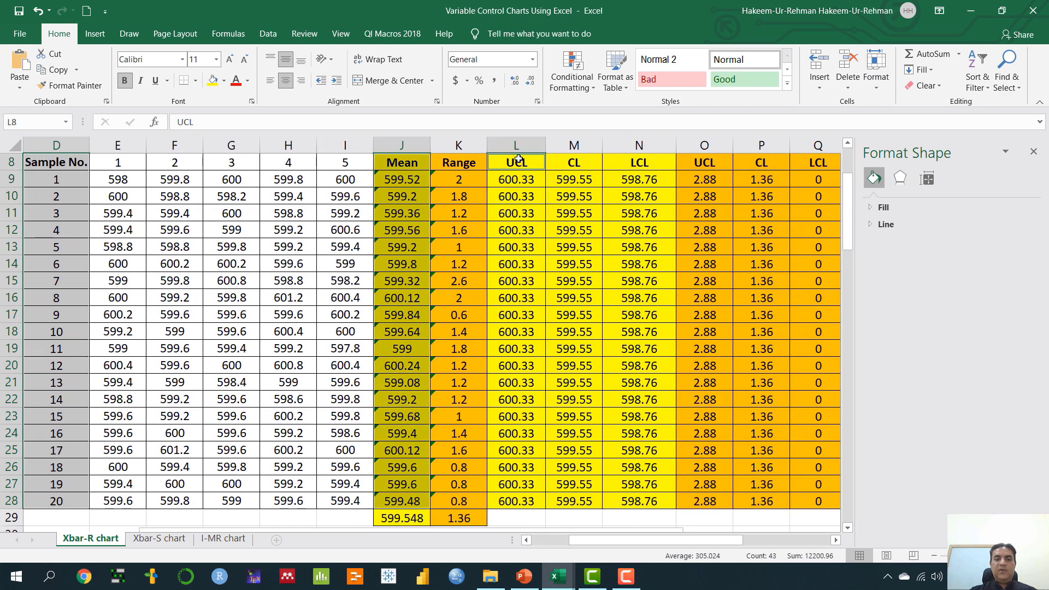
ctrl+drag(513, 163, 652, 190)
mouse_move(646, 480)
mouse_down()
mouse_move(650, 505)
mouse_move(650, 496)
mouse_up()
click(94, 33)
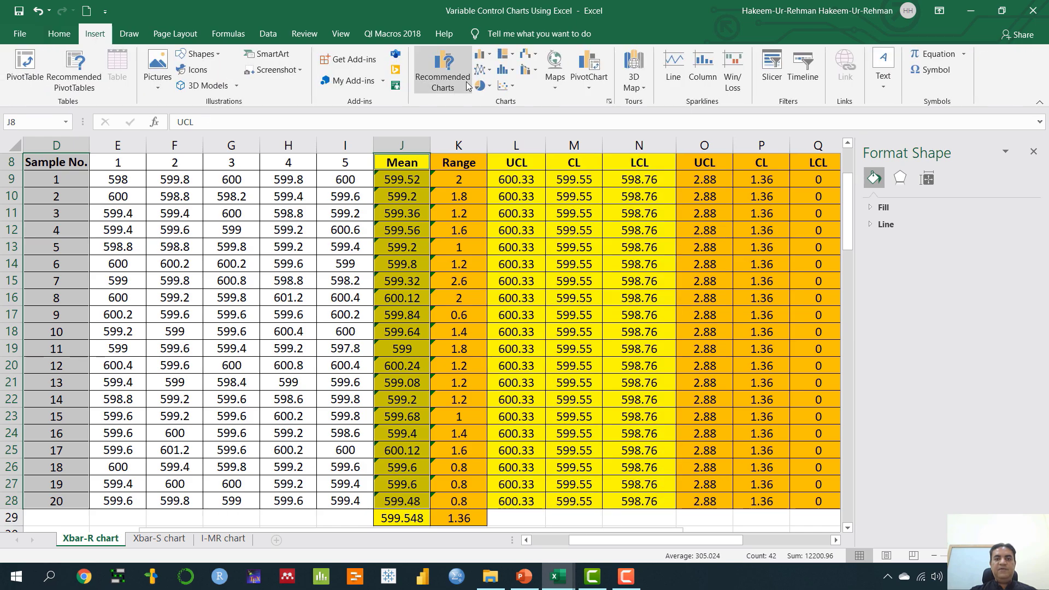
click(505, 86)
click(519, 169)
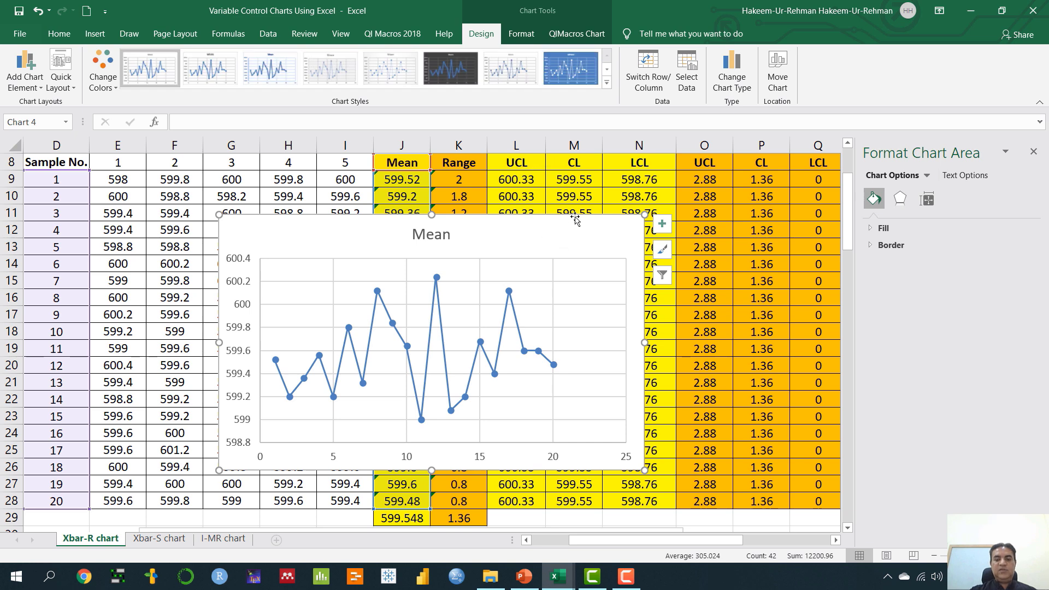
key(Delete)
click(98, 34)
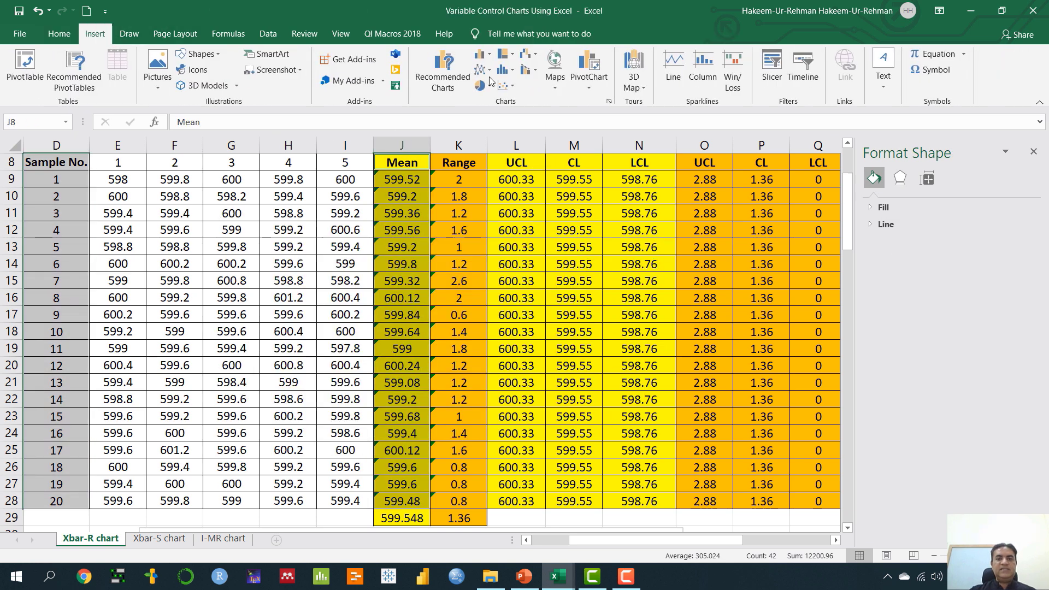
click(514, 86)
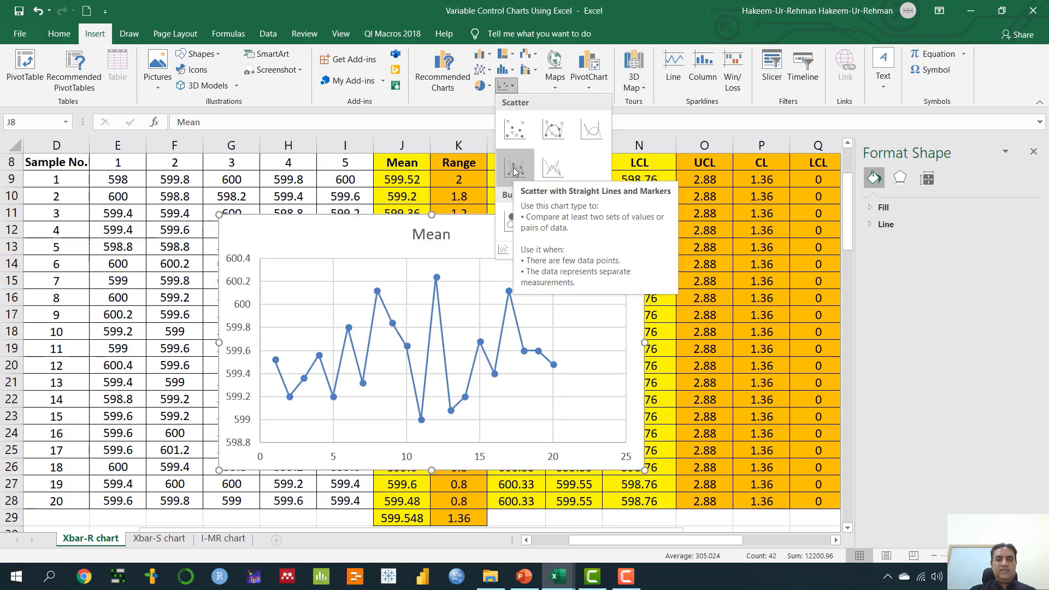
click(676, 351)
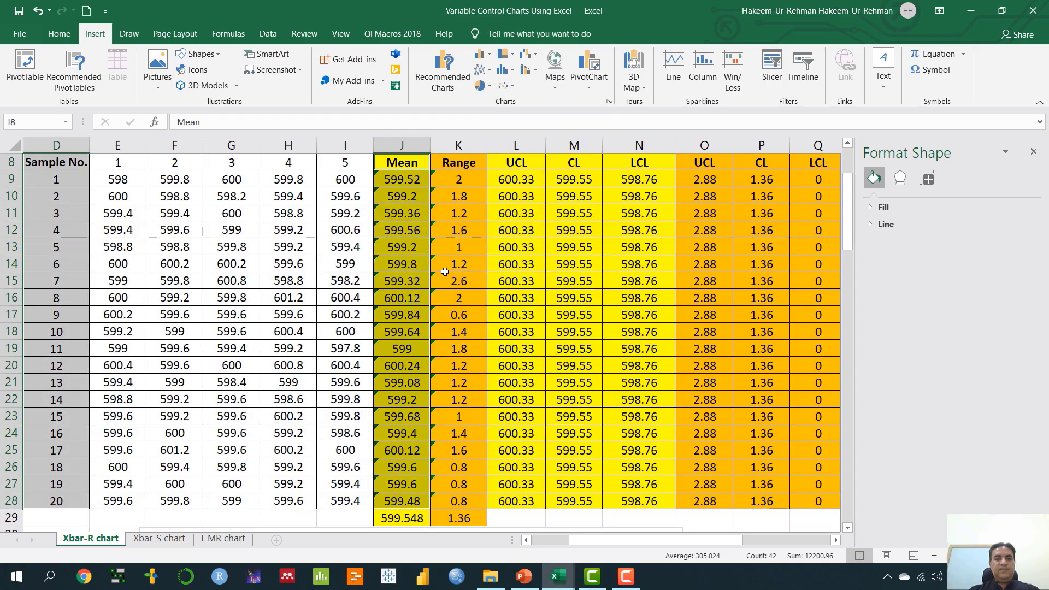
Plot the sample means with the X-Bar limits L8:N28 as a Scatter with Straight Lines and Markers chart, and delete this trial chart.
mouse_move(525, 168)
mouse_down()
mouse_move(634, 368)
mouse_move(632, 502)
mouse_up()
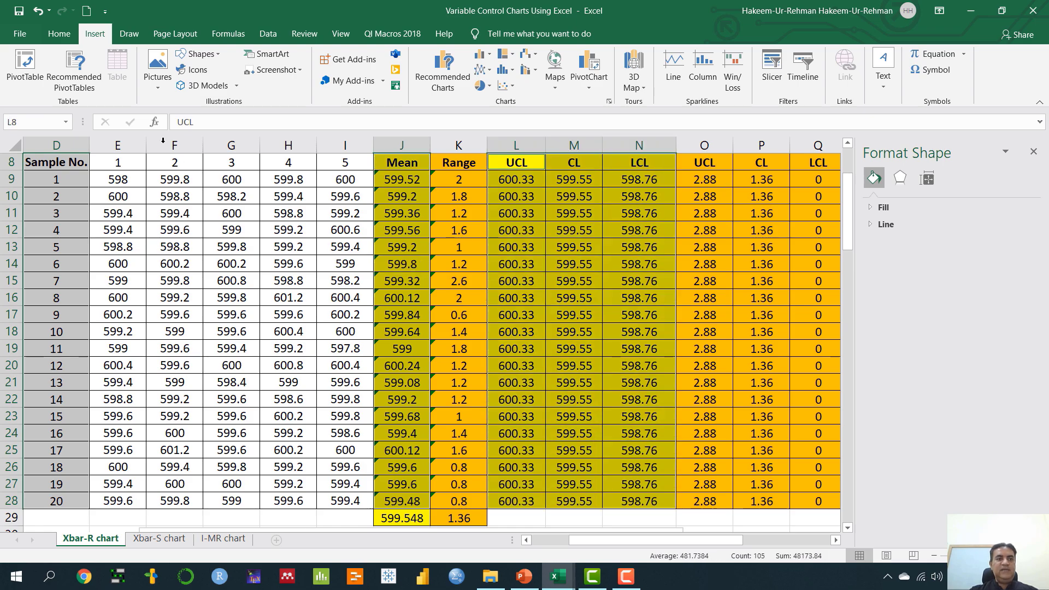
click(514, 87)
click(516, 169)
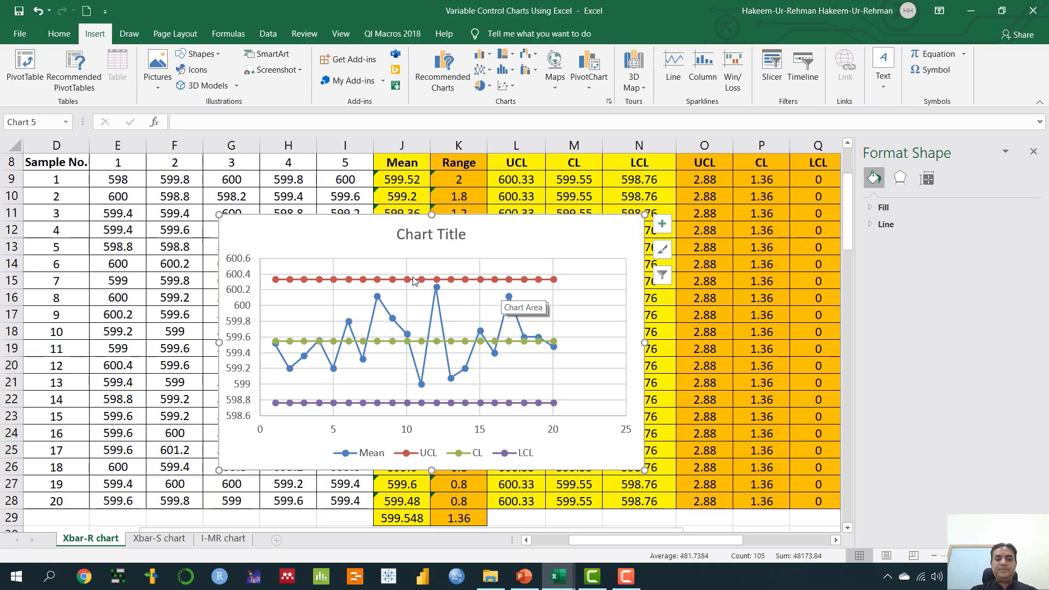
click(514, 232)
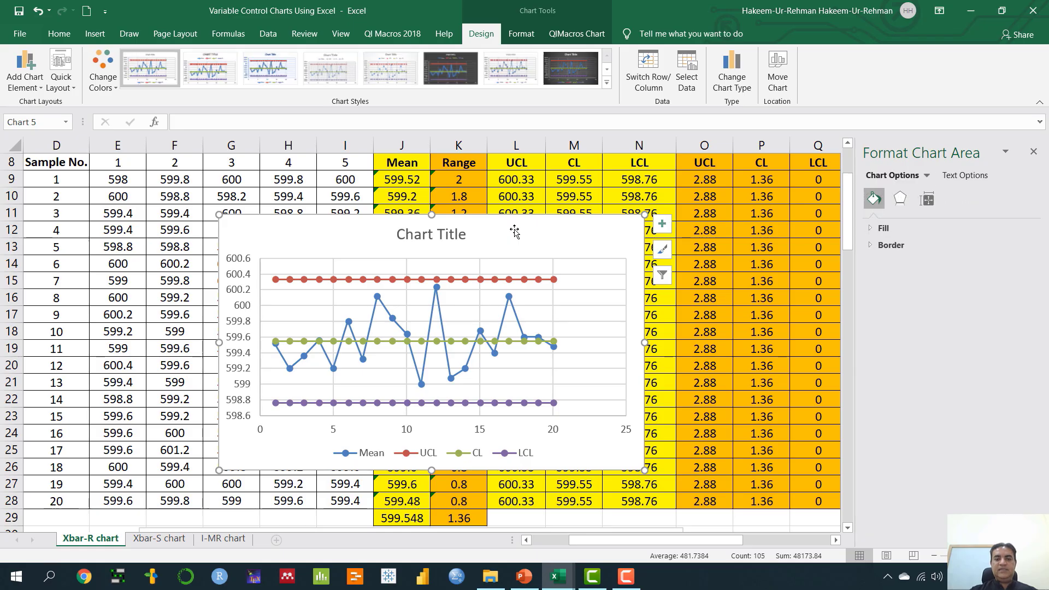
key(Delete)
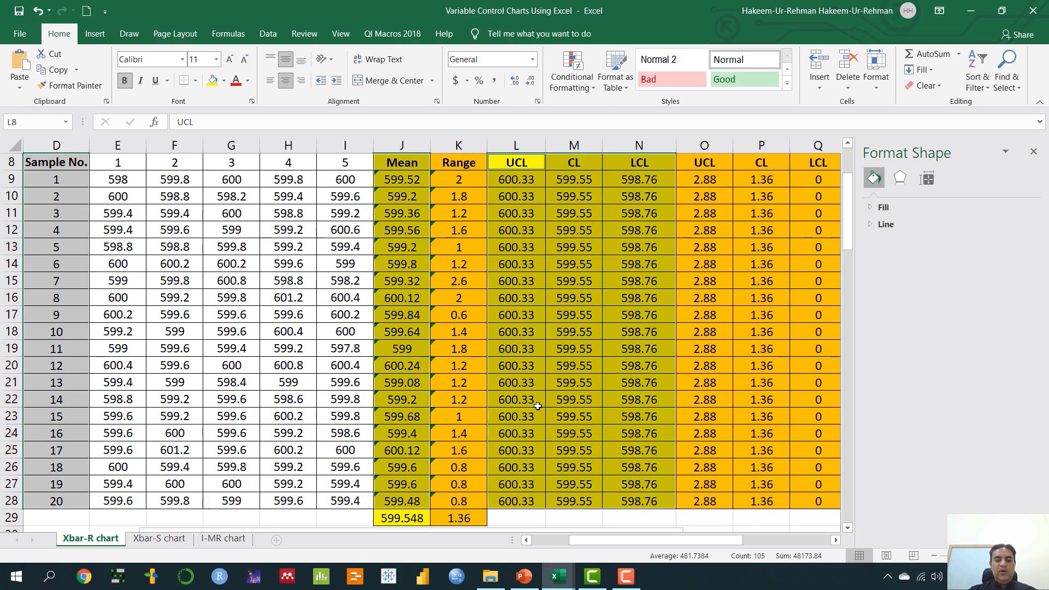
Switch to PowerPoint to present slide 110 on X–Bar and S Control Charts and circle the X-double-bar center line formula.
click(523, 576)
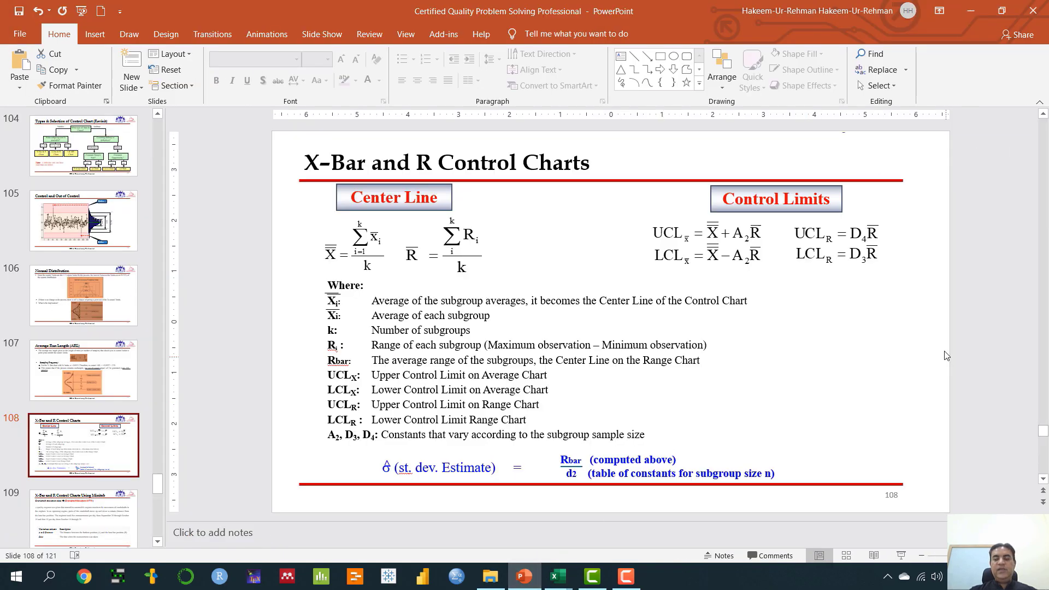
key(Page_Down)
key(Page_Down)
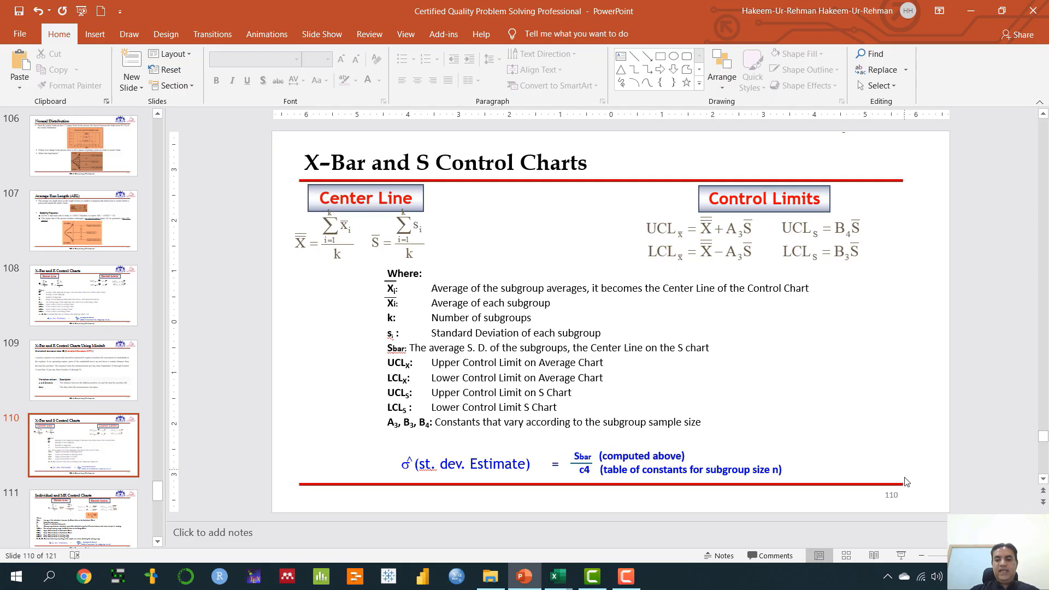
click(901, 555)
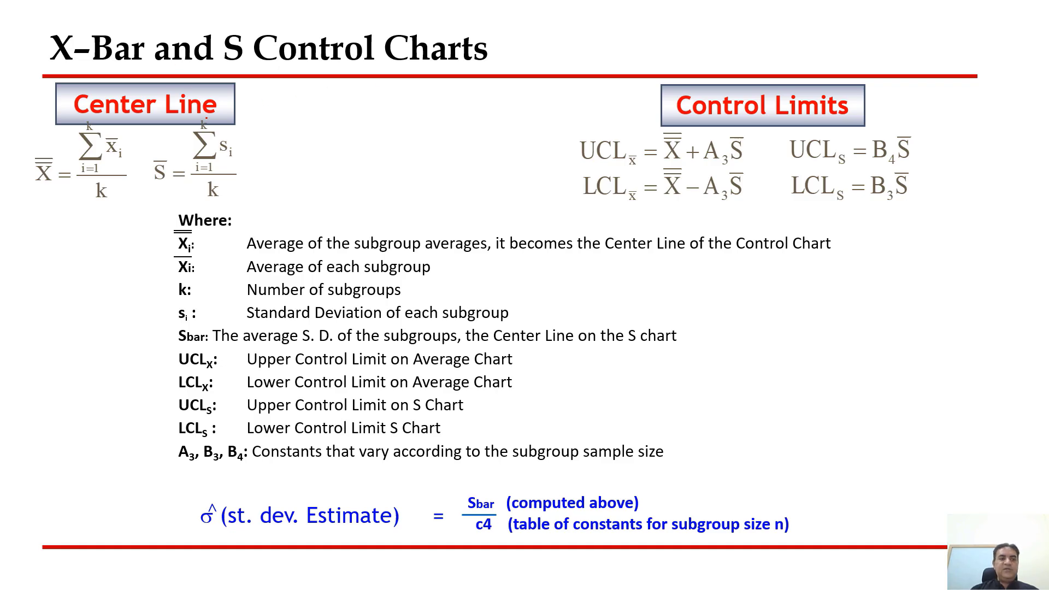
mouse_move(117, 110)
mouse_down()
mouse_move(44, 202)
mouse_move(102, 109)
mouse_up()
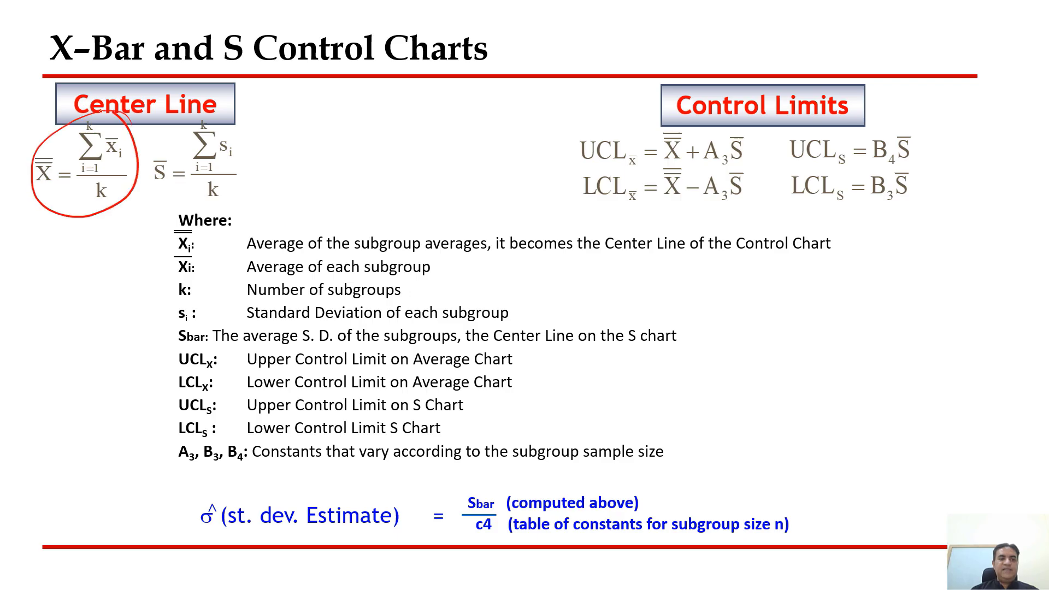
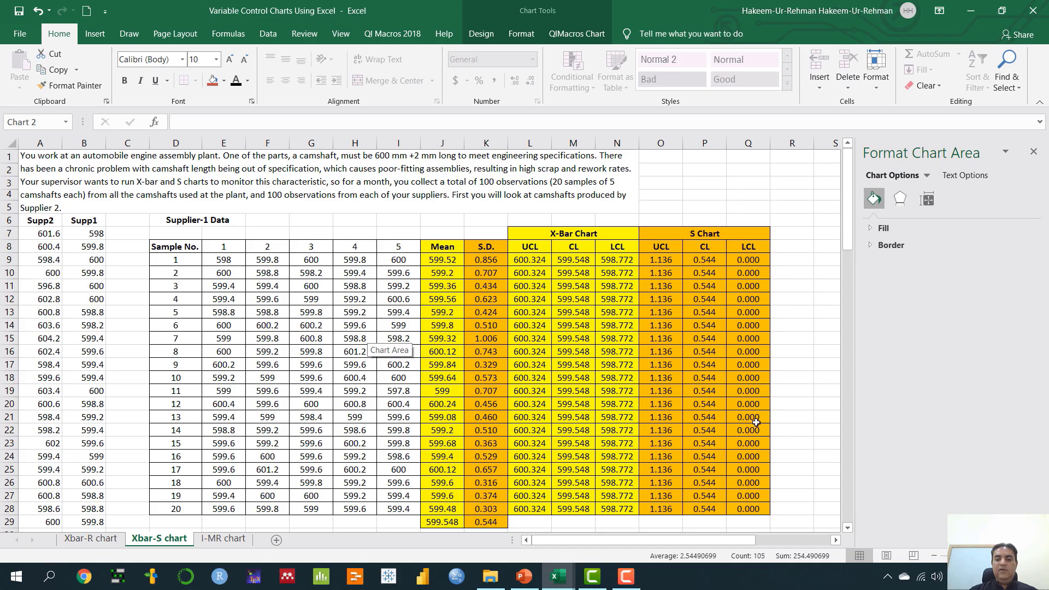
Review the AVERAGE formulas for the first sample mean in J9 and the grand mean in J29.
click(1010, 556)
click(1010, 556)
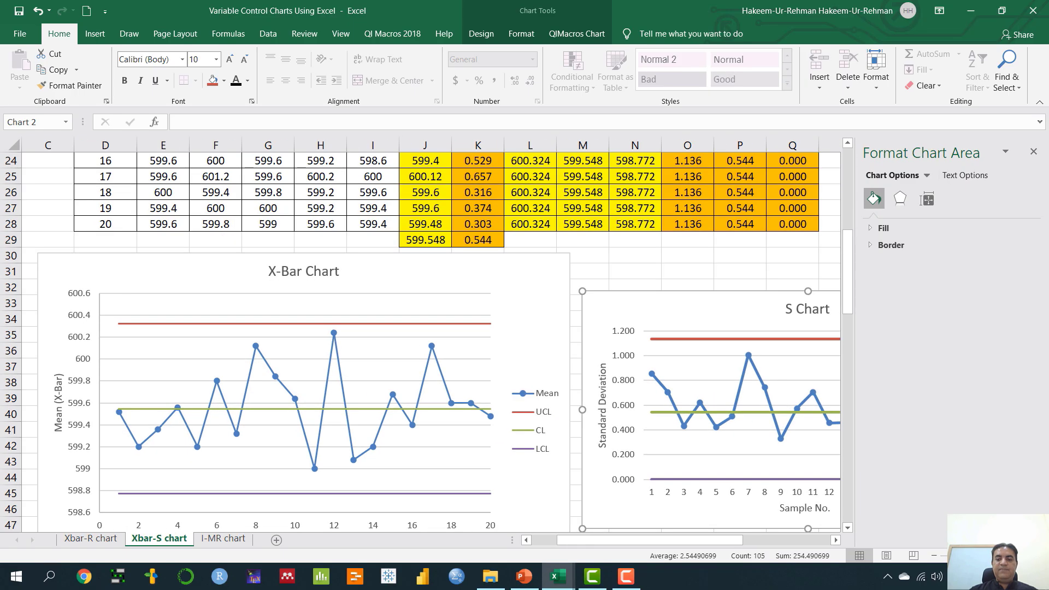
scroll(851, 289, up, 7)
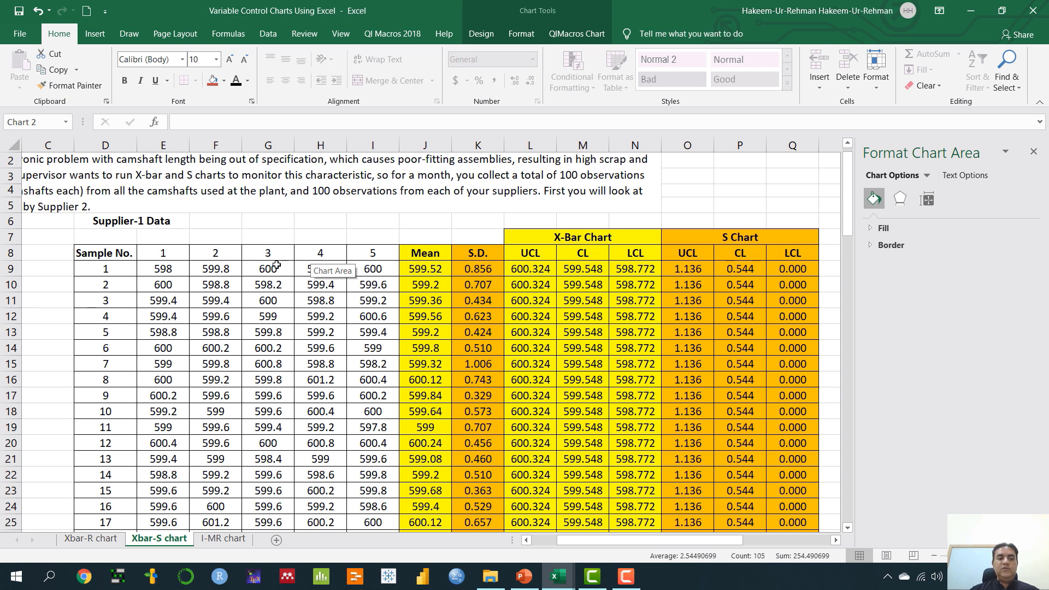
drag(133, 272, 382, 521)
double_click(423, 274)
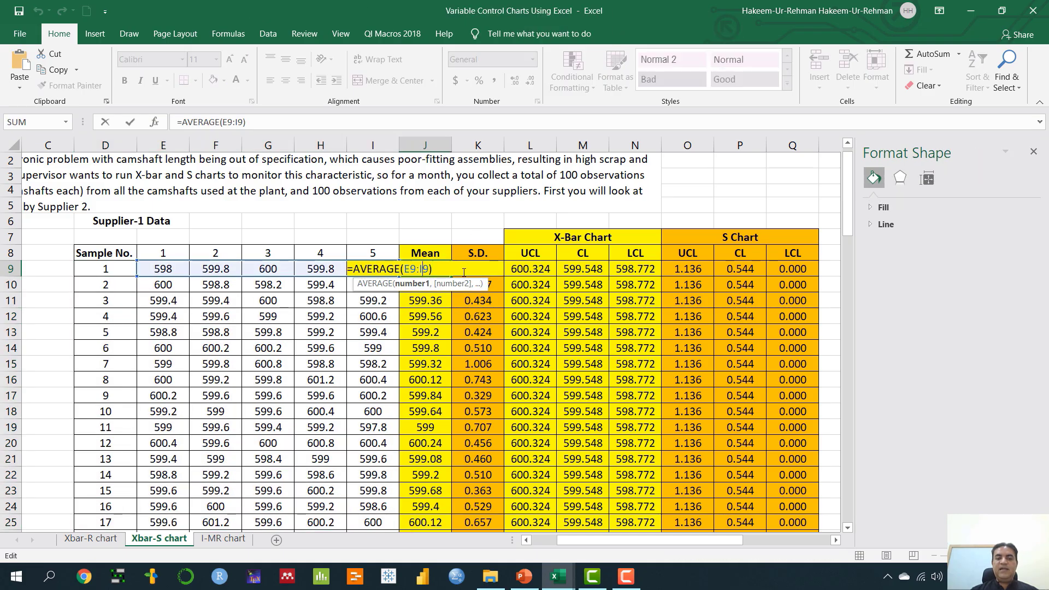
key(Return)
scroll(441, 470, down, 2)
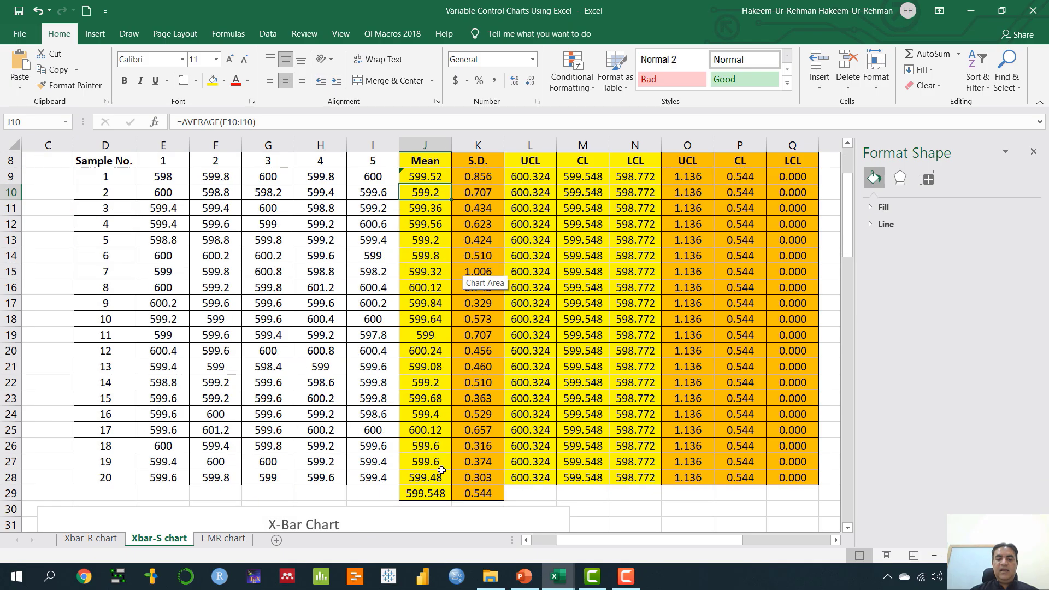
double_click(433, 496)
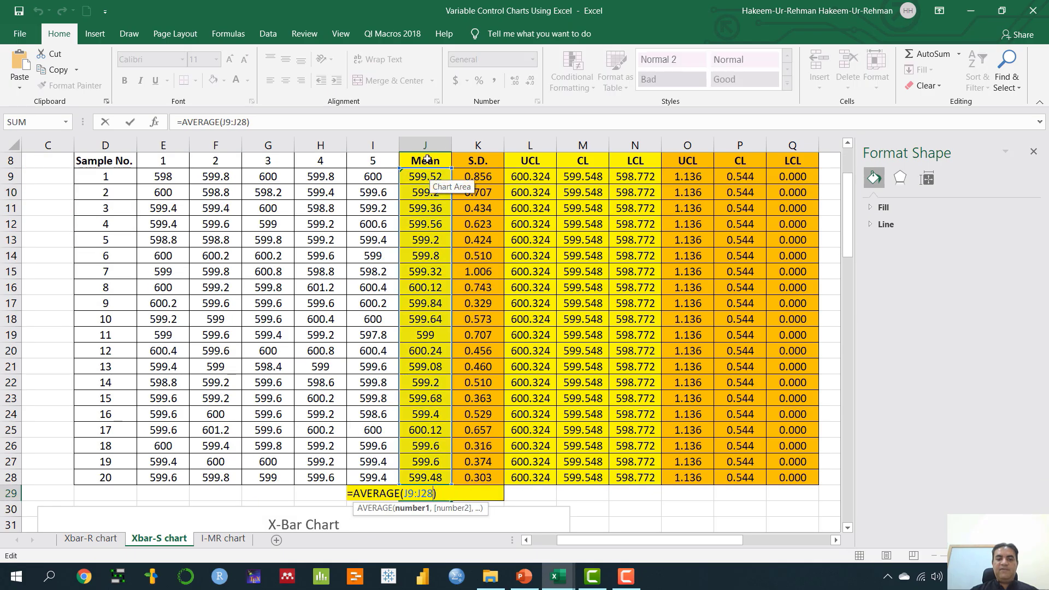
key(Return)
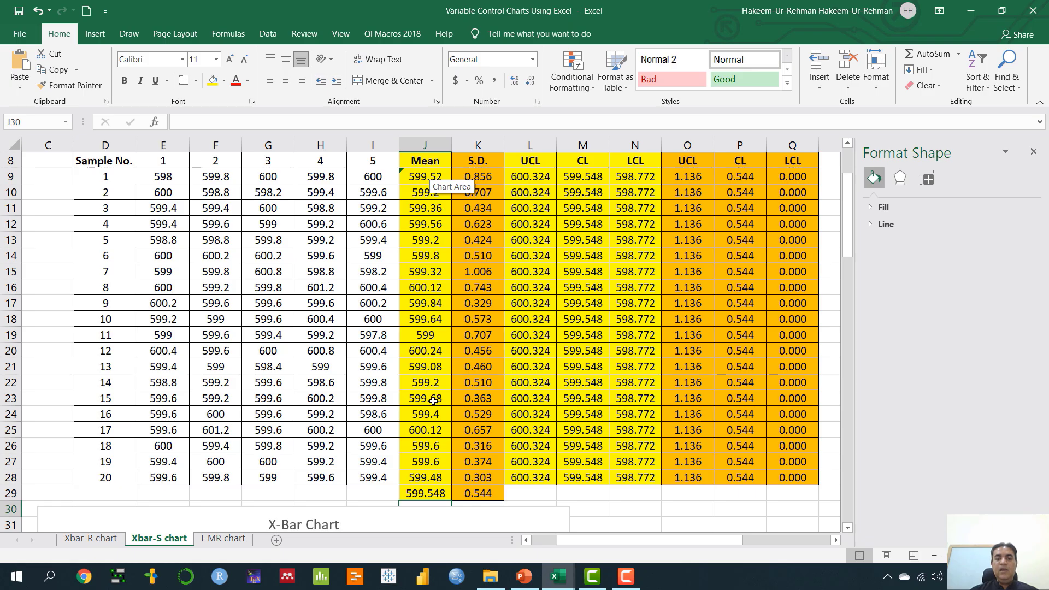
Review the STDEV.S formula in K9 and fill it down the S.D. column through K28.
scroll(464, 232, up, 1)
double_click(487, 230)
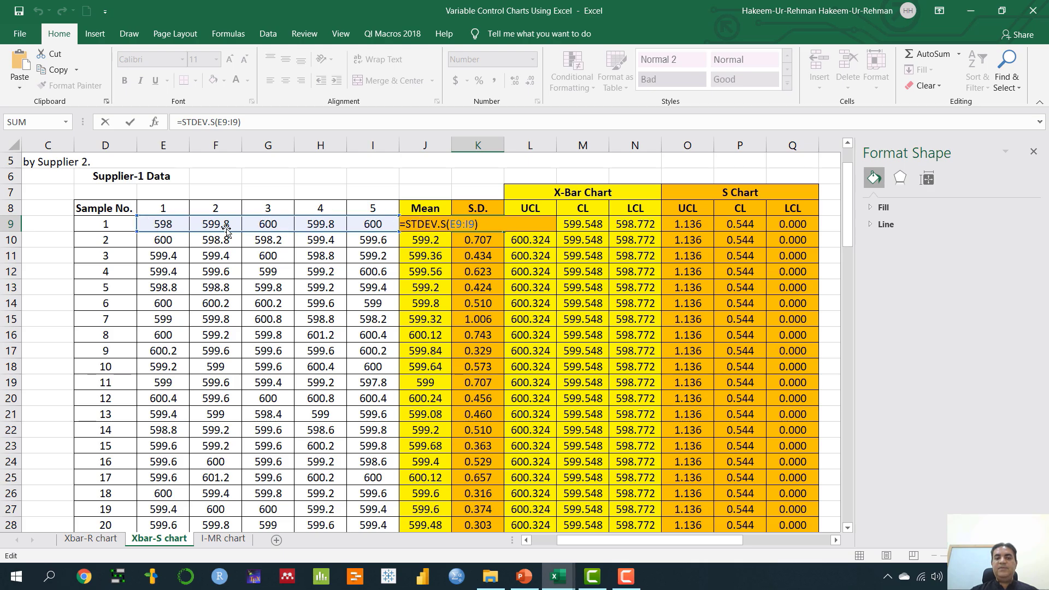
key(Return)
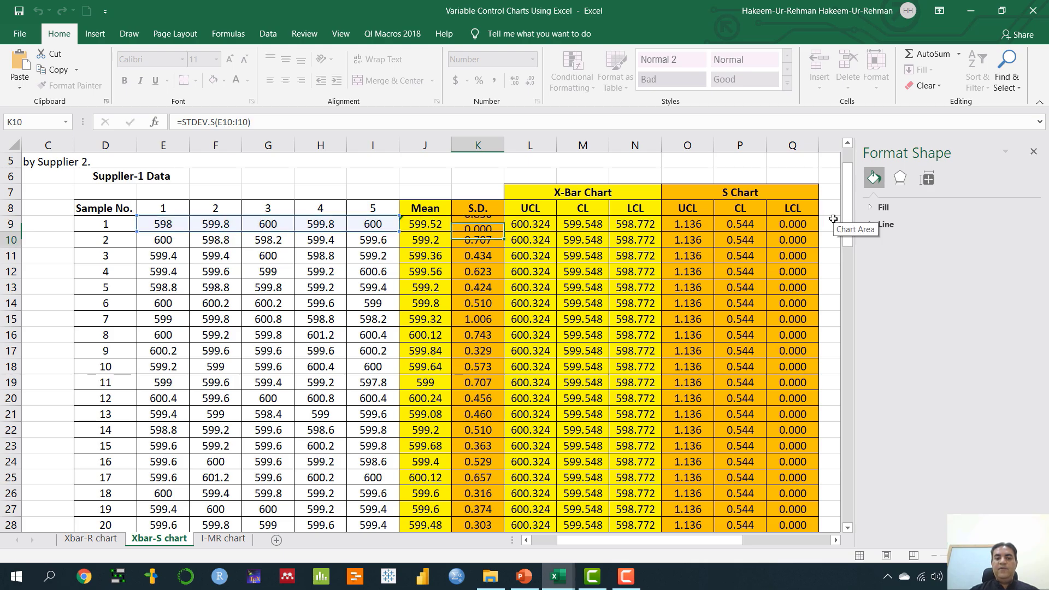
click(481, 225)
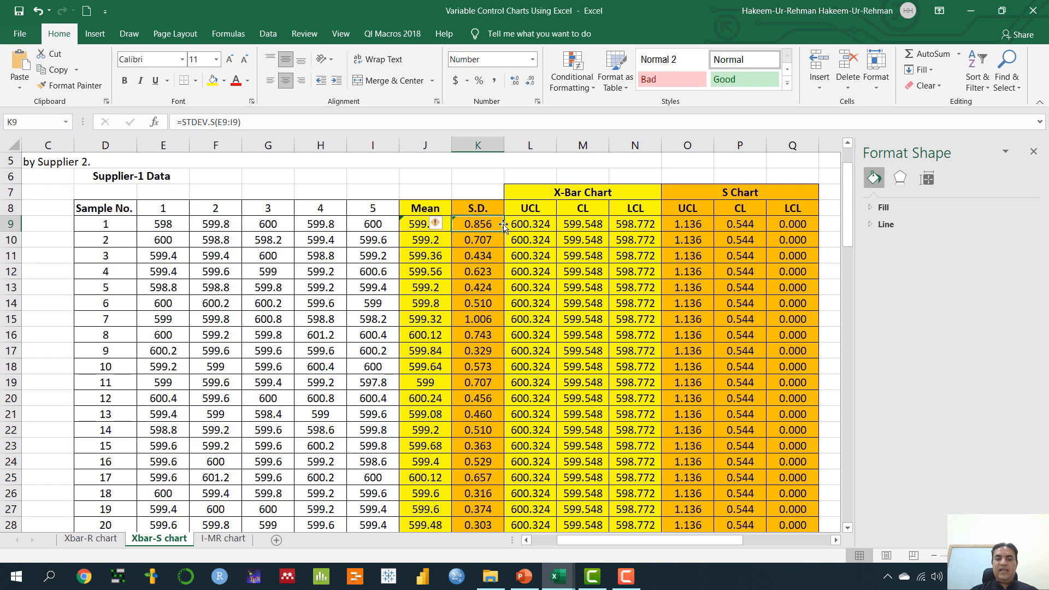
drag(503, 230, 503, 469)
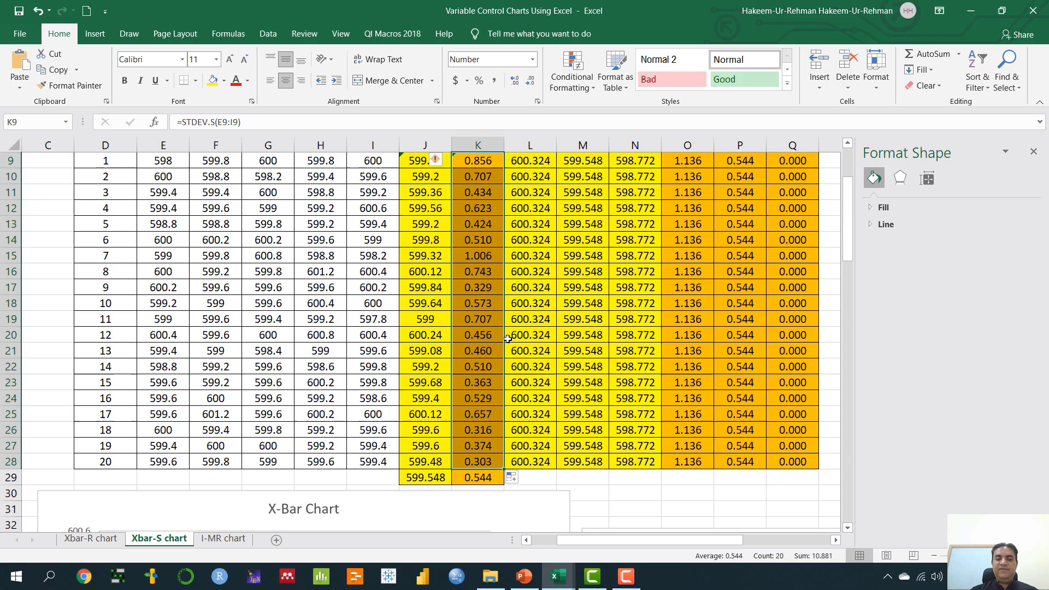
Review the formula in K29 that averages the sample standard deviations.
click(481, 478)
double_click(481, 478)
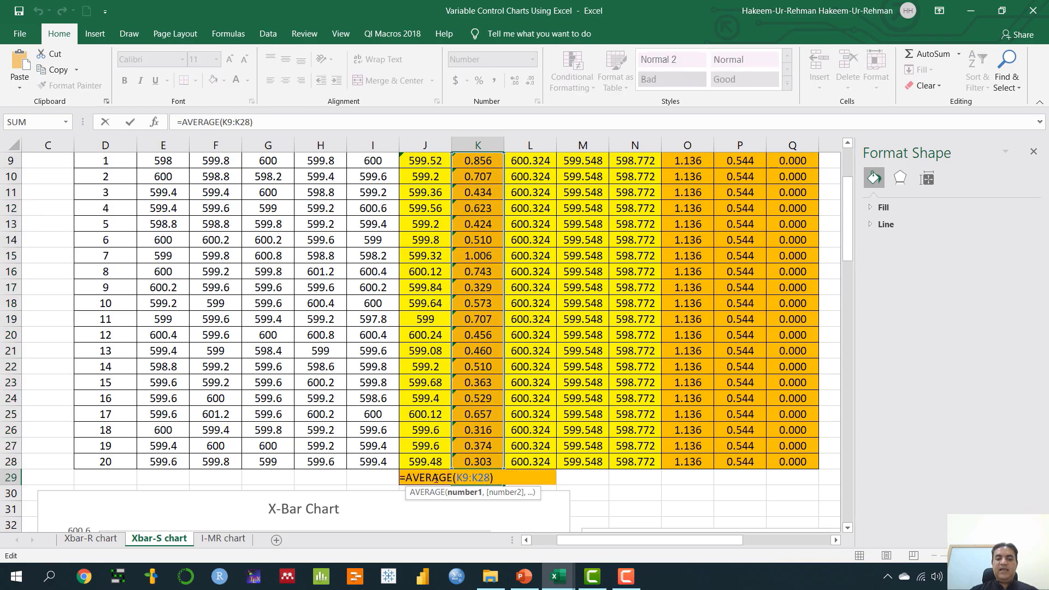
scroll(522, 365, up, 3)
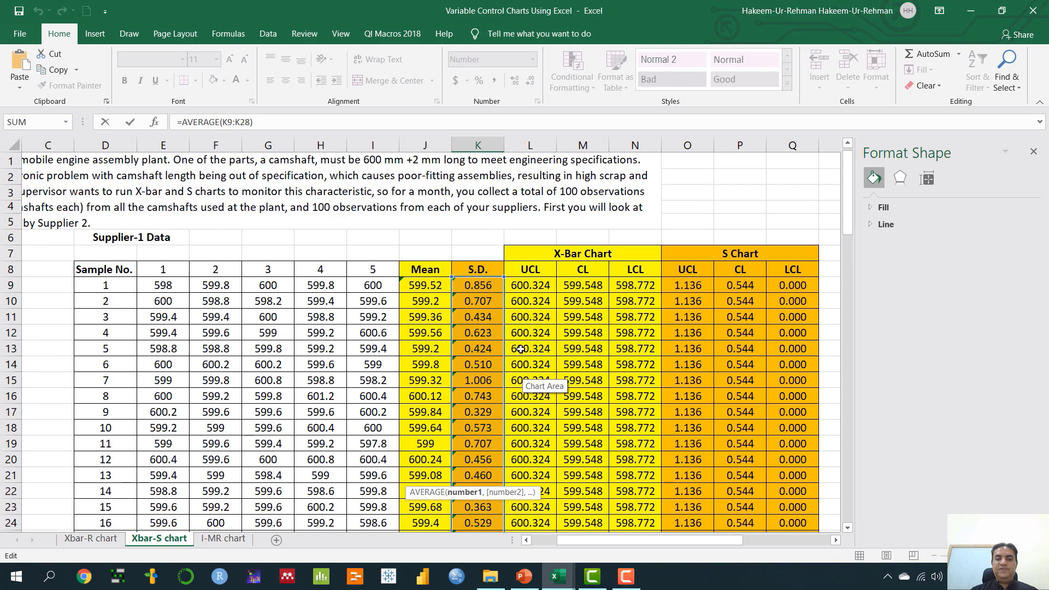
key(Return)
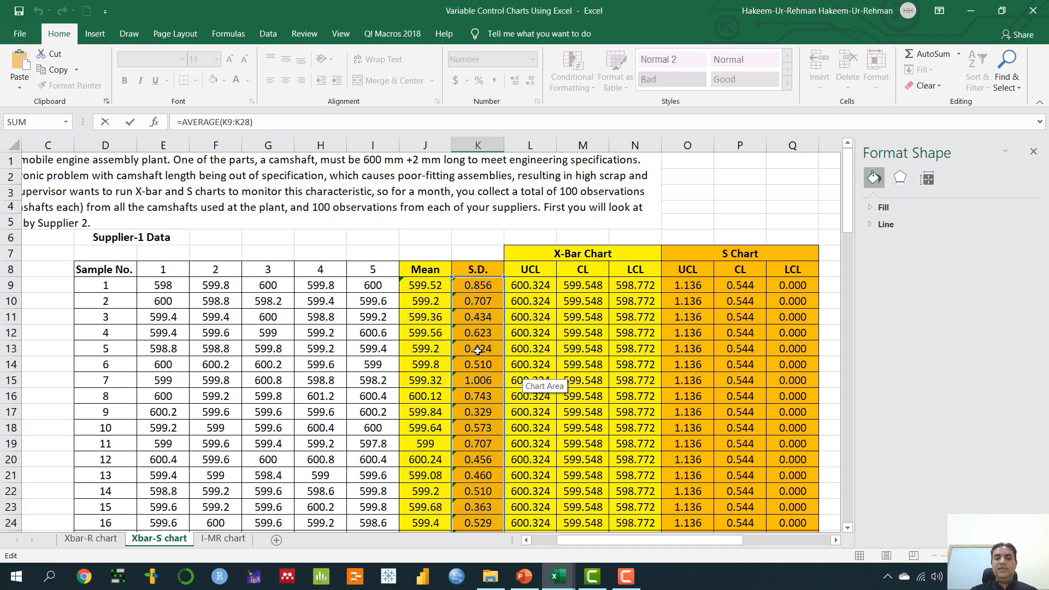
Review the X-Bar Chart upper control limit formula in L9.
scroll(478, 350, down, 2)
click(541, 192)
double_click(541, 193)
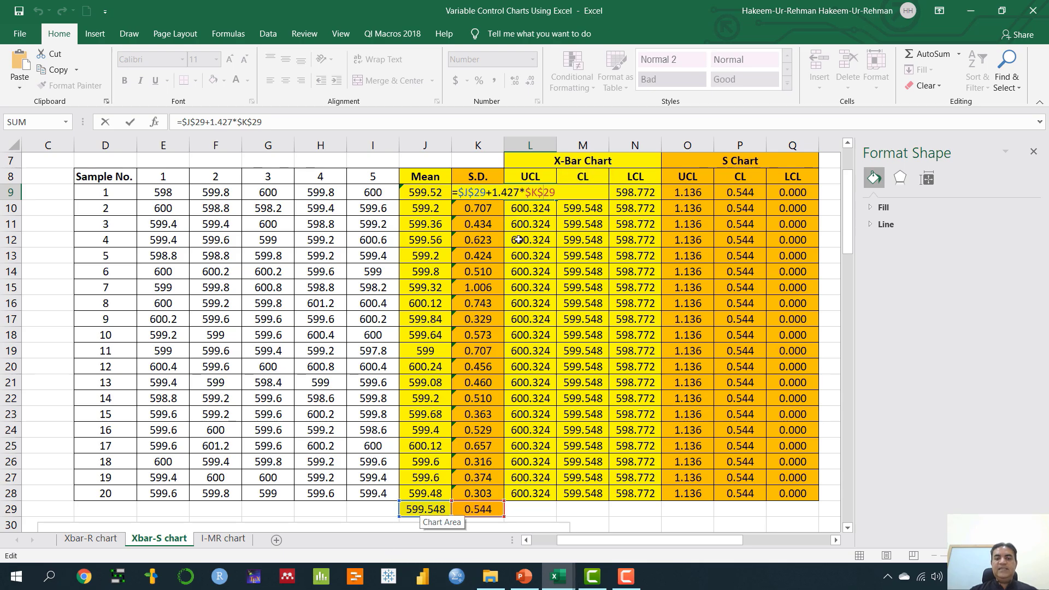
key(Return)
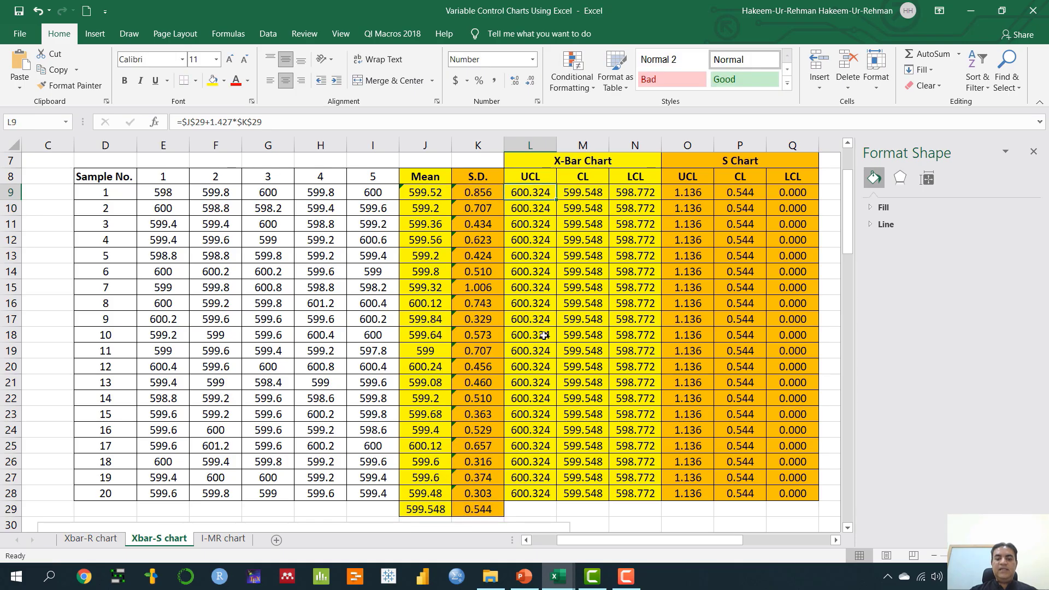
Check the X-bar limit formulas on the PowerPoint slide, and look up A3 for n = 5 in the Excel control chart factors workbook.
click(524, 576)
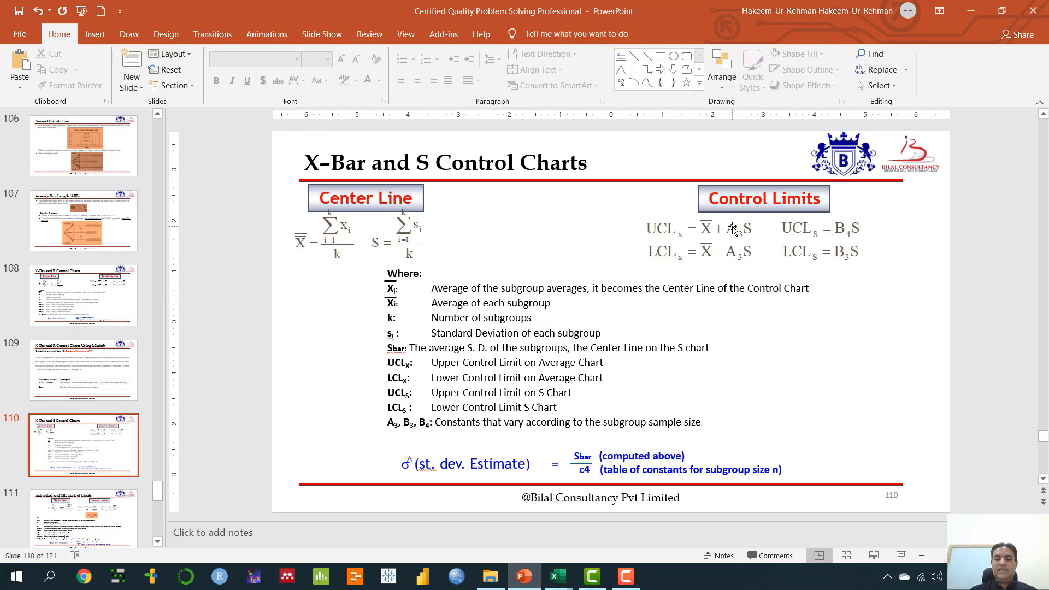
mouse_move(557, 576)
click(634, 513)
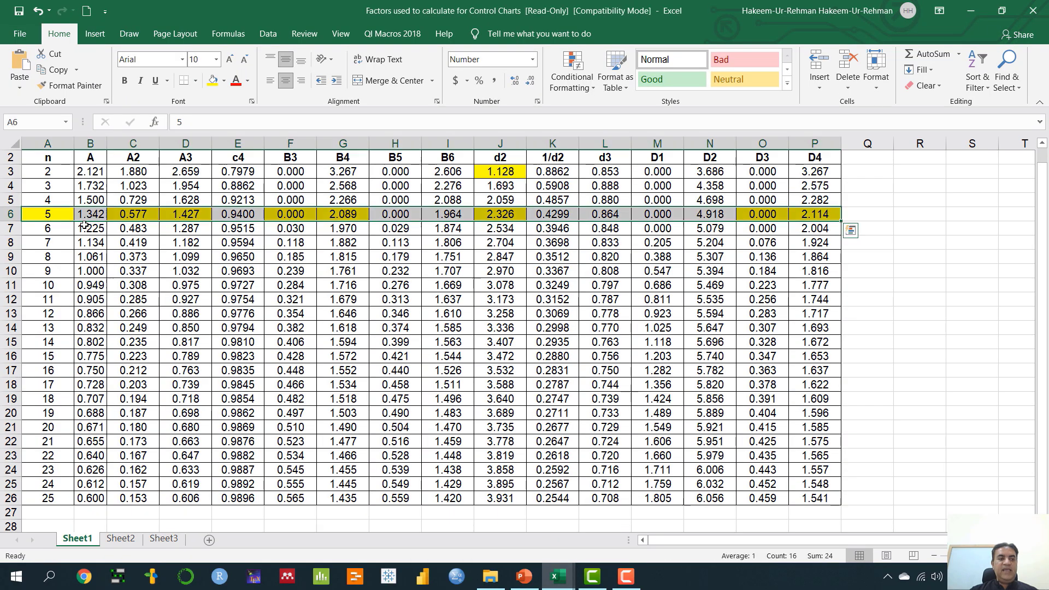
click(49, 213)
click(181, 217)
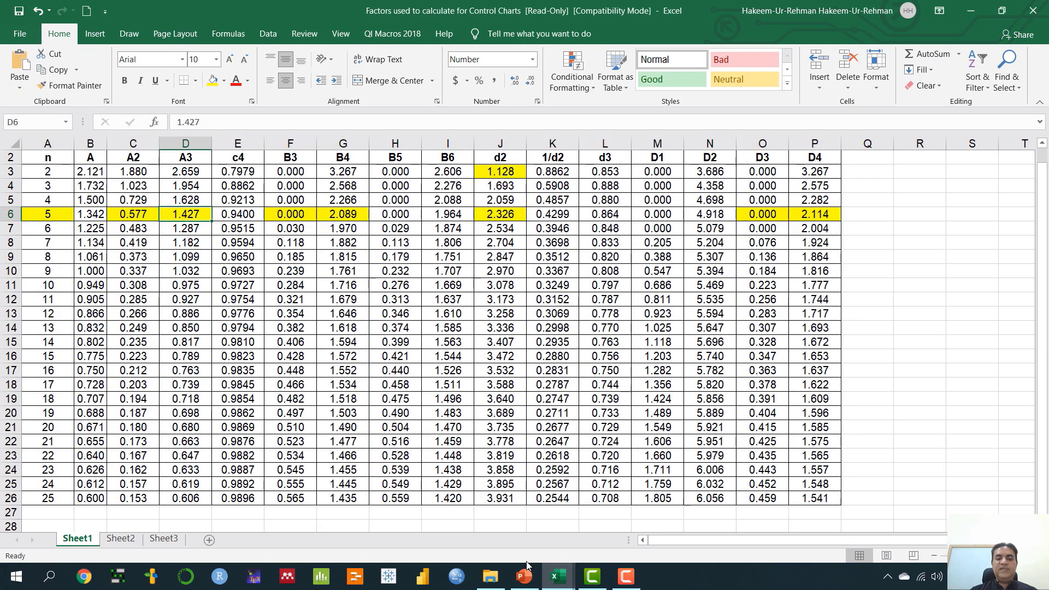
Return to the Variable Control Charts workbook and compare the A3 factor with the UCL formula in L9.
click(557, 576)
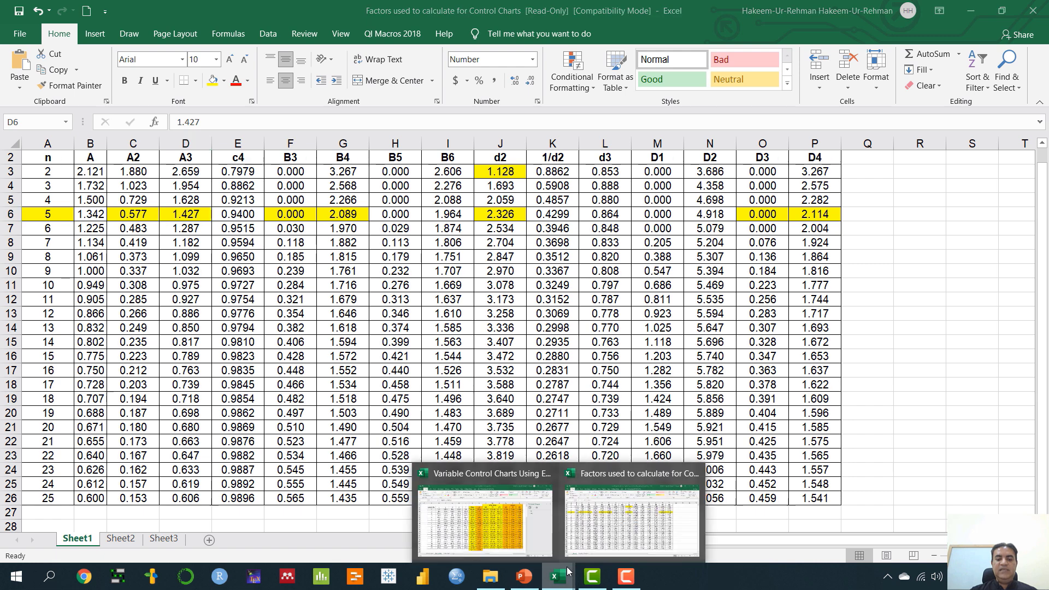
click(500, 527)
double_click(538, 195)
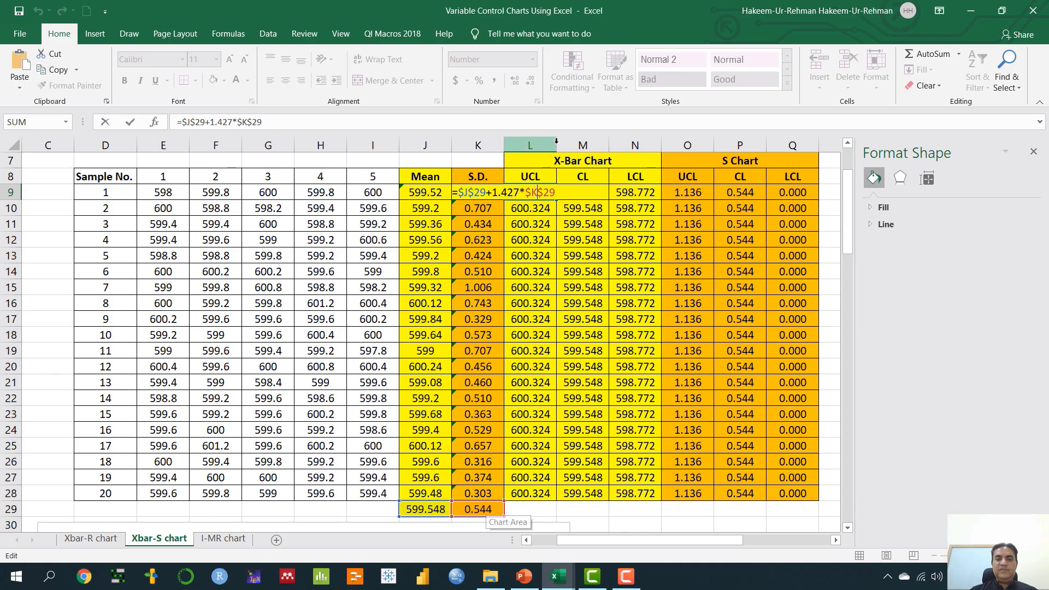
key(Return)
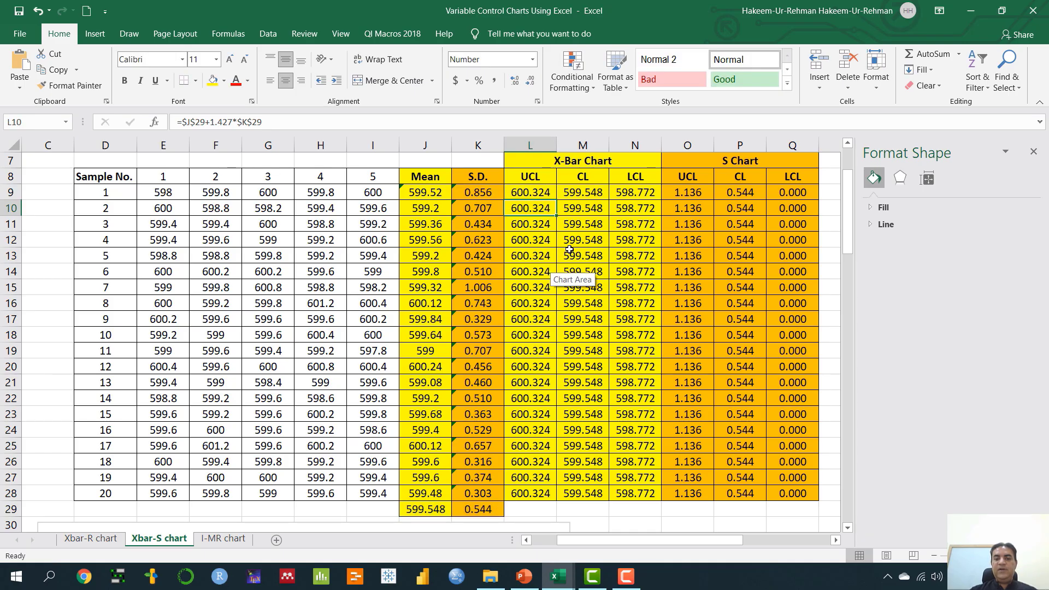
Review the X-Bar Chart center line formula in M9 and the lower control limit formula in N9.
click(590, 192)
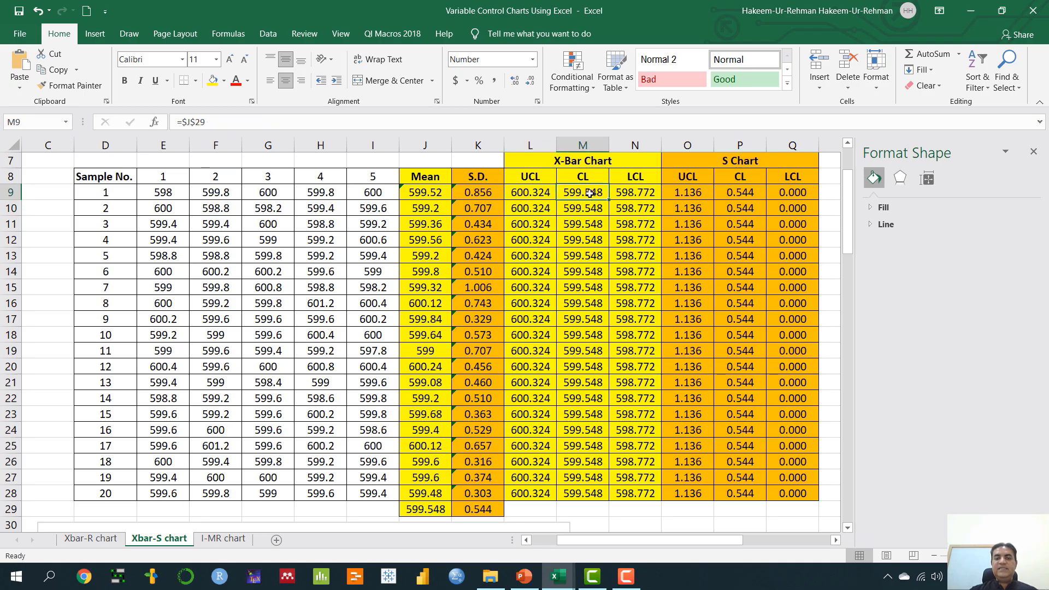
double_click(590, 192)
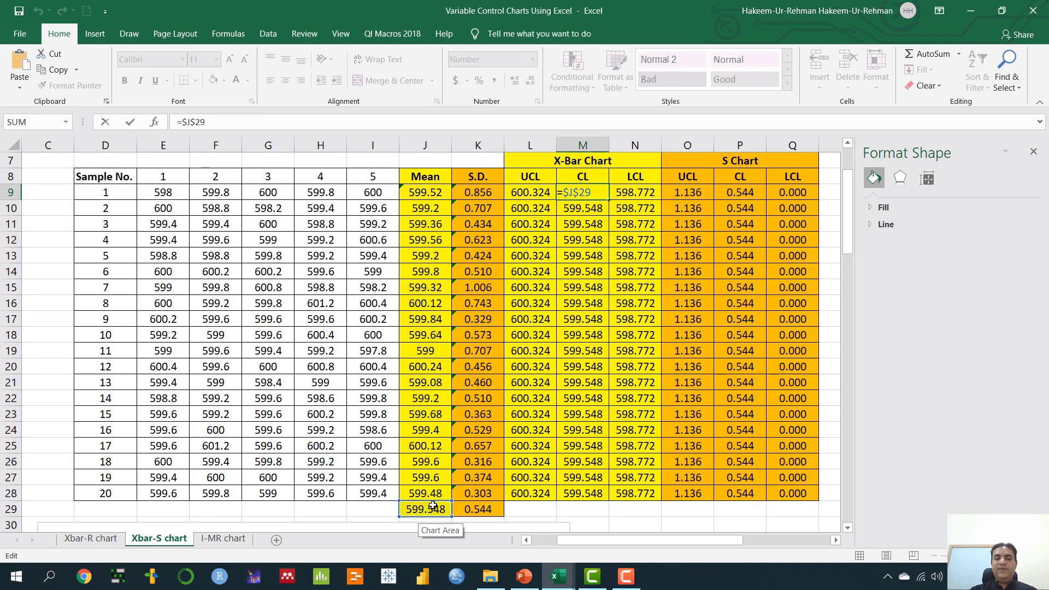
key(Escape)
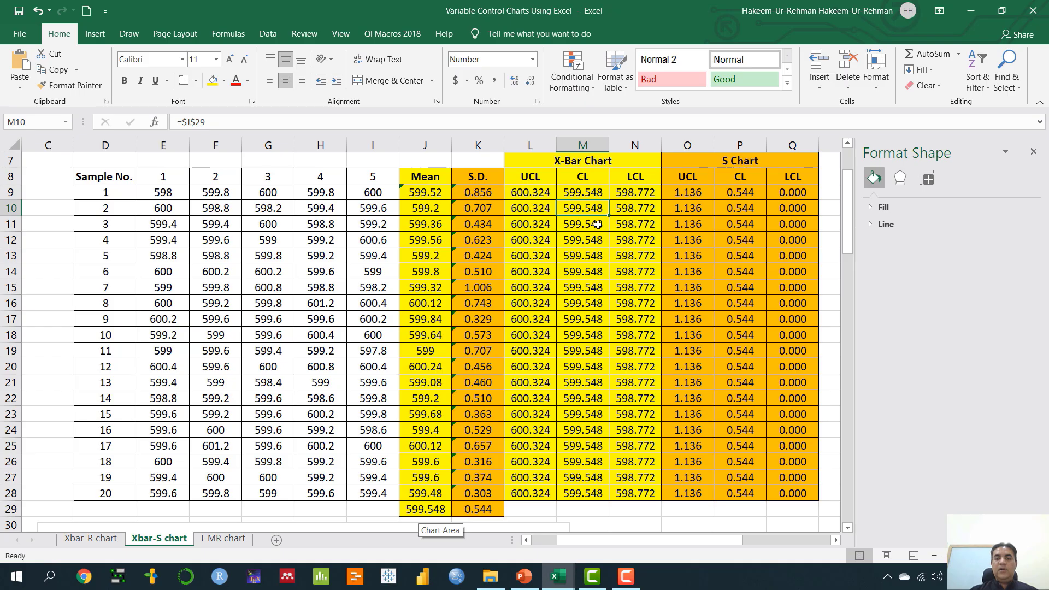
double_click(635, 192)
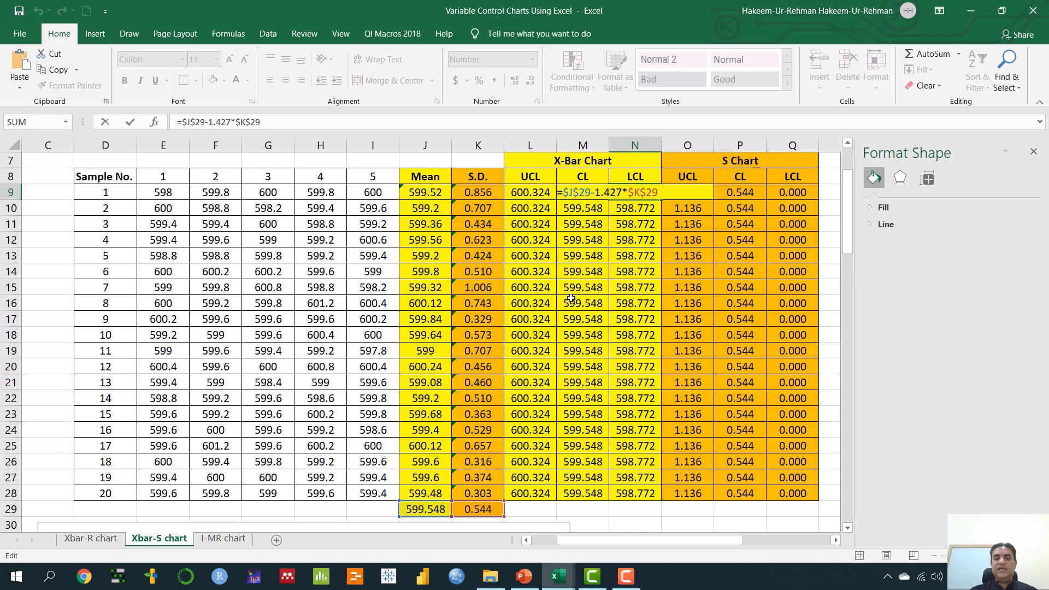
key(Return)
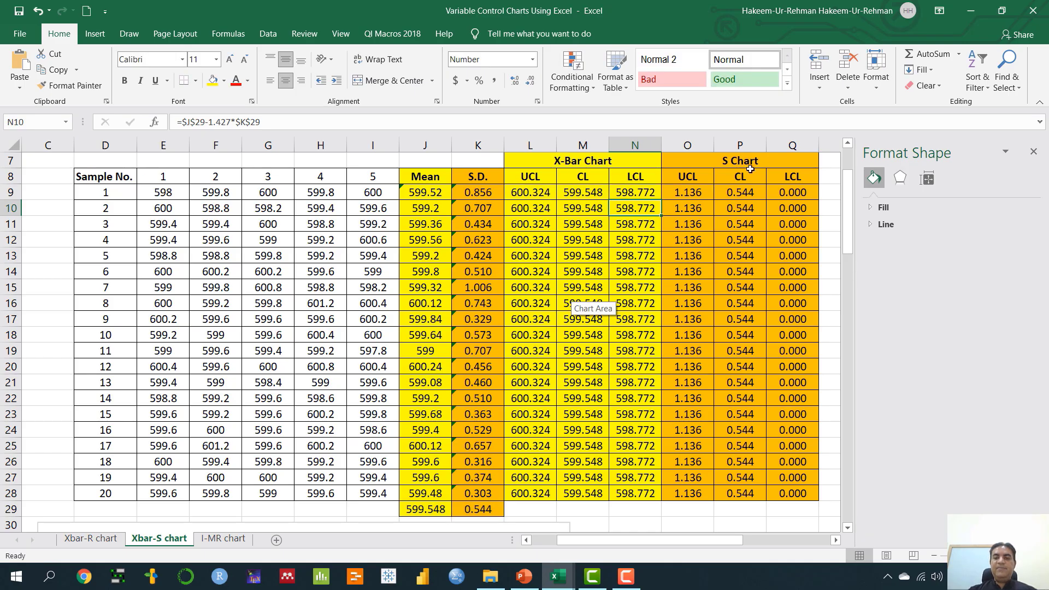
Compare the S Chart UCL formula in O9 with the limit formulas on the PowerPoint slide and the B4 factor in the Excel factors workbook.
double_click(699, 192)
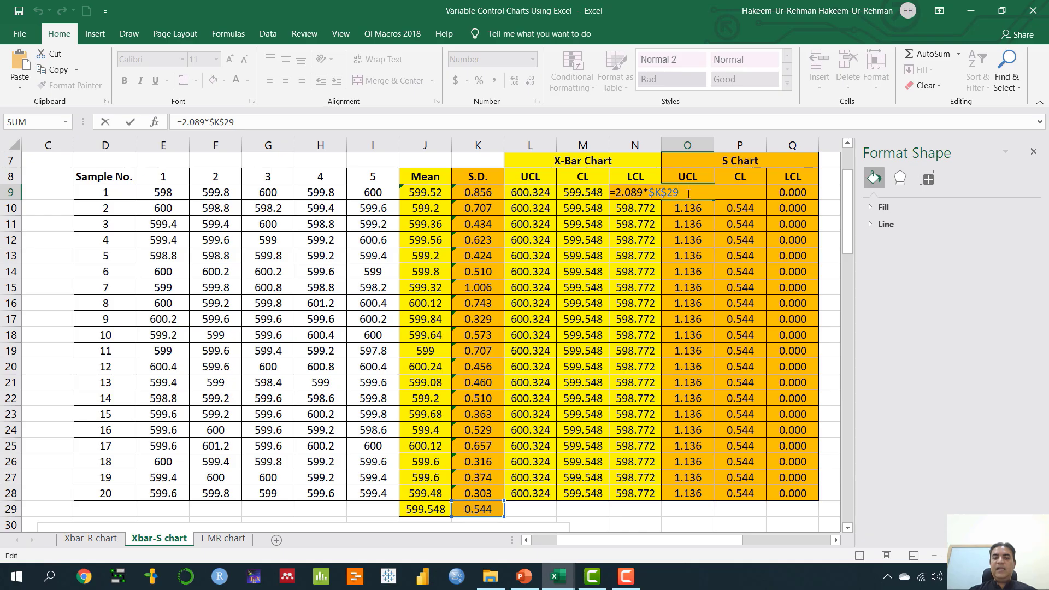
click(525, 576)
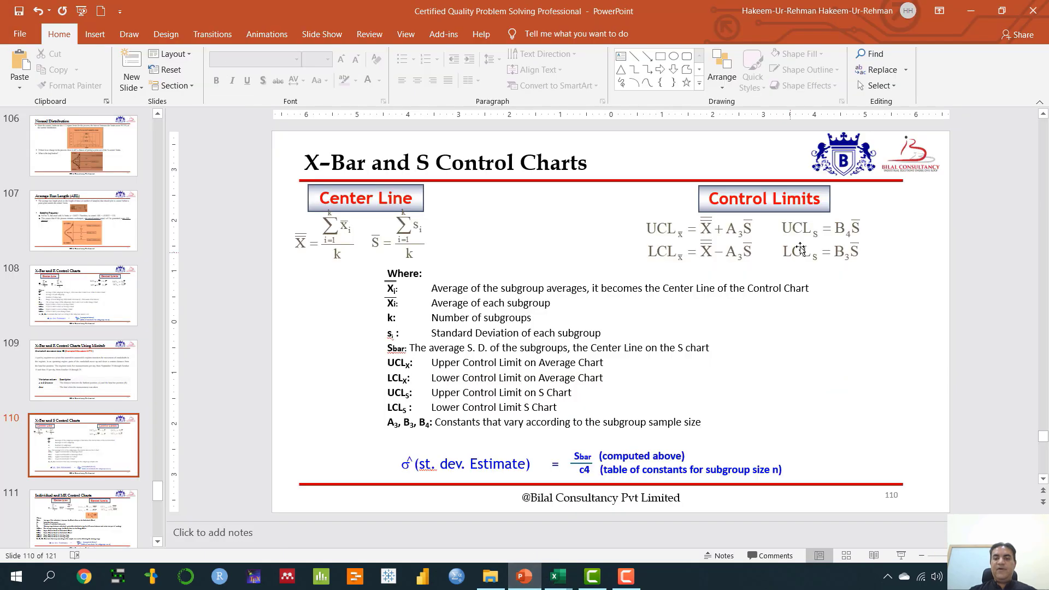
mouse_move(554, 576)
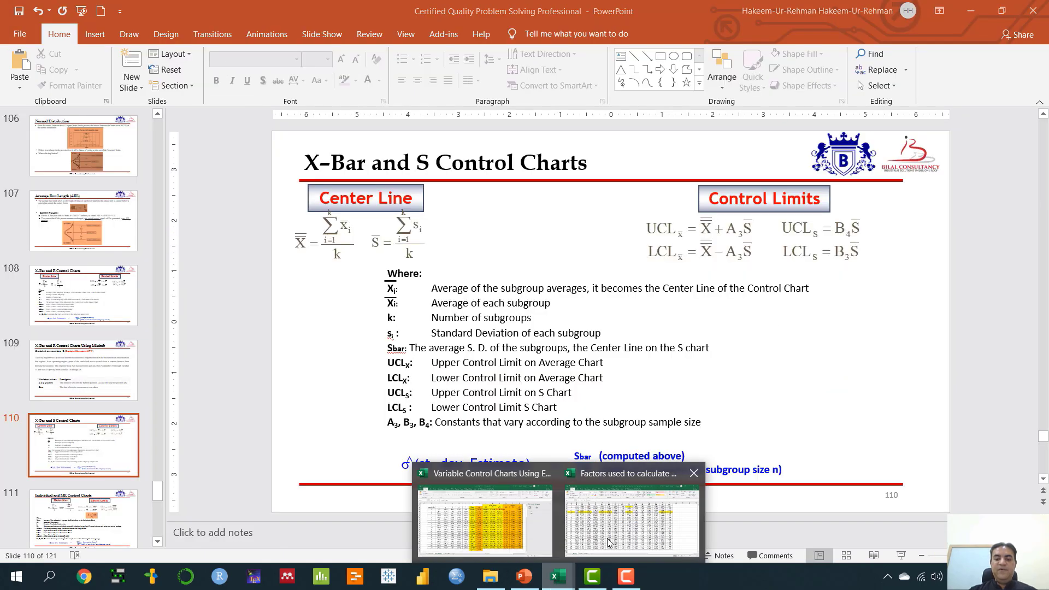
click(628, 517)
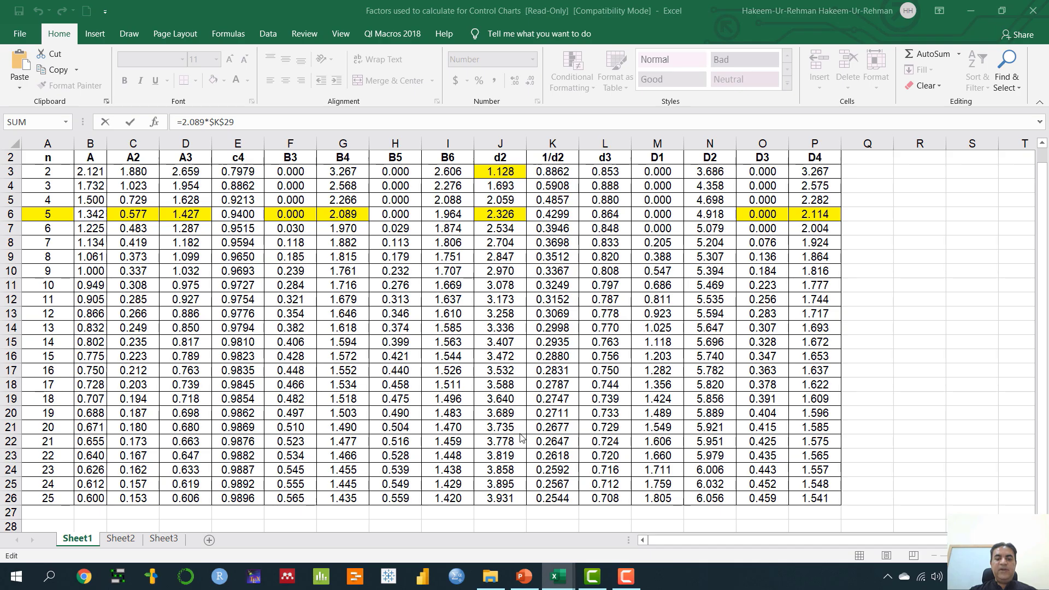
click(525, 576)
mouse_move(554, 576)
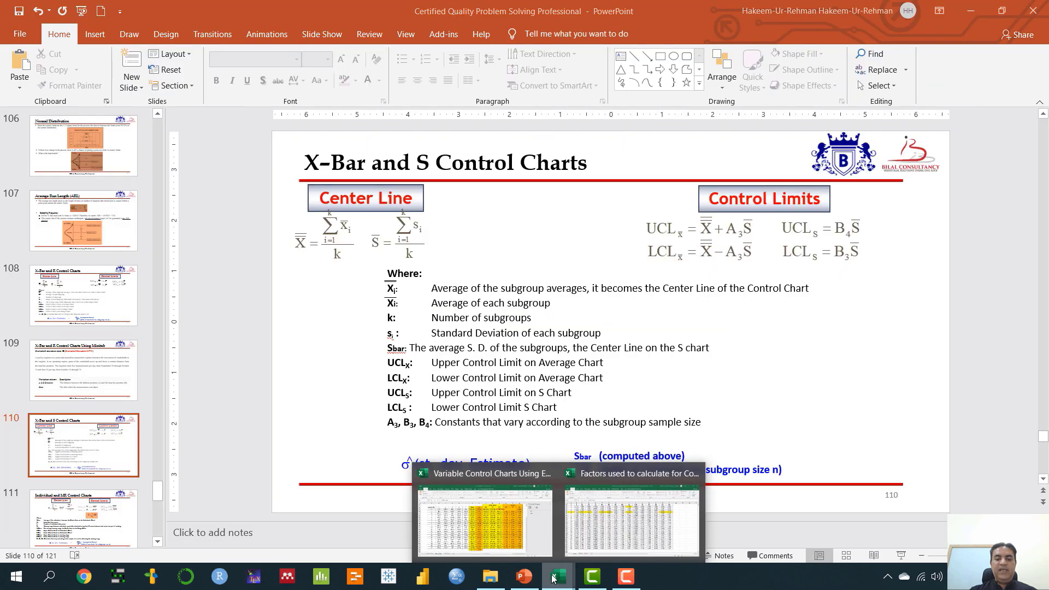
click(486, 519)
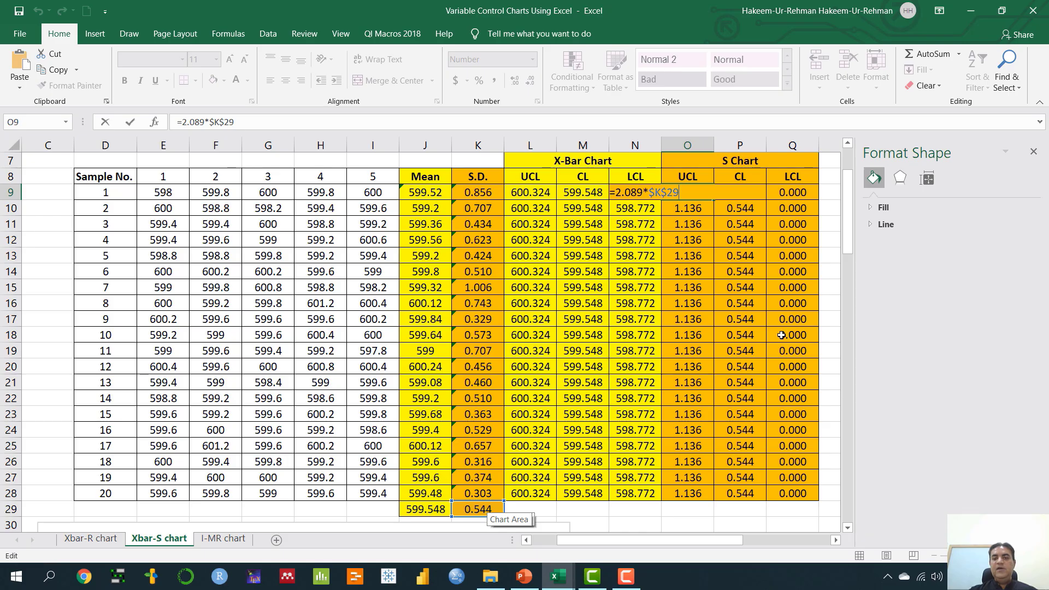
key(Return)
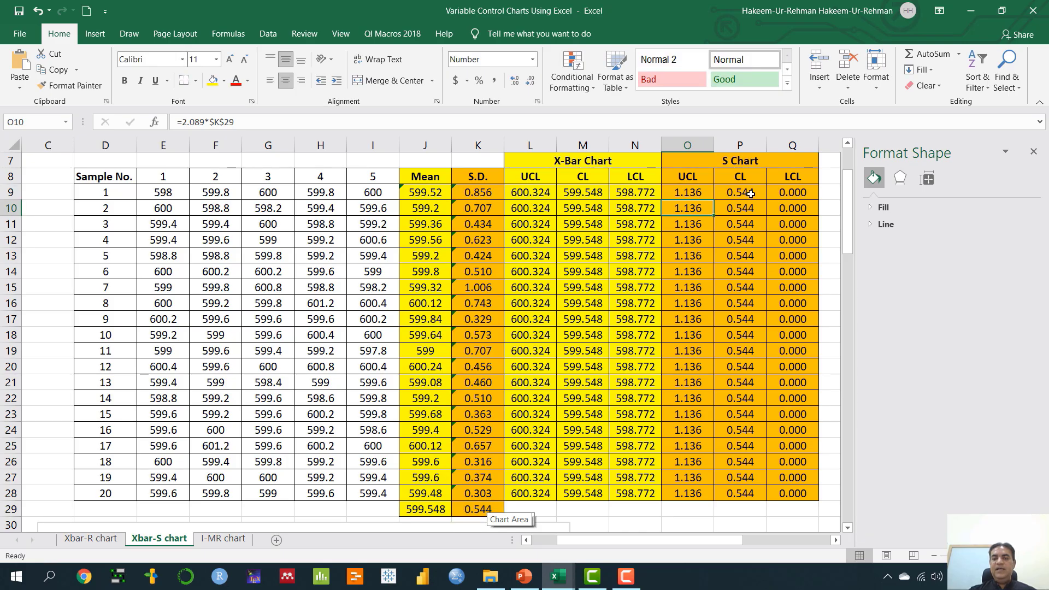
Enter =$K$29 as the S Chart center line in P9.
click(751, 193)
text(=$K$29)
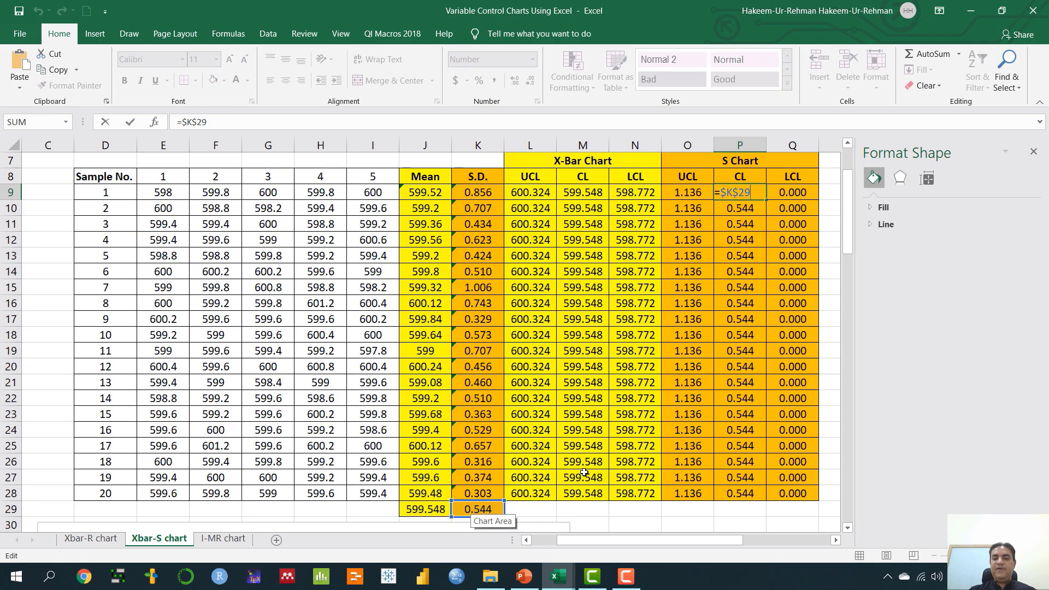
key(Return)
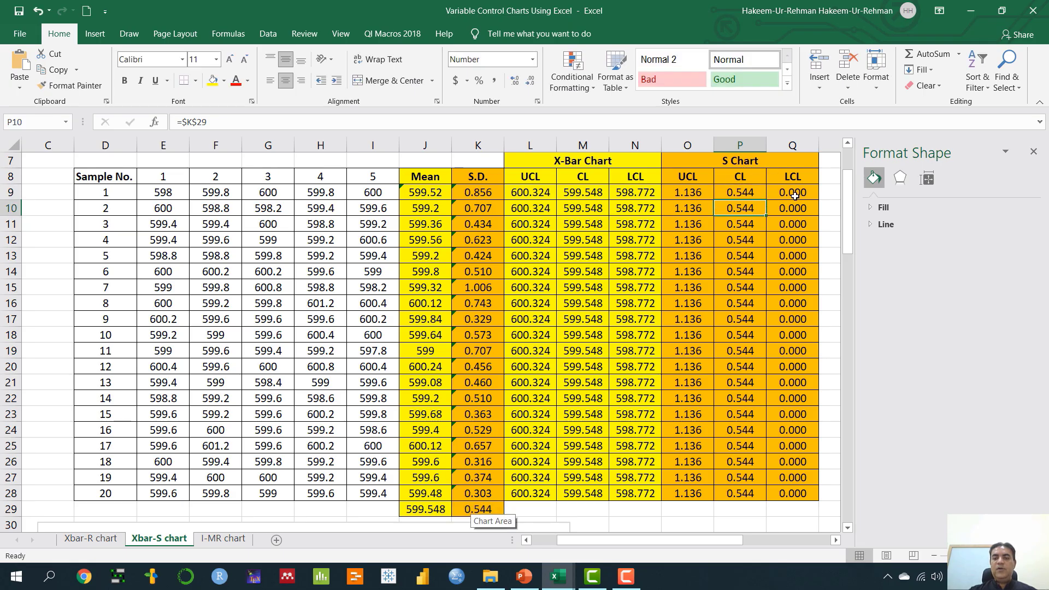
Compare the S Chart LCL formula in Q9 with the PowerPoint slide's limit formulas and the B3 factor for n = 5 in the Excel factors workbook.
click(795, 196)
click(524, 577)
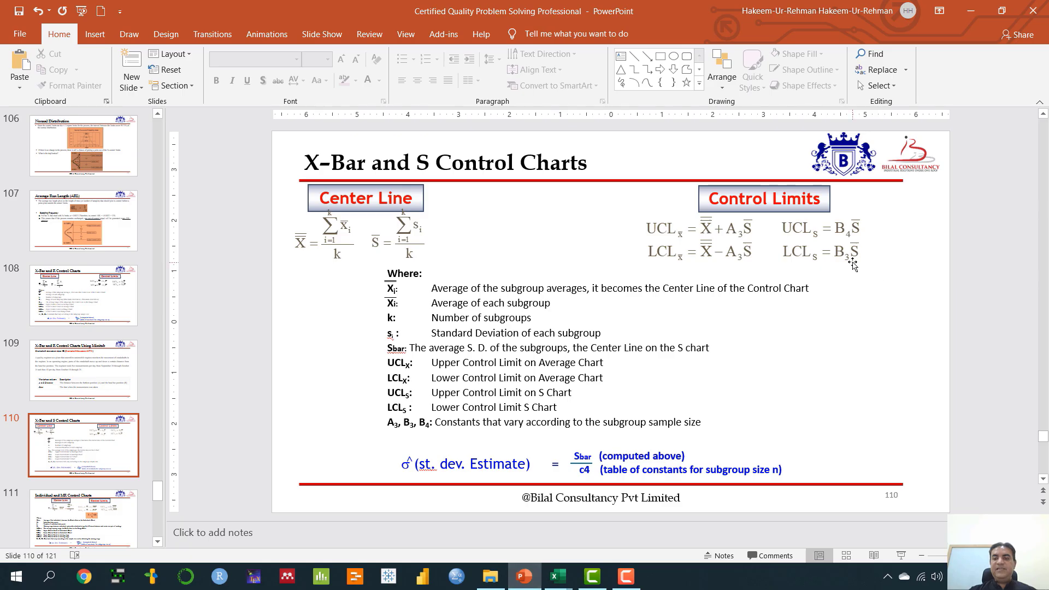
mouse_move(560, 576)
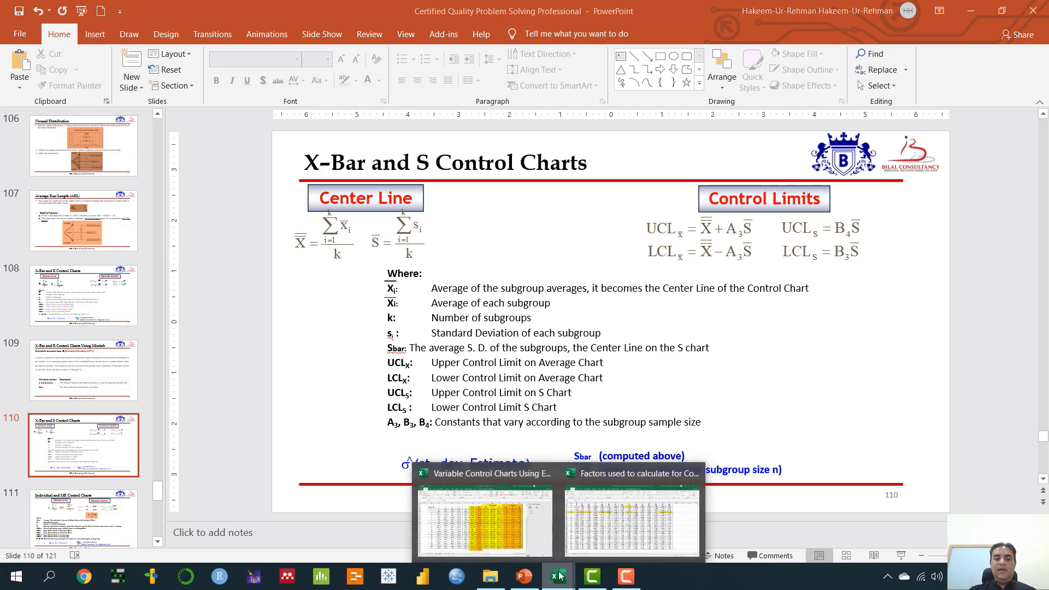
click(478, 529)
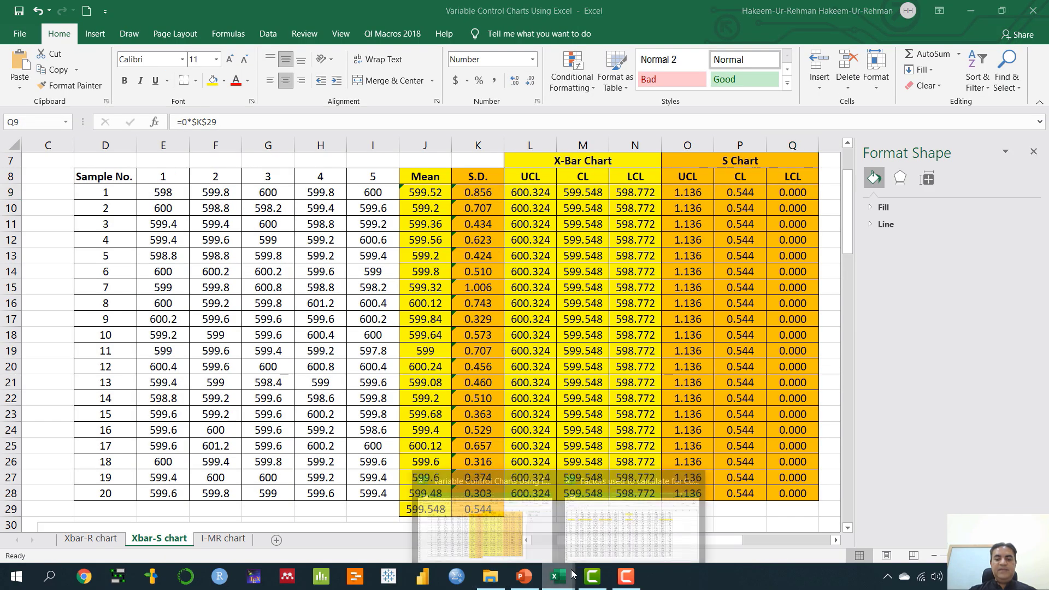
click(631, 524)
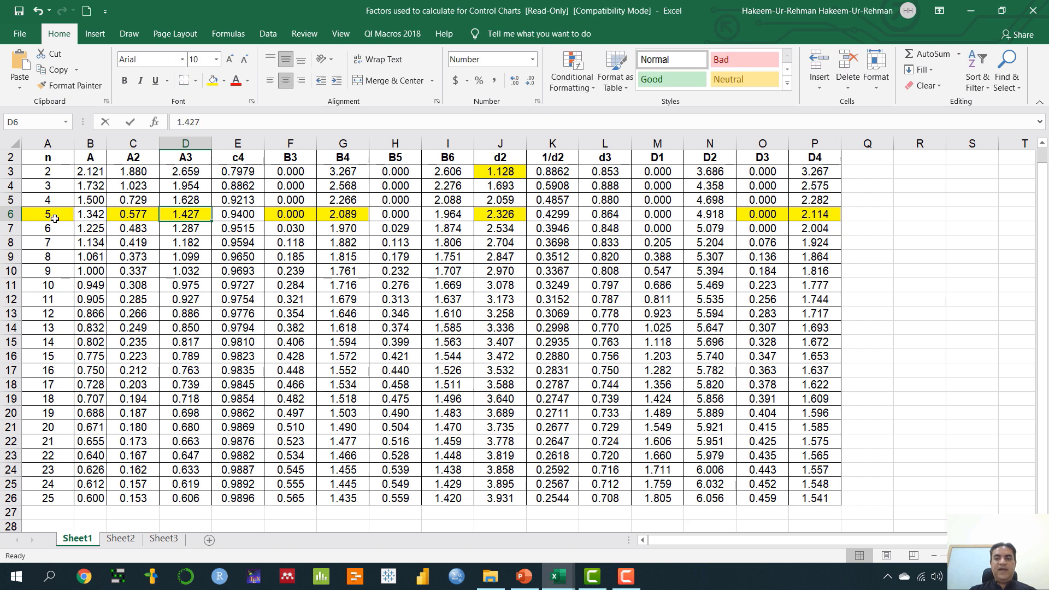
click(290, 216)
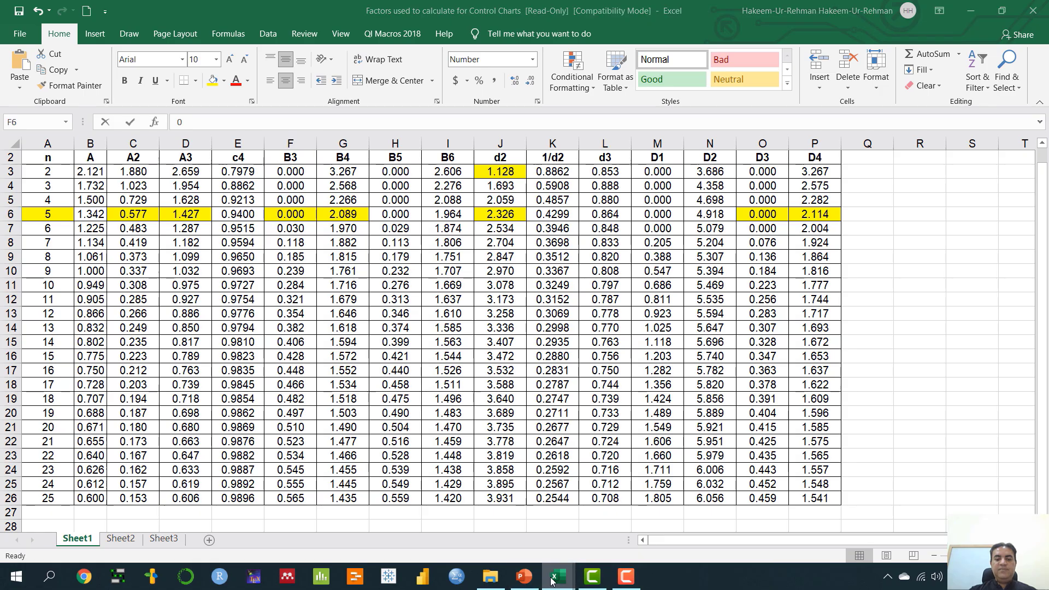
Return to the Variable Control Charts workbook and review the cell reference in the S Chart LCL formula in Q9.
mouse_move(557, 575)
click(485, 519)
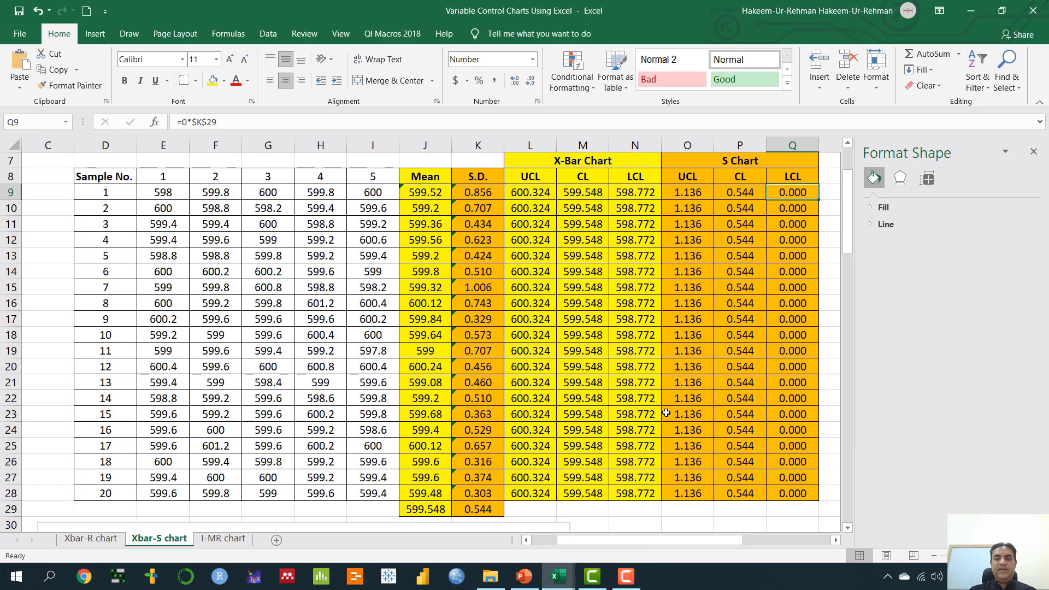
double_click(791, 192)
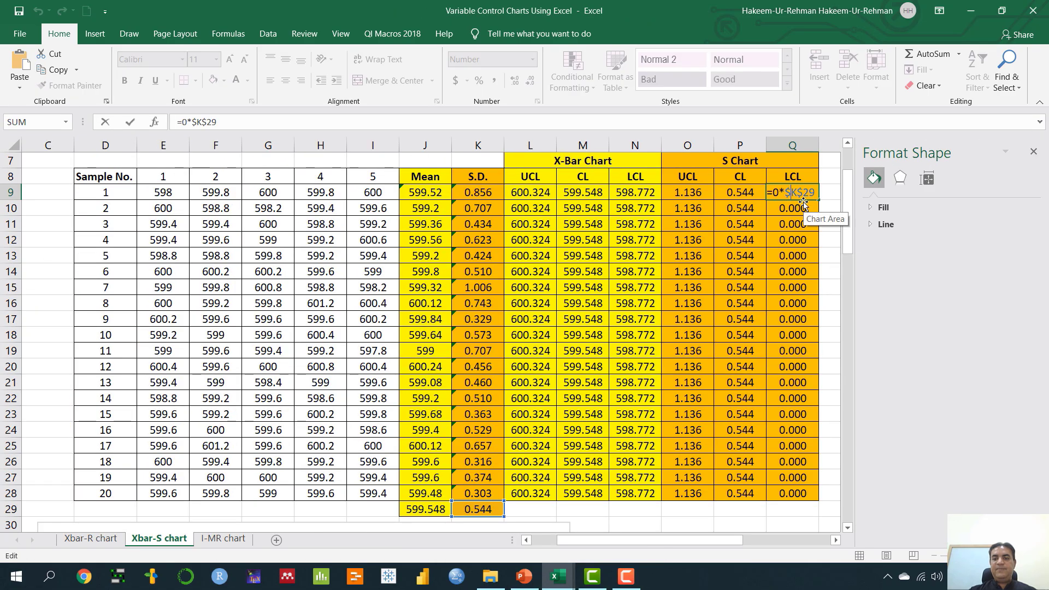
key(Return)
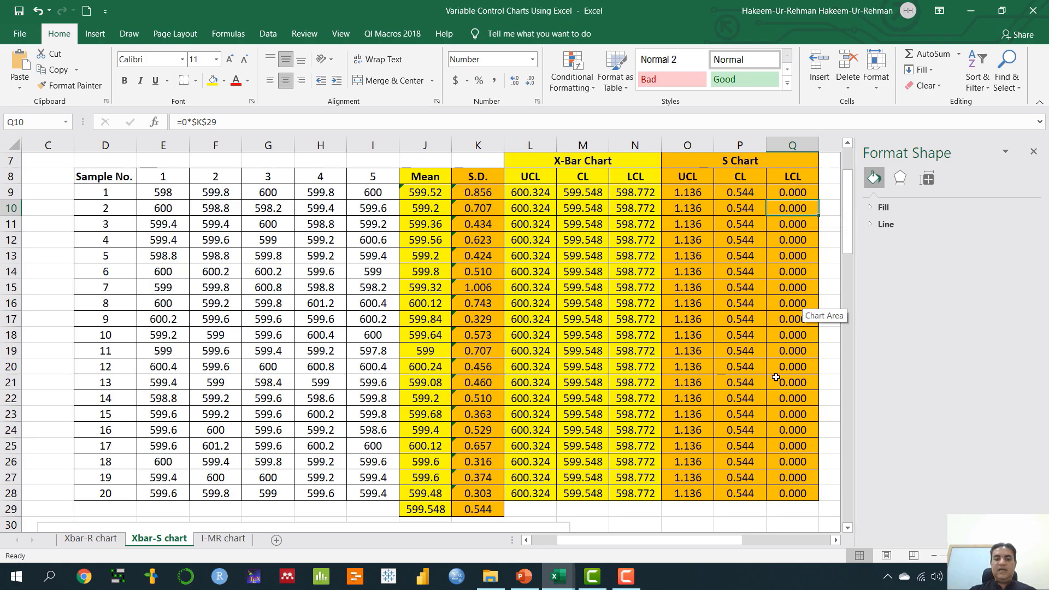
Insert a scatter chart with straight lines and markers from the Sample No., Mean and X-Bar limit columns, rows 8 to 28, and delete it.
scroll(776, 377, down, 3)
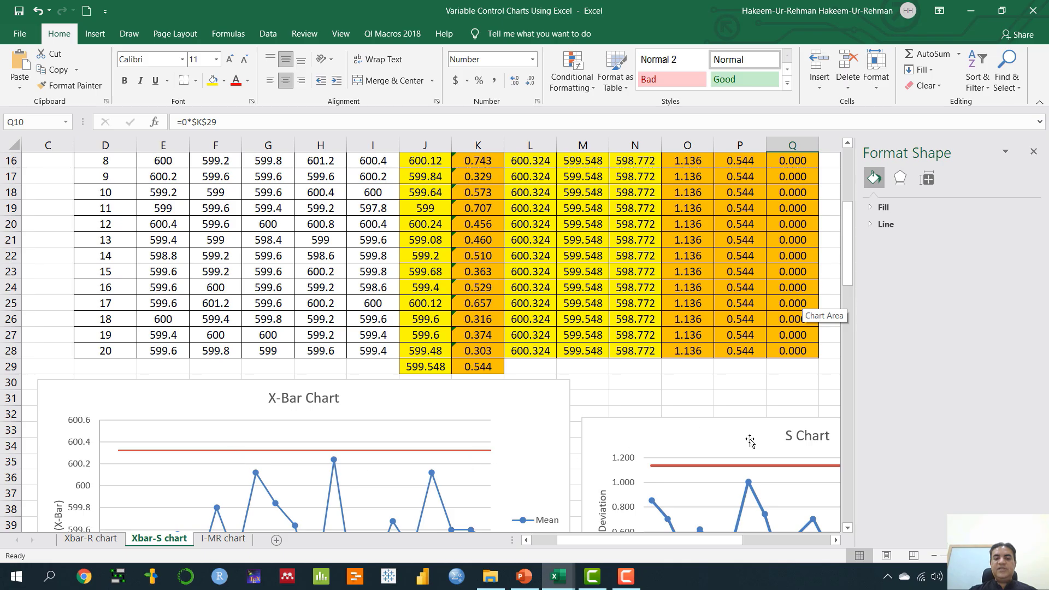
scroll(750, 441, up, 5)
scroll(559, 295, down, 1)
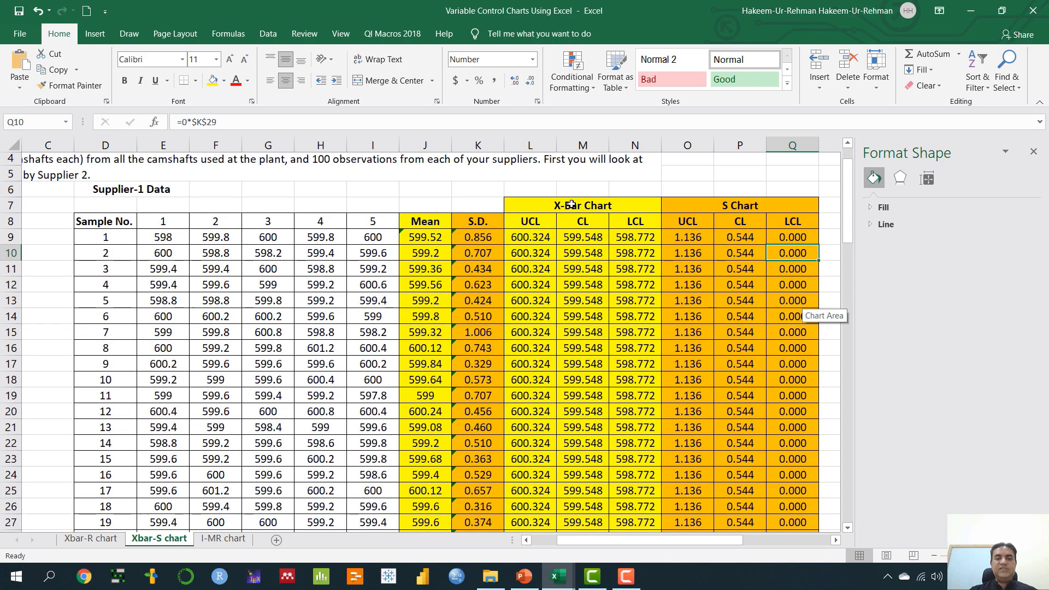
drag(105, 221, 107, 493)
drag(426, 183, 421, 492)
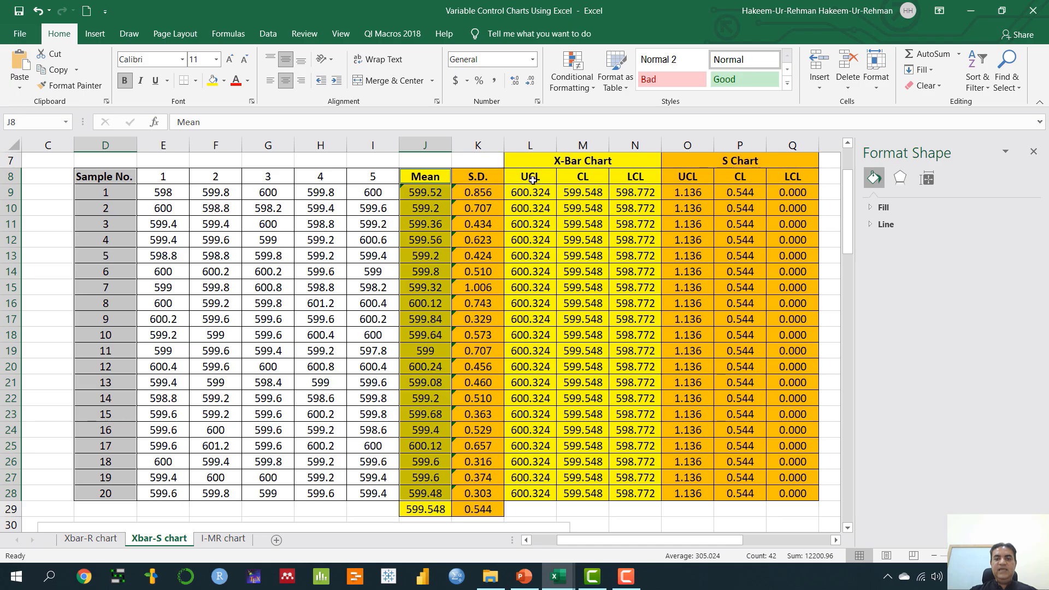
drag(531, 179, 634, 494)
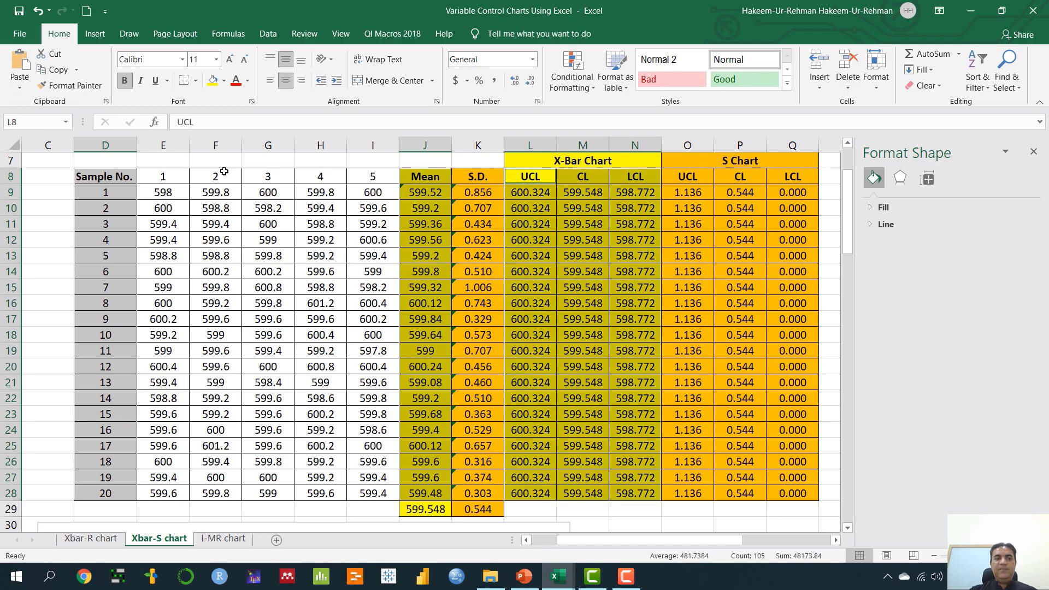
click(95, 34)
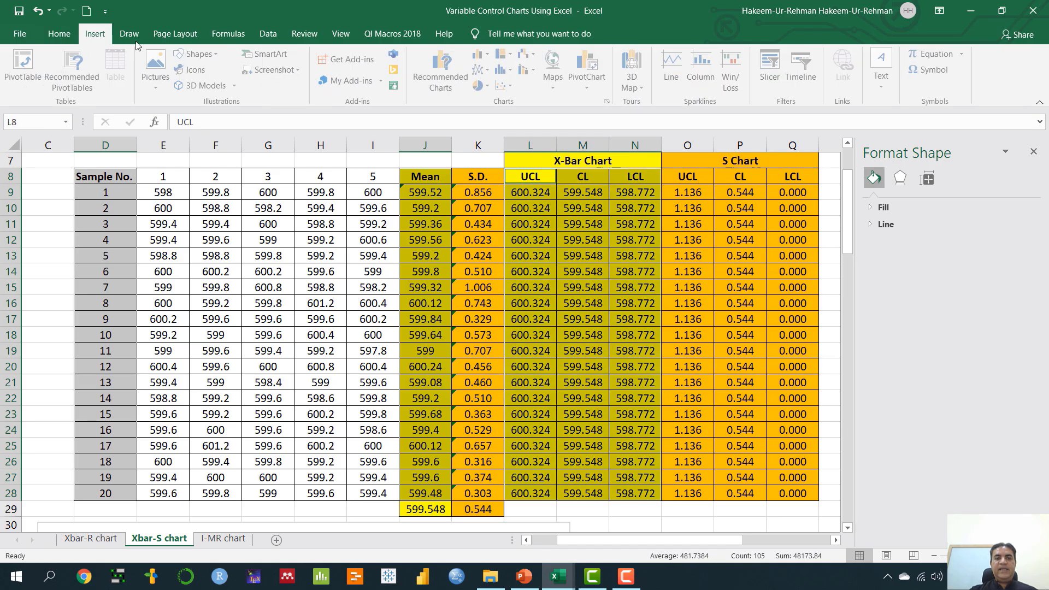
click(510, 87)
click(514, 168)
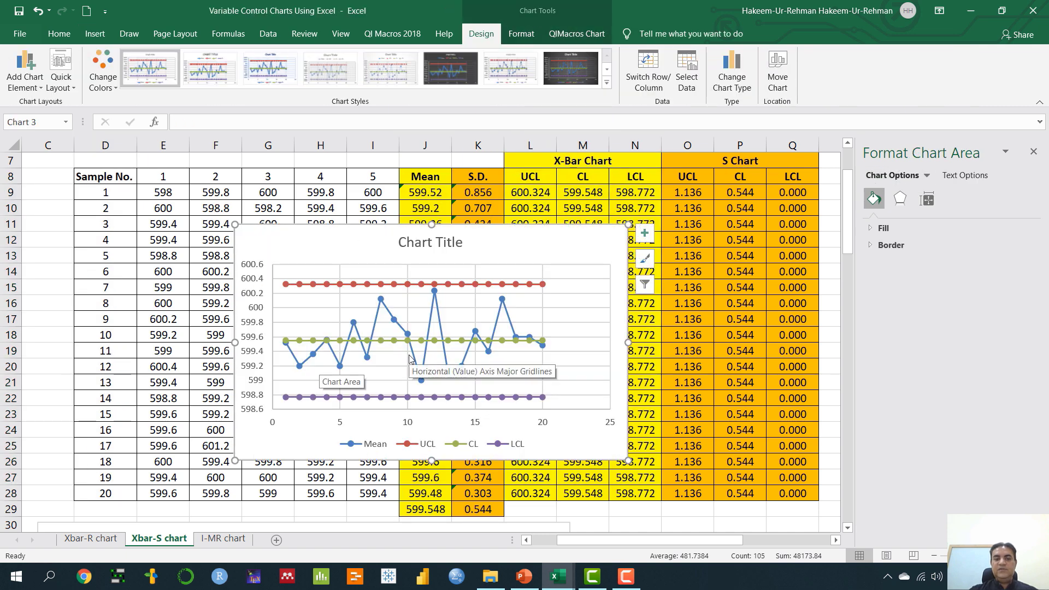
key(Delete)
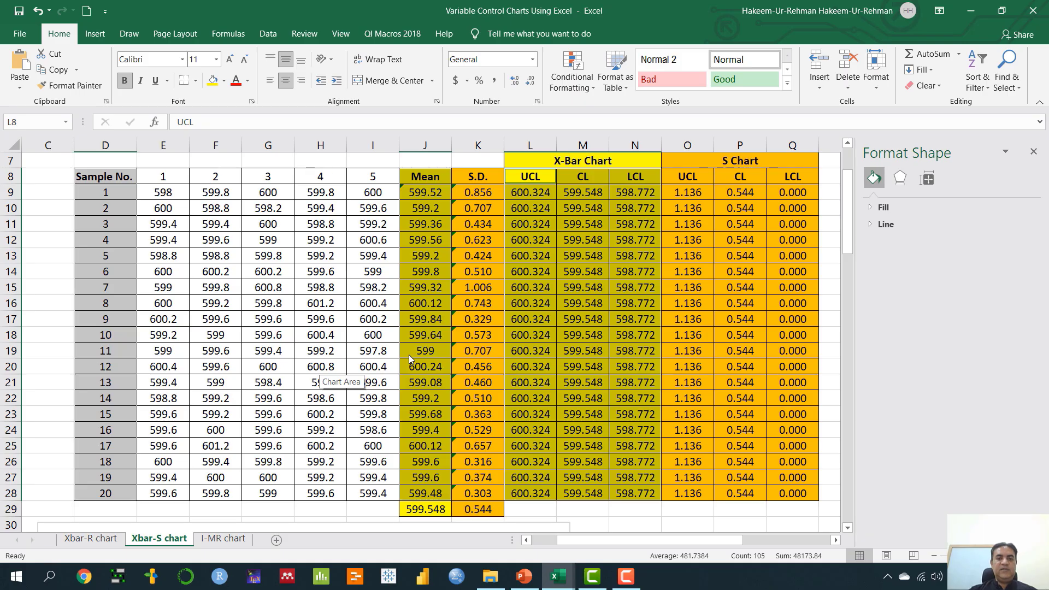
Insert a scatter chart with straight lines and markers from the Sample No., S.D. and S Chart limit columns, rows 8 to 28, and delete it.
drag(111, 177, 115, 488)
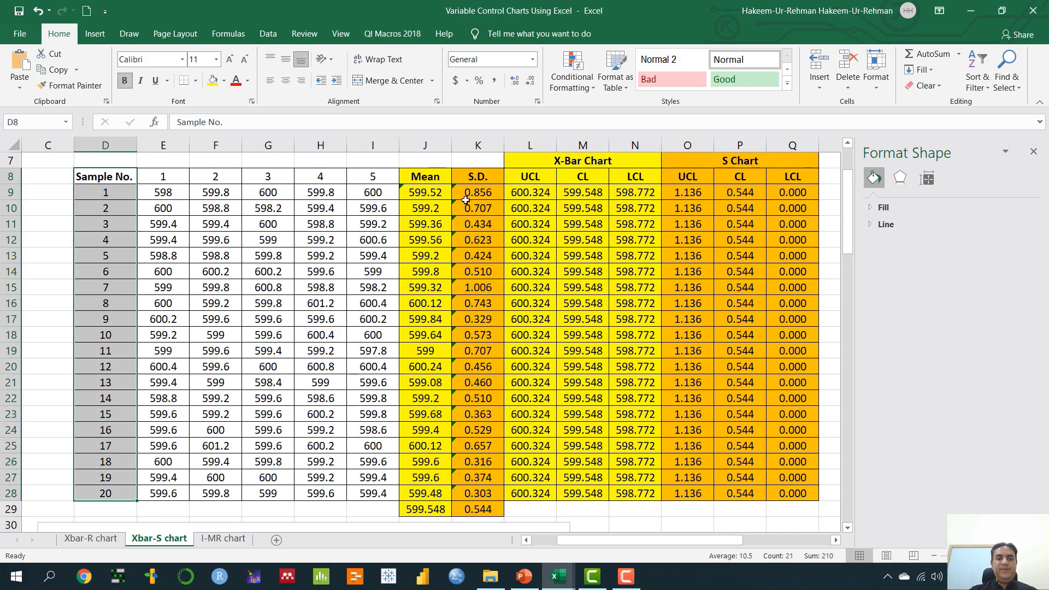
drag(477, 177, 478, 494)
drag(691, 180, 785, 487)
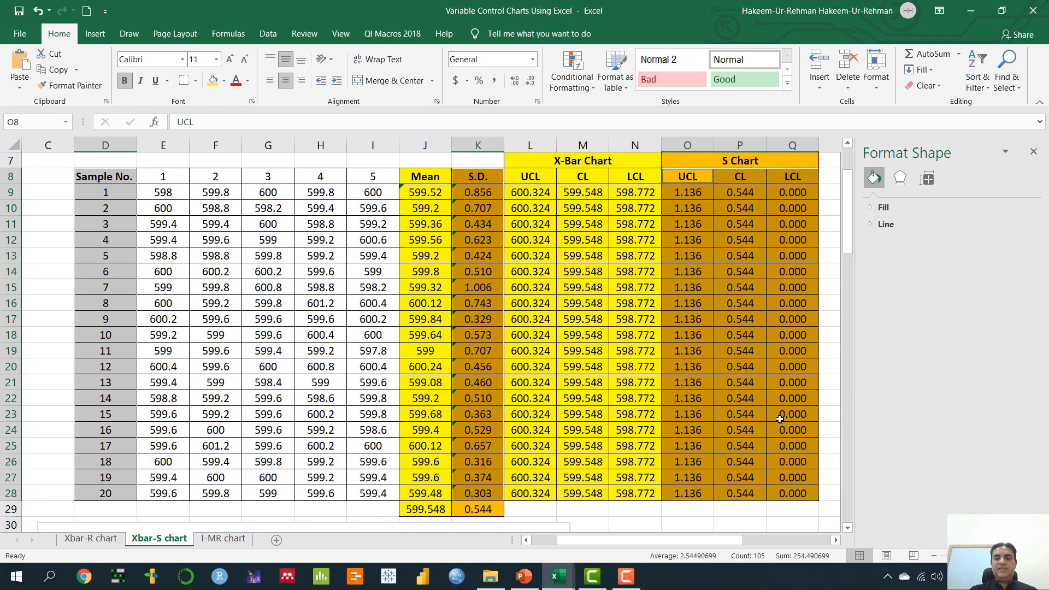
click(95, 34)
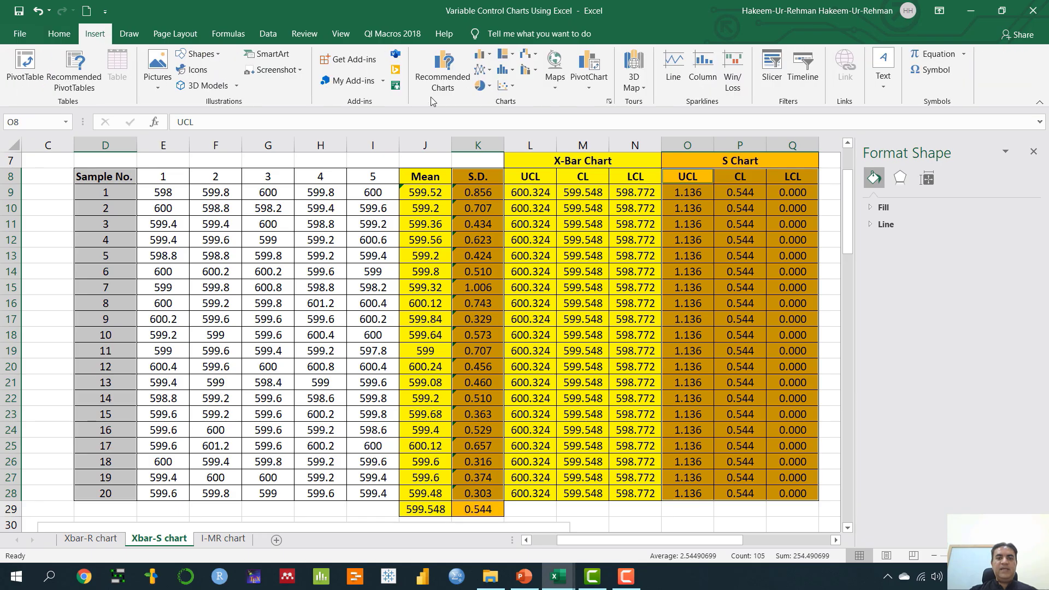
click(512, 85)
click(514, 166)
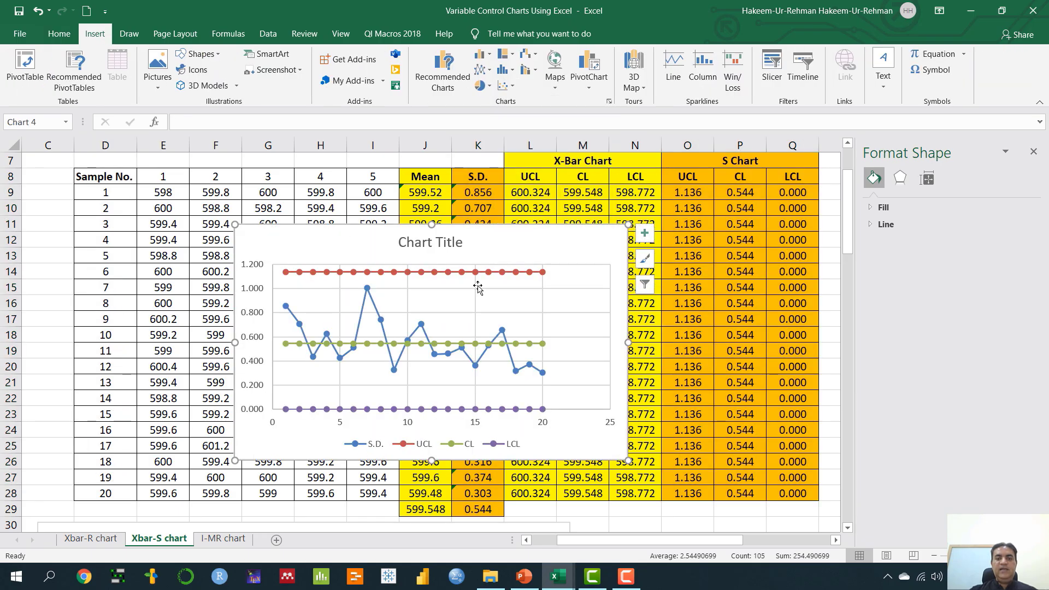
click(552, 232)
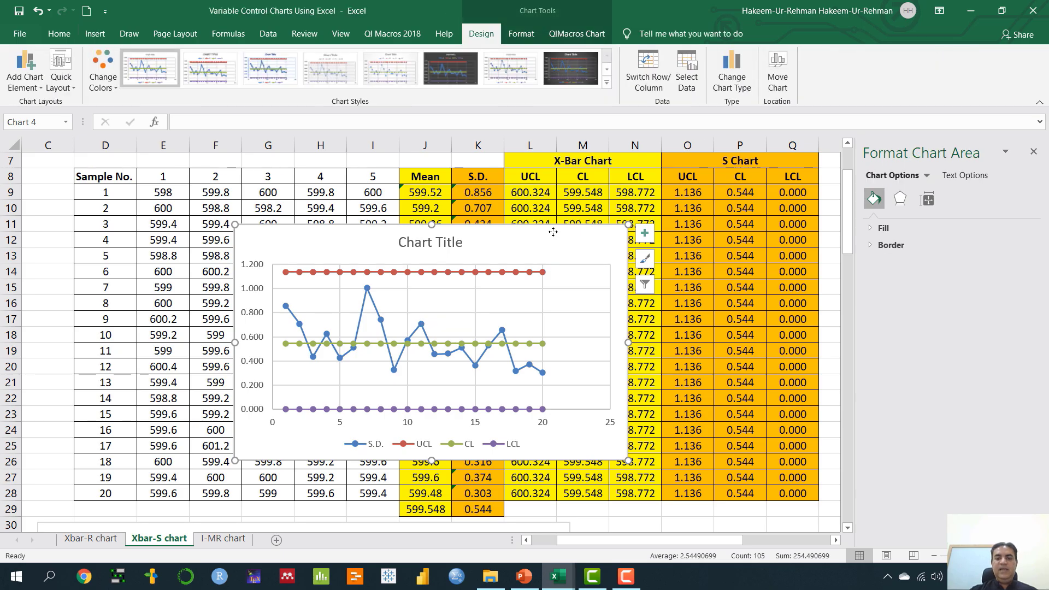
key(Delete)
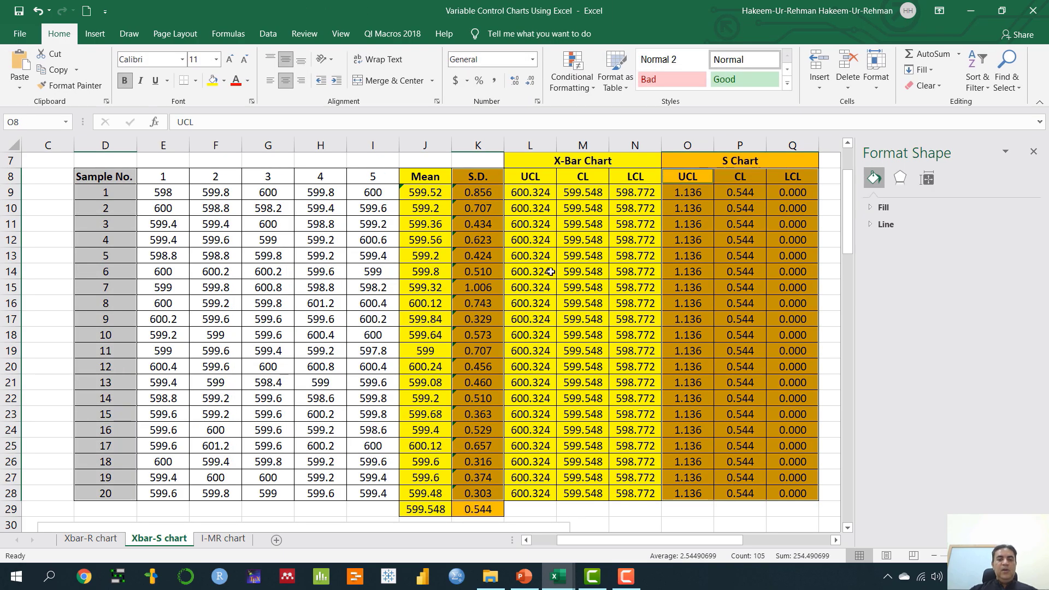
View the I-MR chart sheet, then present the Individual and MR Control Charts slide in PowerPoint and circle the X-bar center line formula.
click(222, 538)
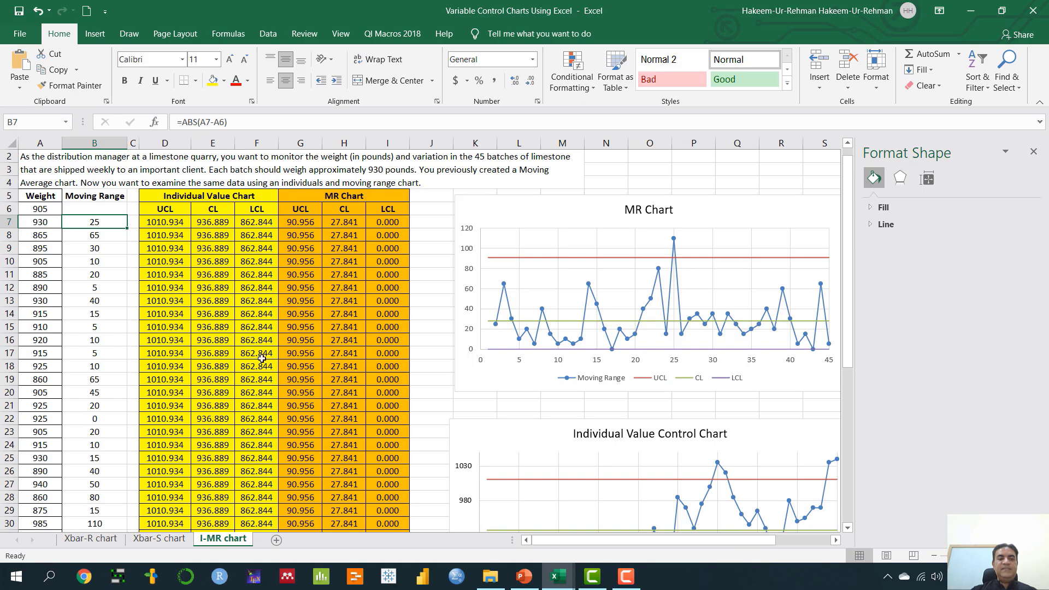
click(524, 577)
scroll(805, 396, down, 1)
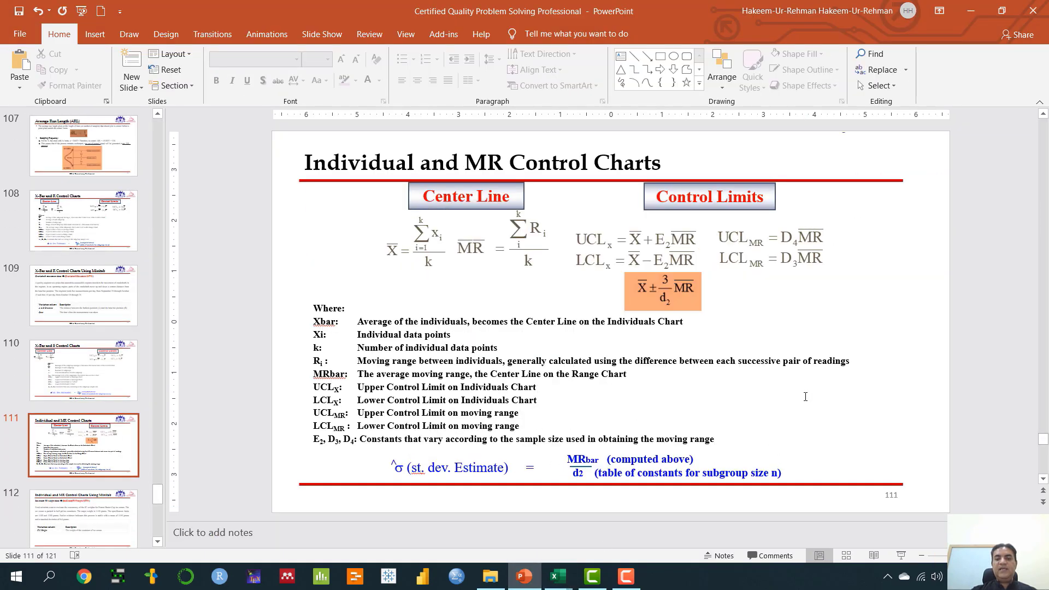
click(902, 556)
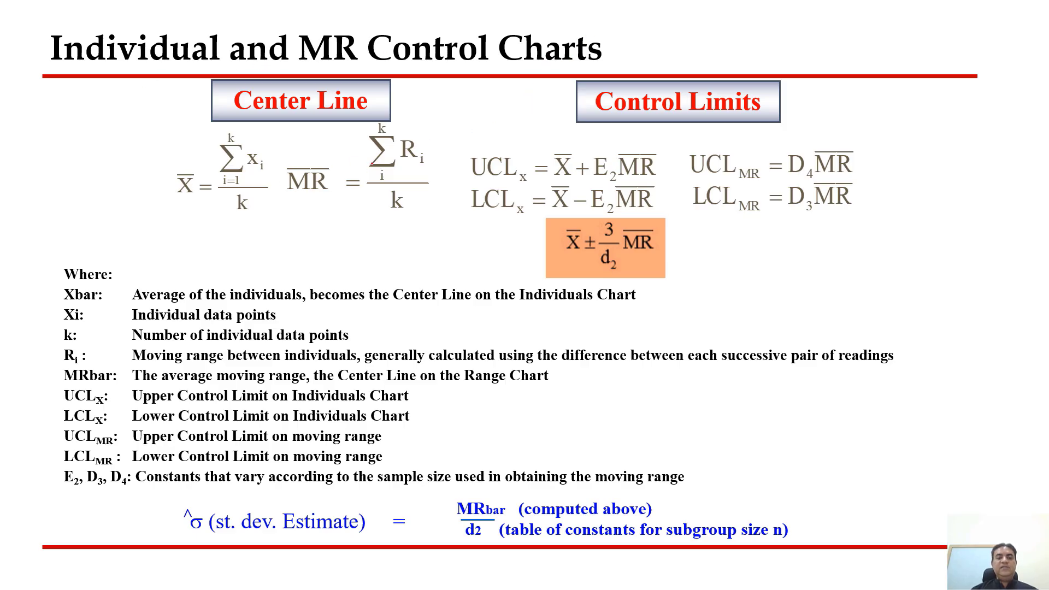
mouse_move(256, 143)
mouse_down()
mouse_move(235, 123)
mouse_move(161, 246)
mouse_move(273, 216)
mouse_move(240, 144)
mouse_up()
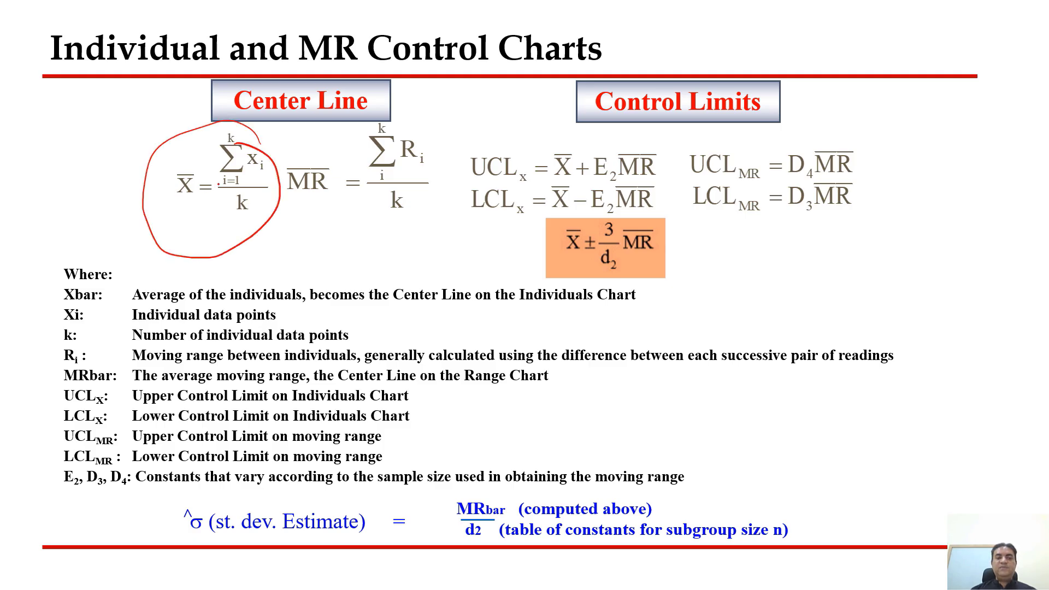
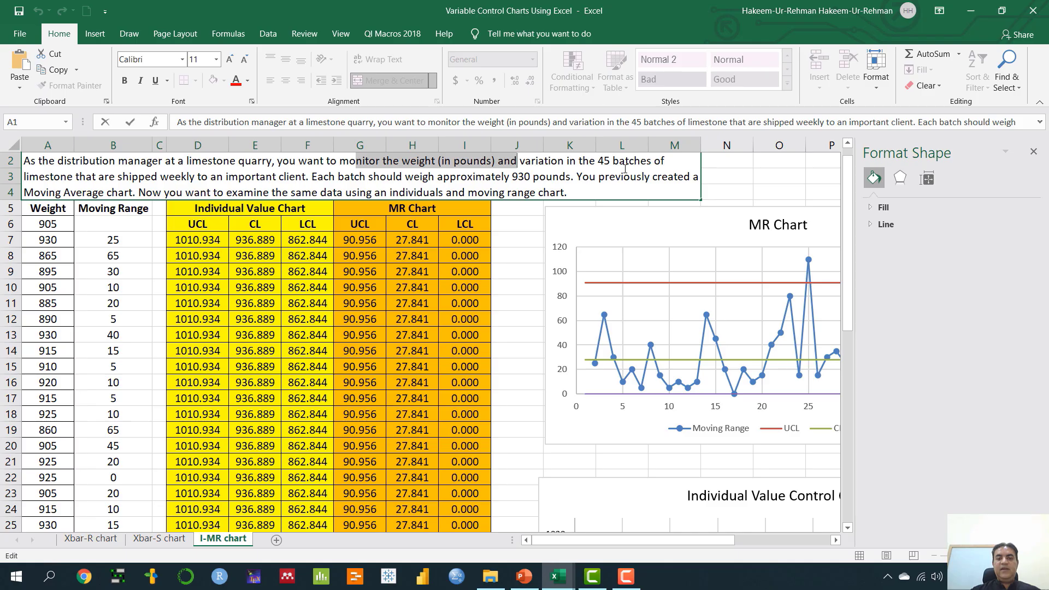
Leave the problem statement on the Excel I-MR chart sheet and look through the batch weights in column A.
click(607, 171)
click(509, 250)
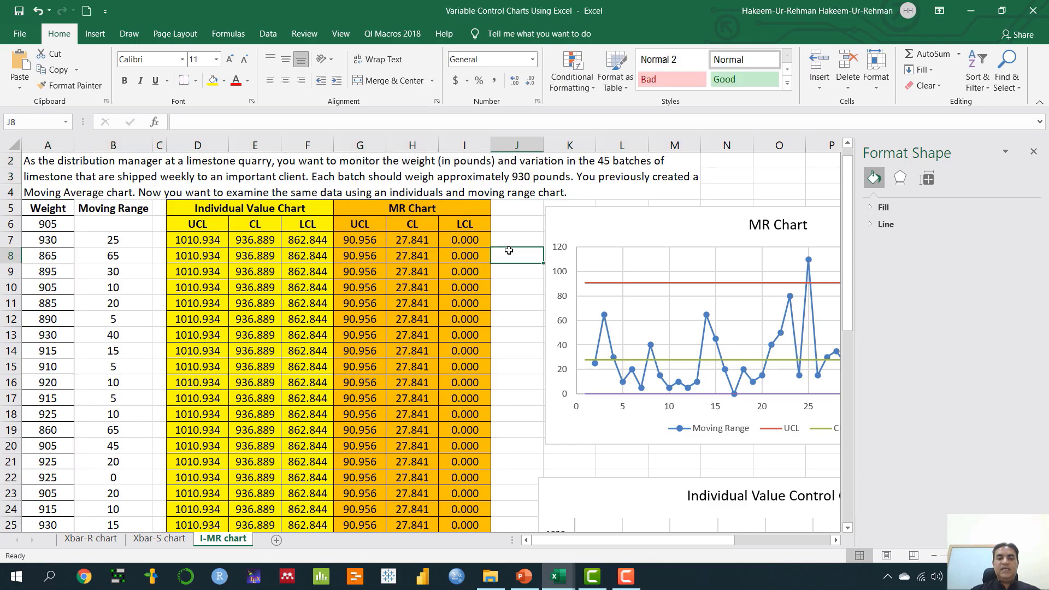
drag(43, 220, 31, 509)
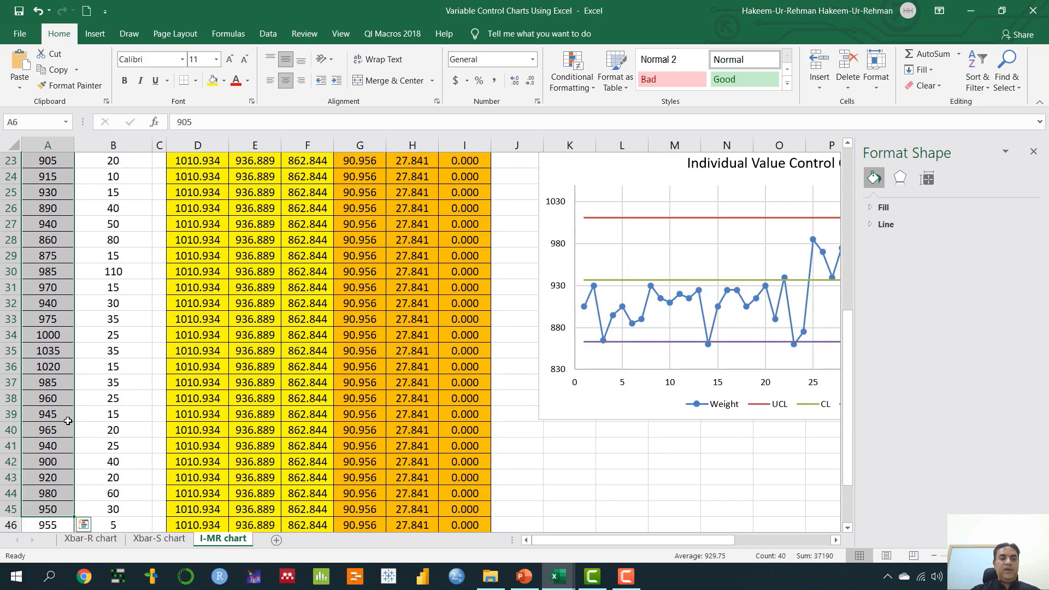
scroll(258, 253, up, 7)
Highlight the part of the problem statement saying each batch should weigh approximately 930 pounds.
click(454, 176)
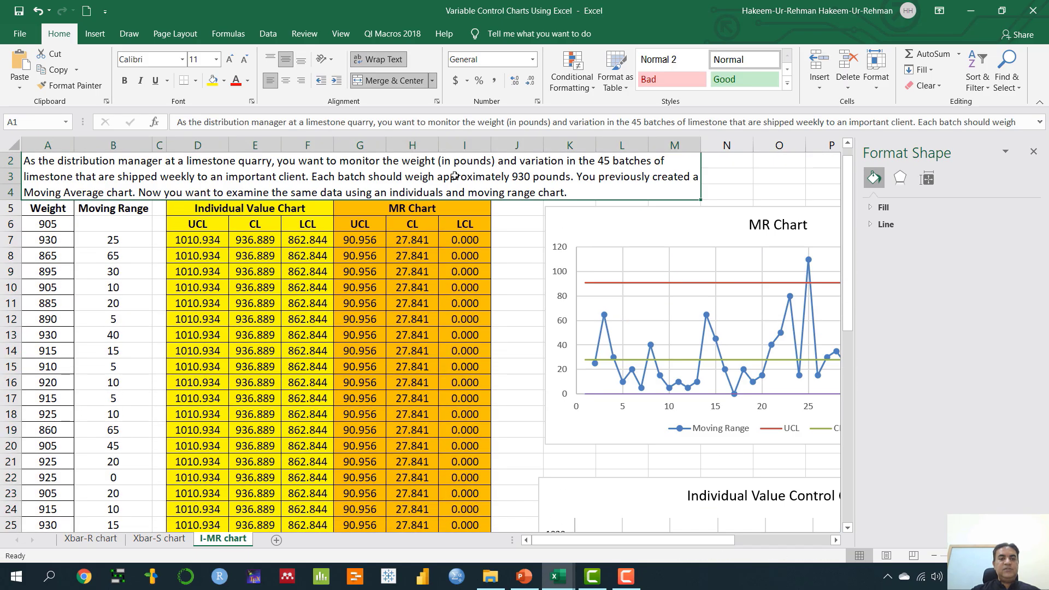
double_click(330, 176)
drag(329, 176, 571, 180)
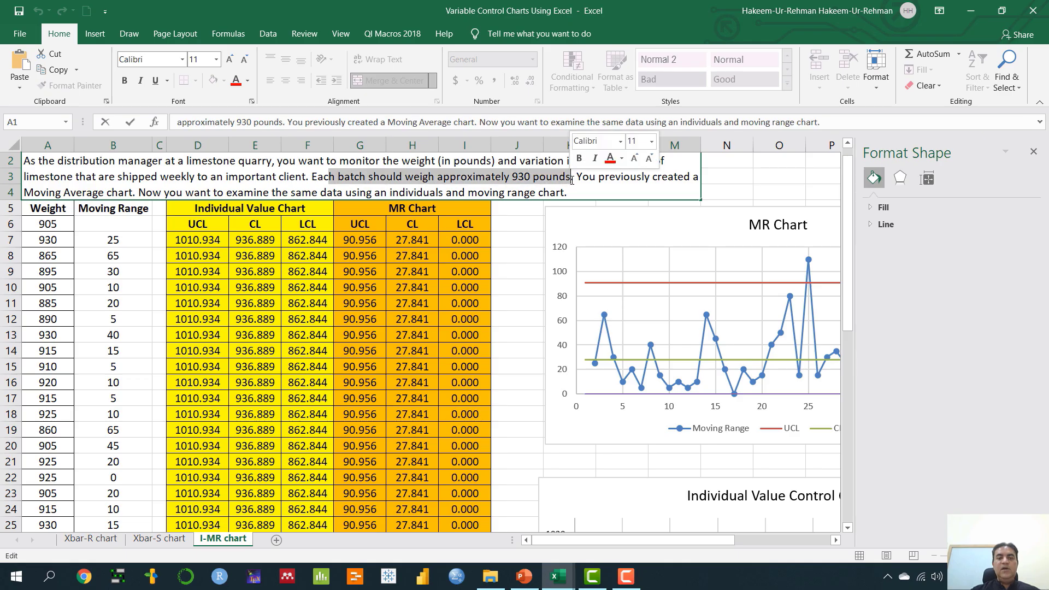
click(572, 180)
Examine the individual batch weights in the Weight column from A6 down to the end of the data.
click(46, 223)
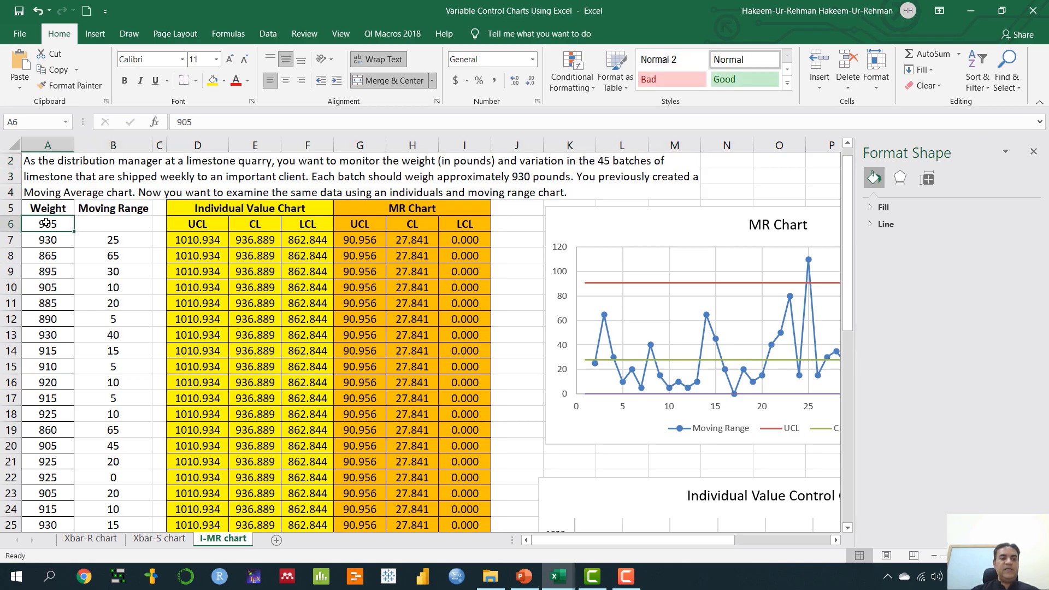
drag(46, 222, 42, 304)
scroll(42, 304, down, 6)
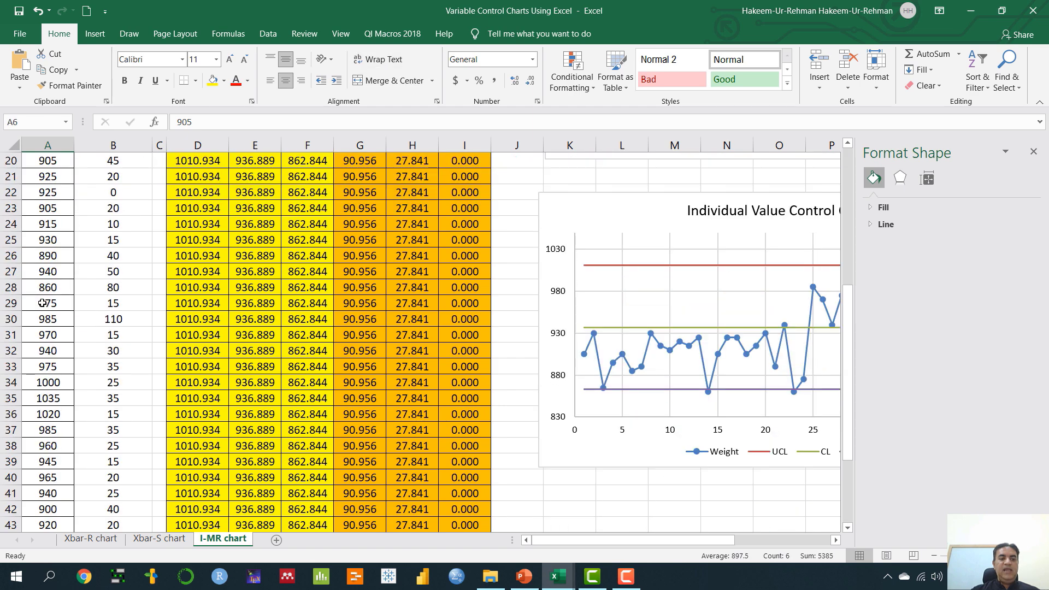
scroll(42, 303, down, 5)
scroll(63, 335, up, 11)
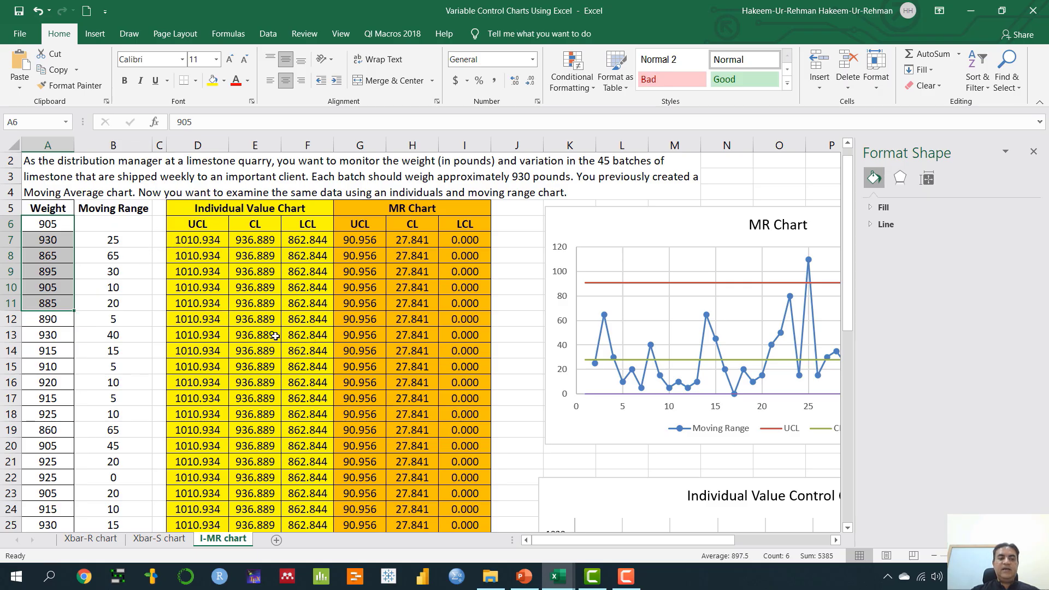
click(48, 224)
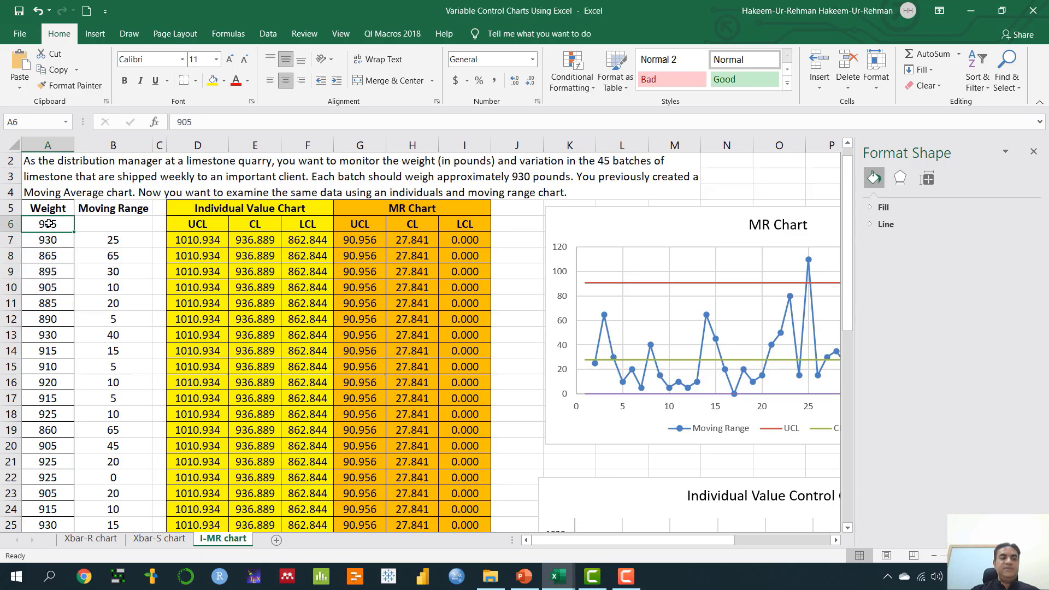
drag(48, 224, 47, 523)
scroll(44, 267, down, 7)
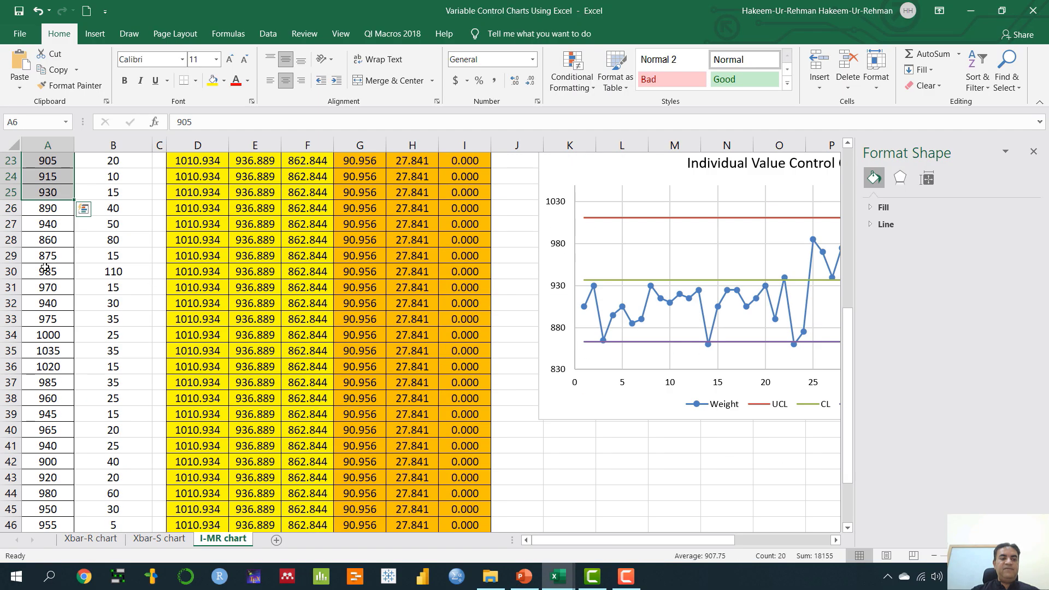
Check the average weight formula in A51, compare it with the Individual and MR Control Charts slide in PowerPoint, and return to Excel.
scroll(45, 268, down, 6)
click(50, 319)
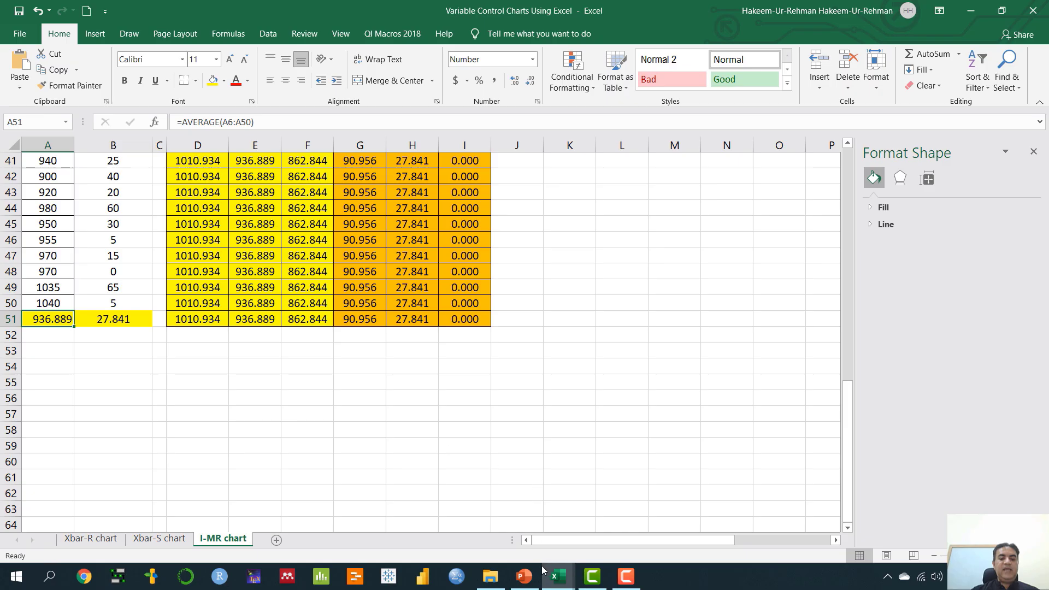
click(525, 575)
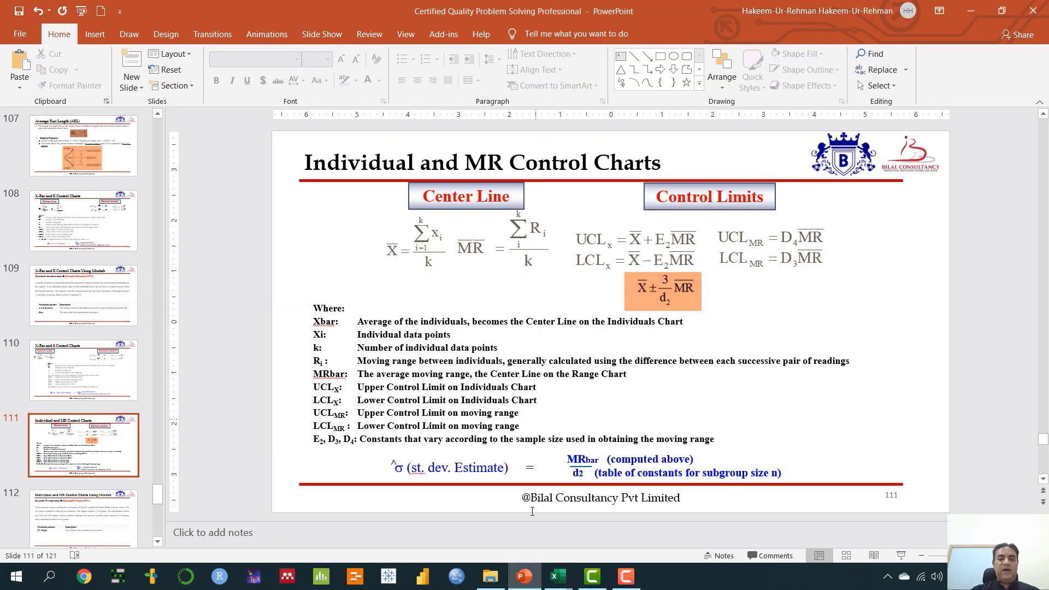
click(524, 575)
scroll(134, 355, up, 13)
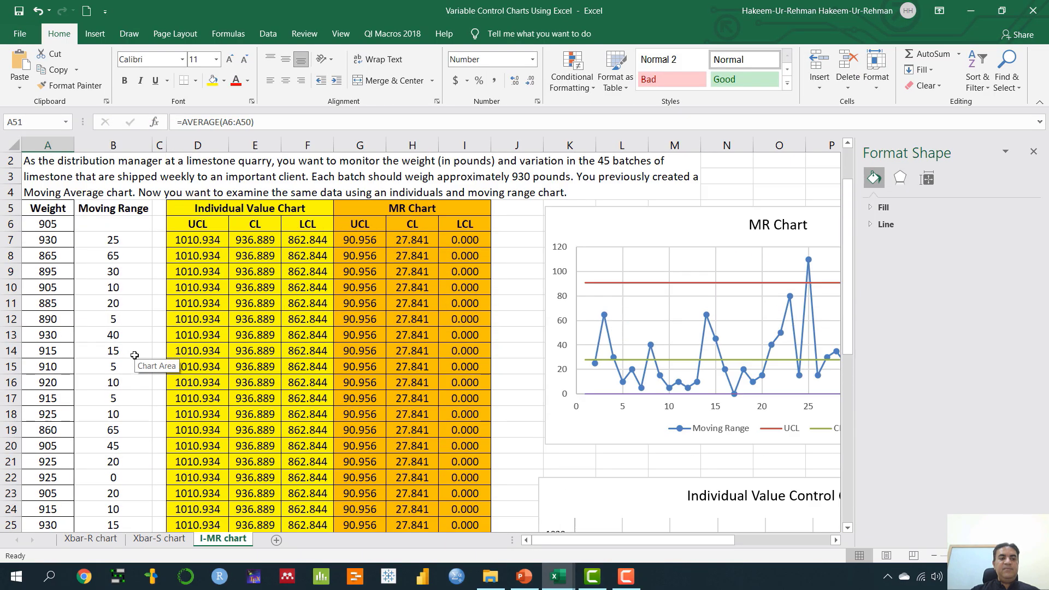
Review the absolute-difference formula in the first Moving Range cell, B7, and fill it down to B14.
click(112, 224)
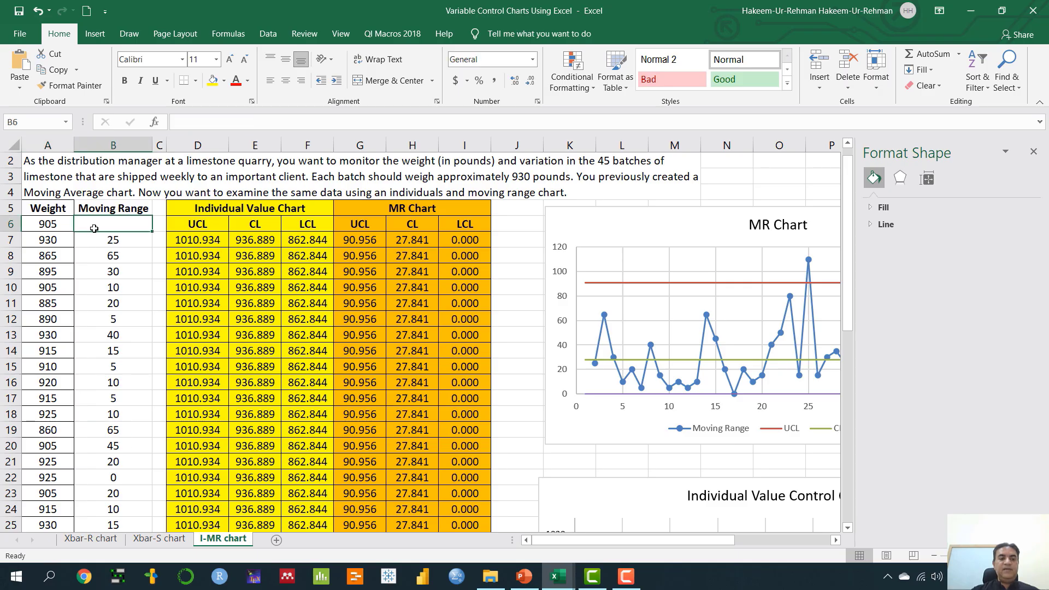
double_click(113, 240)
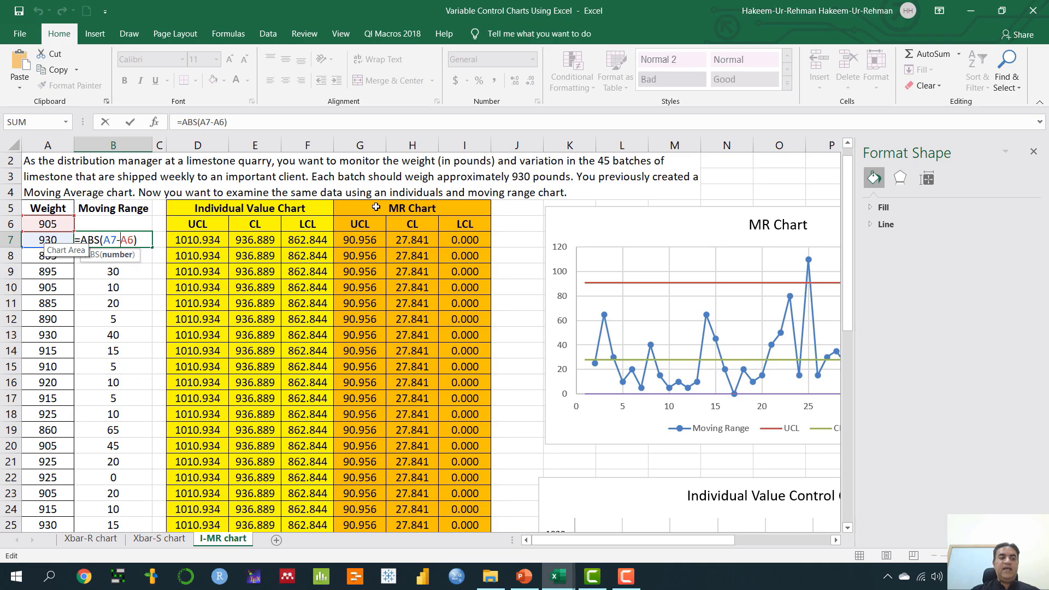
key(Return)
click(131, 240)
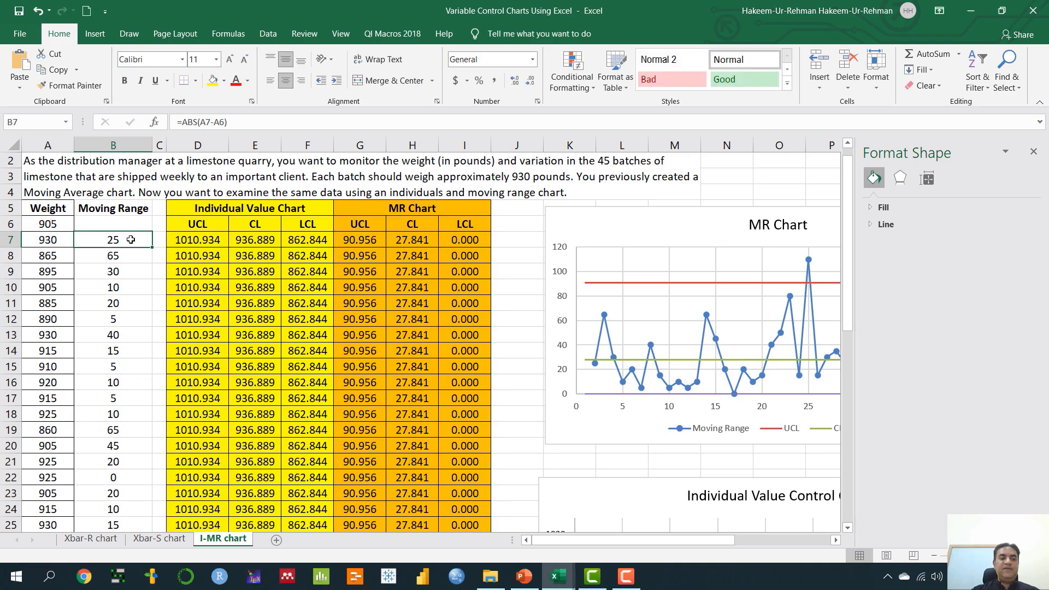
drag(140, 248, 148, 360)
Inspect the average moving range formula in B51 and the Moving Range values it covers.
scroll(143, 344, down, 15)
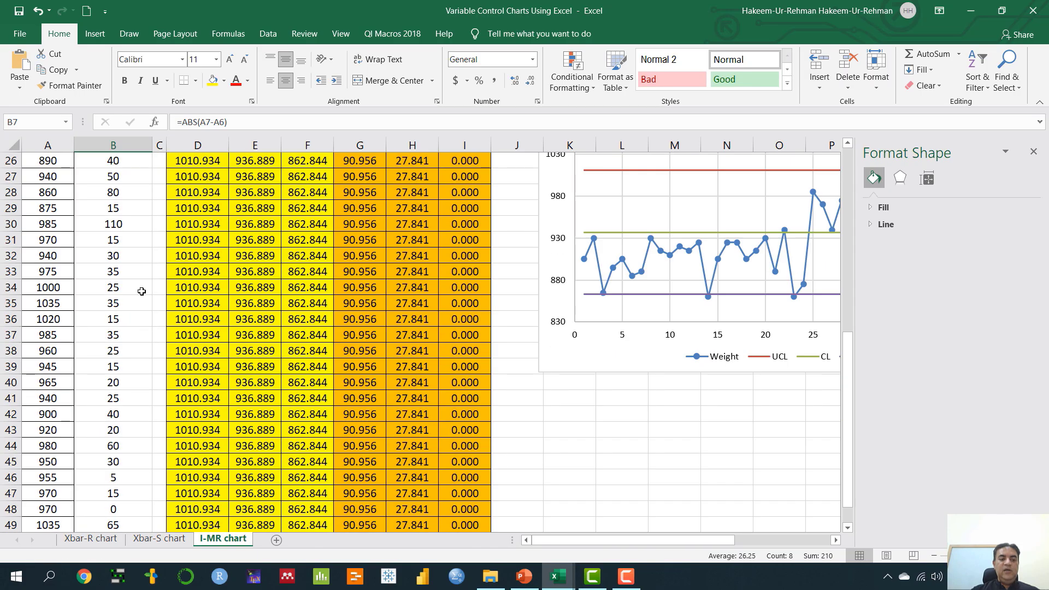
scroll(113, 215, up, 2)
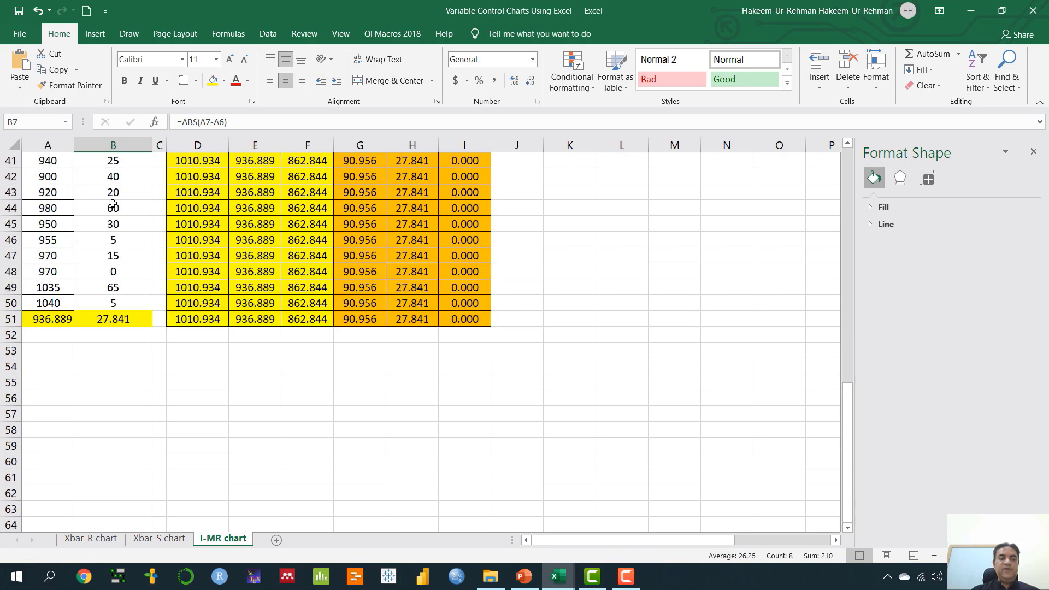
click(115, 322)
scroll(113, 246, up, 11)
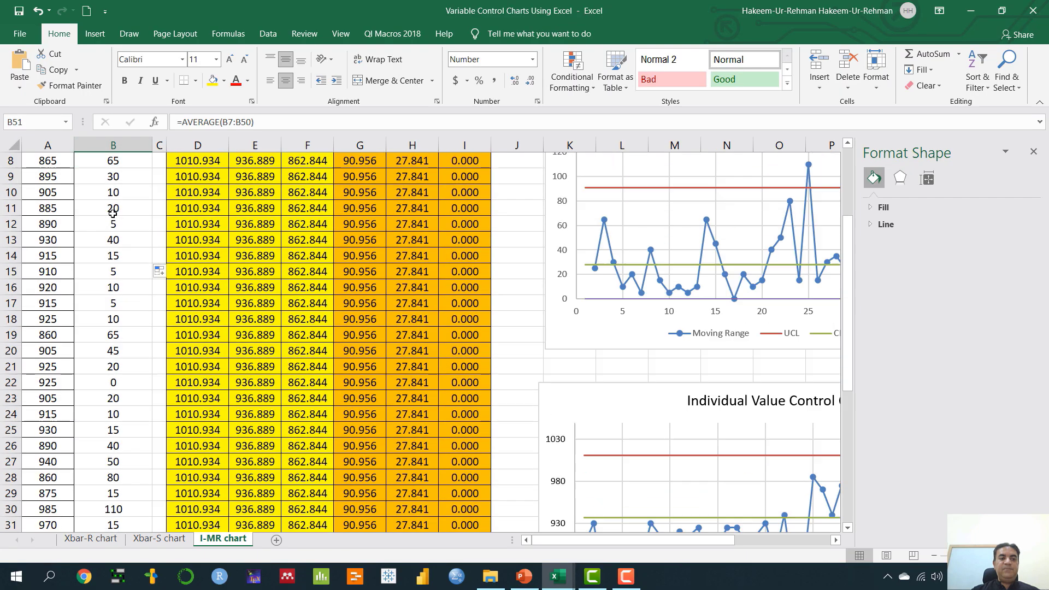
scroll(113, 215, down, 15)
scroll(113, 211, up, 4)
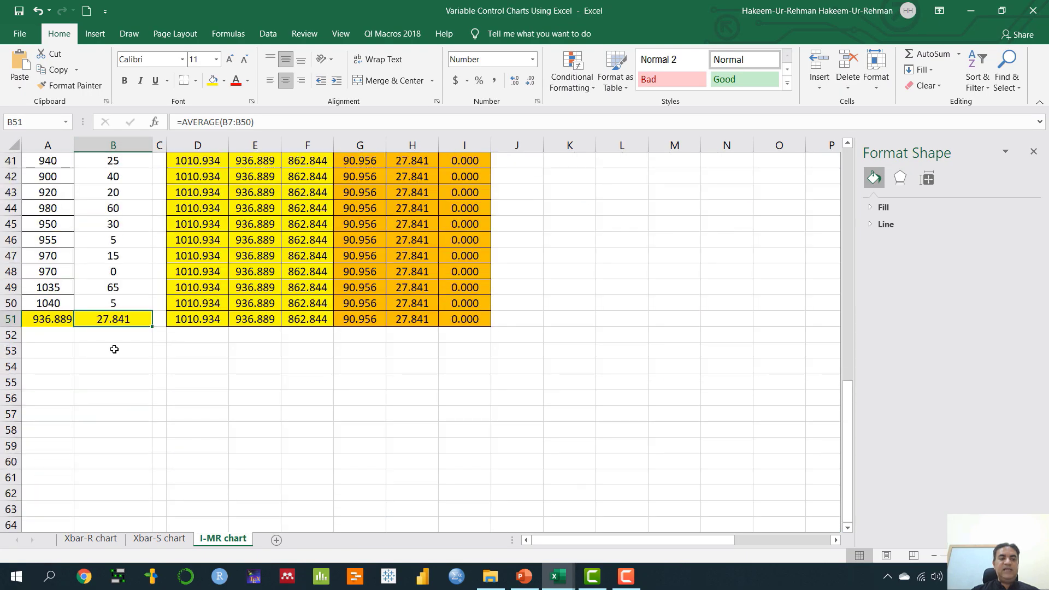
double_click(117, 324)
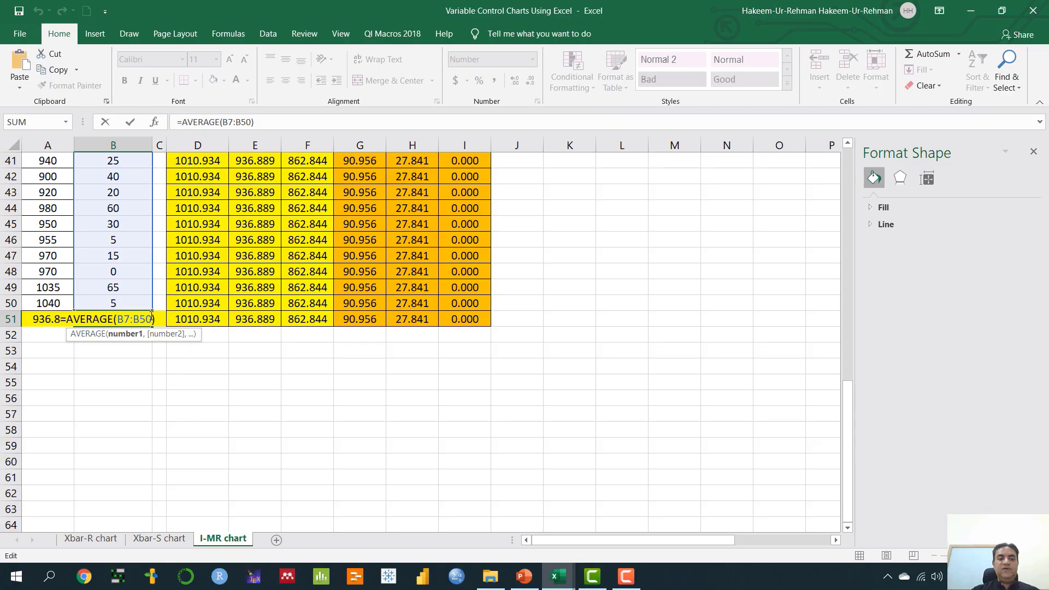
key(Return)
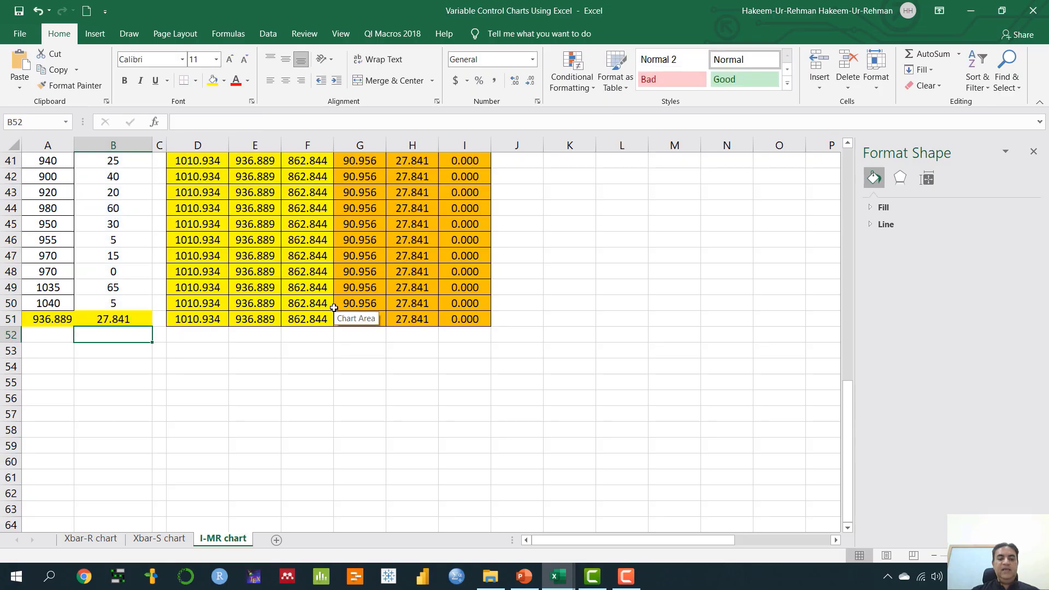
View the control limit formulas on the PowerPoint slide and return to the first rows of the Excel I-MR chart sheet.
click(523, 576)
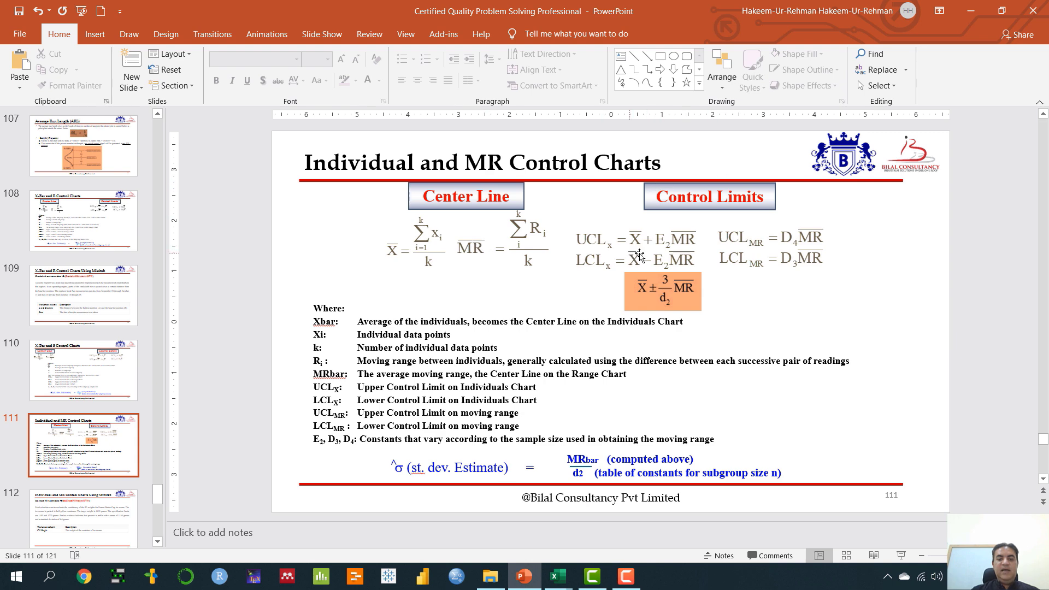
mouse_move(558, 576)
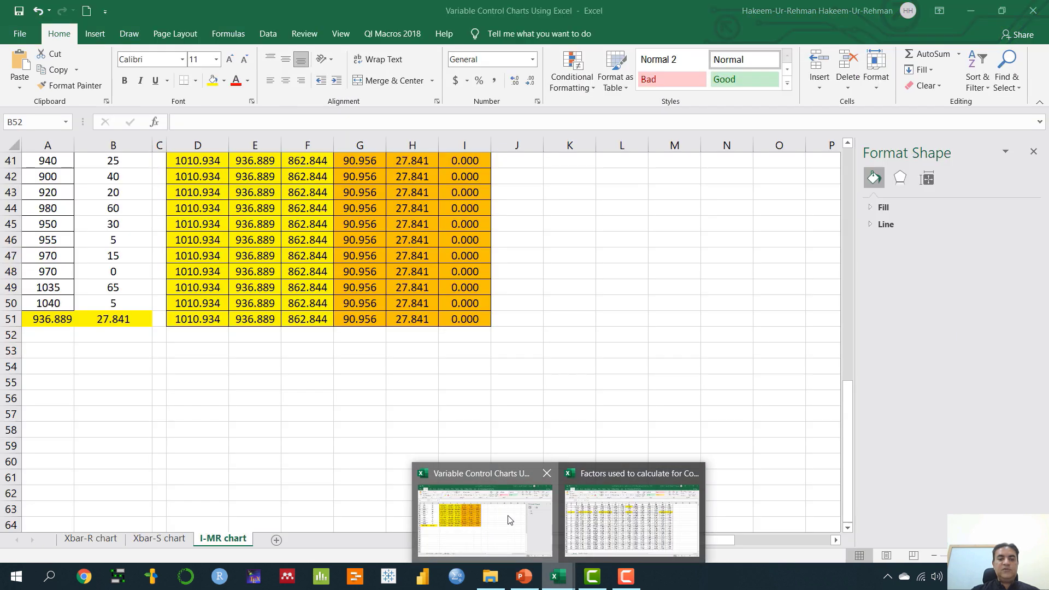
click(509, 520)
scroll(415, 420, up, 10)
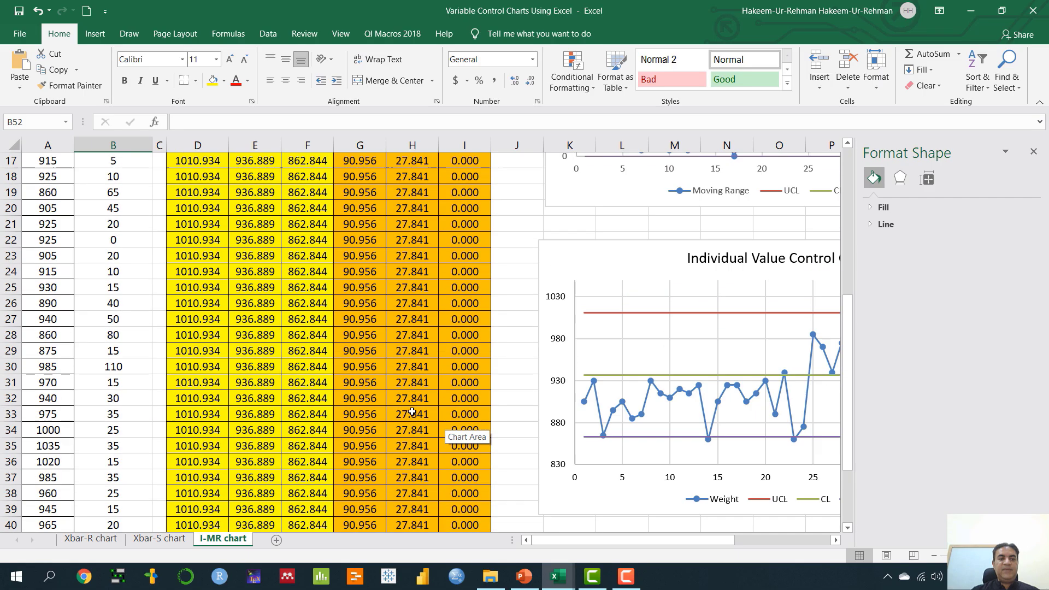
scroll(420, 411, up, 3)
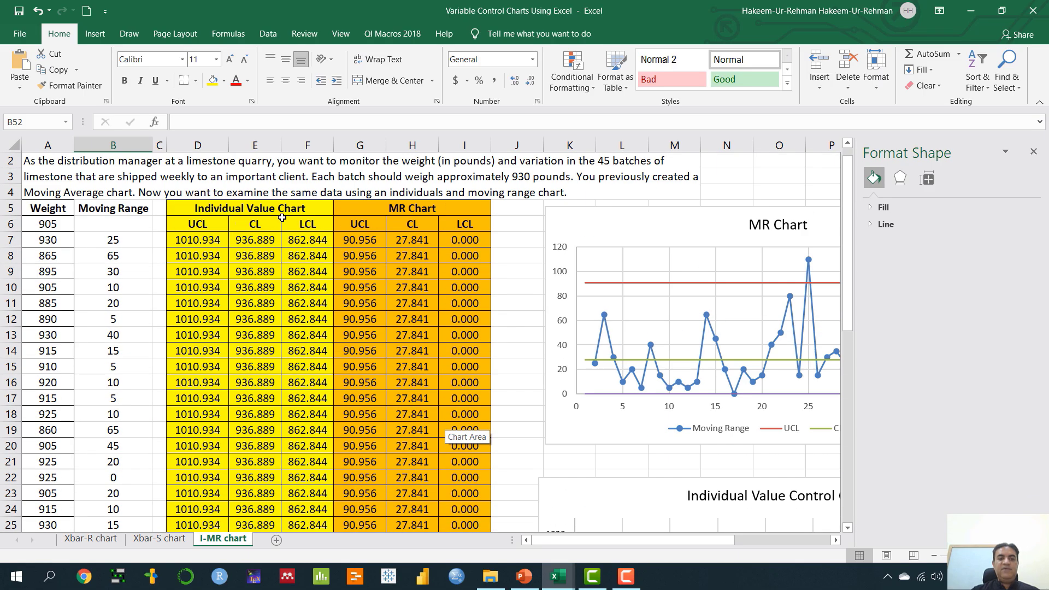
Open the Individual Value Chart UCL formula in D7 and trace its references to the averages in row 51.
click(198, 241)
double_click(197, 241)
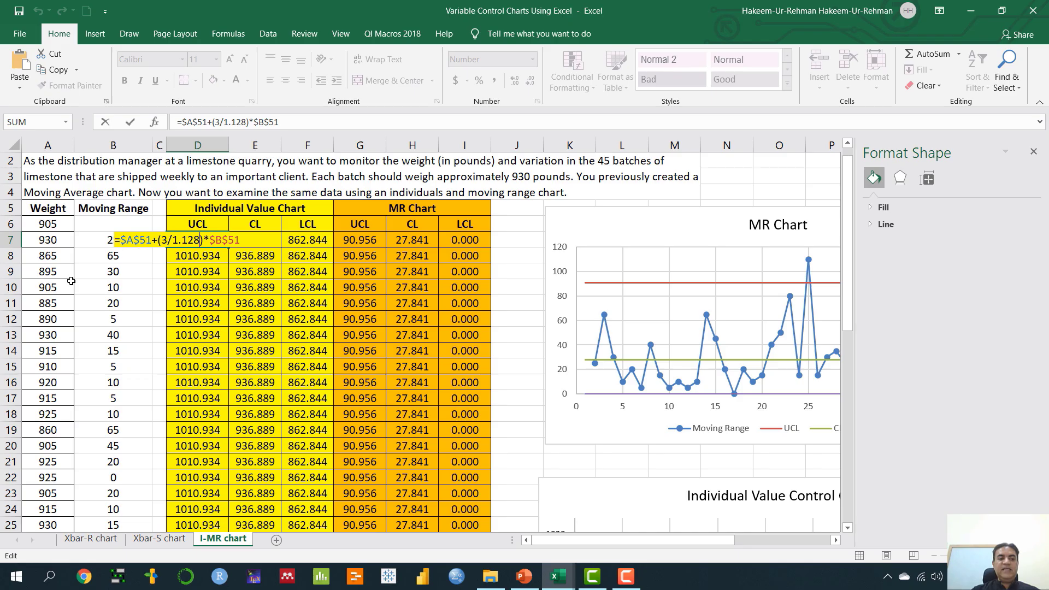
scroll(71, 280, down, 15)
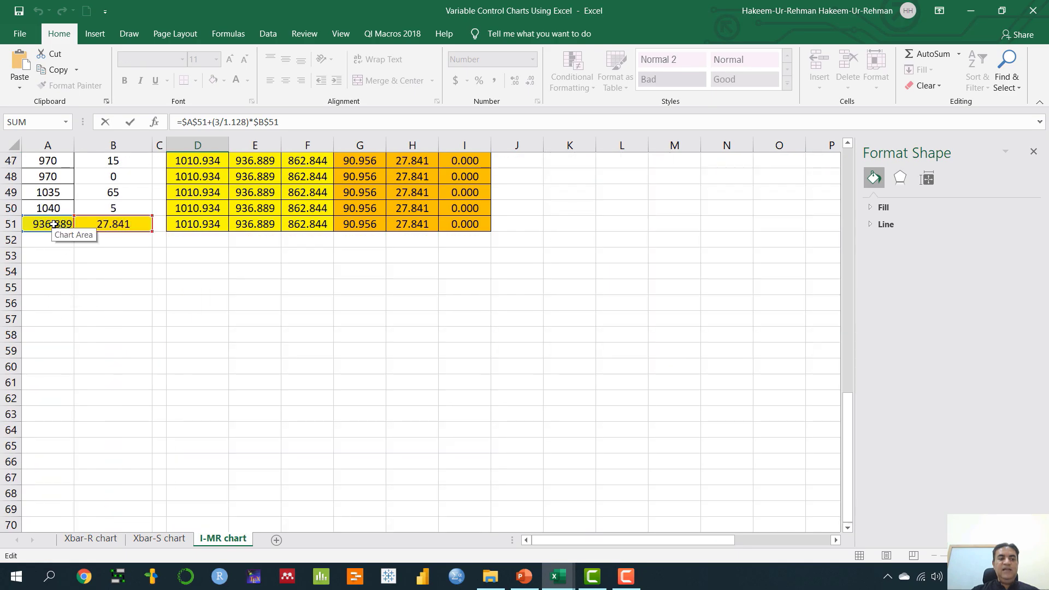
scroll(53, 224, up, 14)
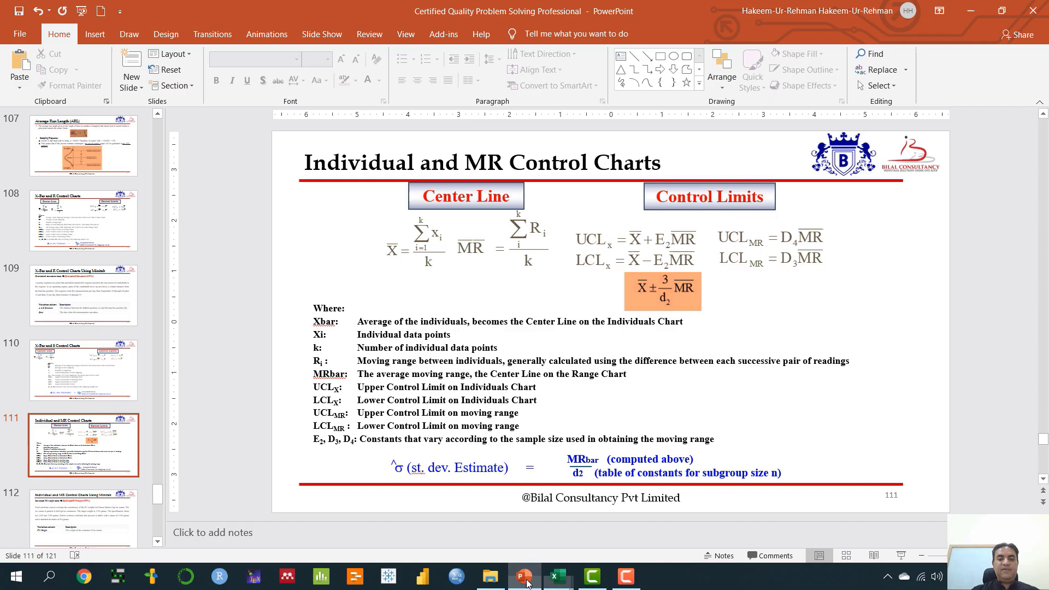
Compare the open formula with the PowerPoint slide, look up d2 for n = 2 in the control chart factors workbook, and return.
click(524, 576)
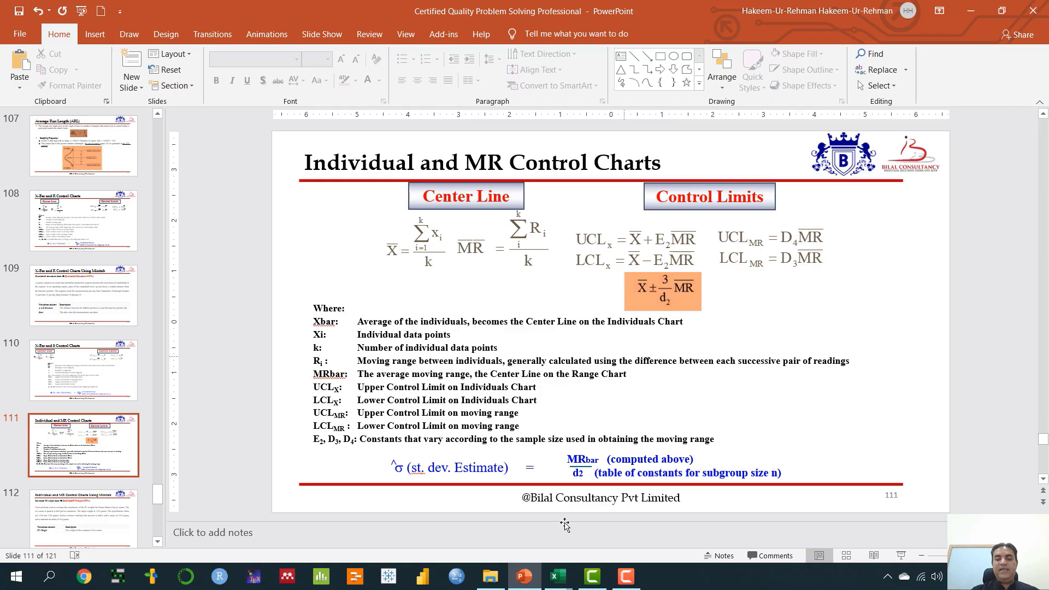
click(634, 511)
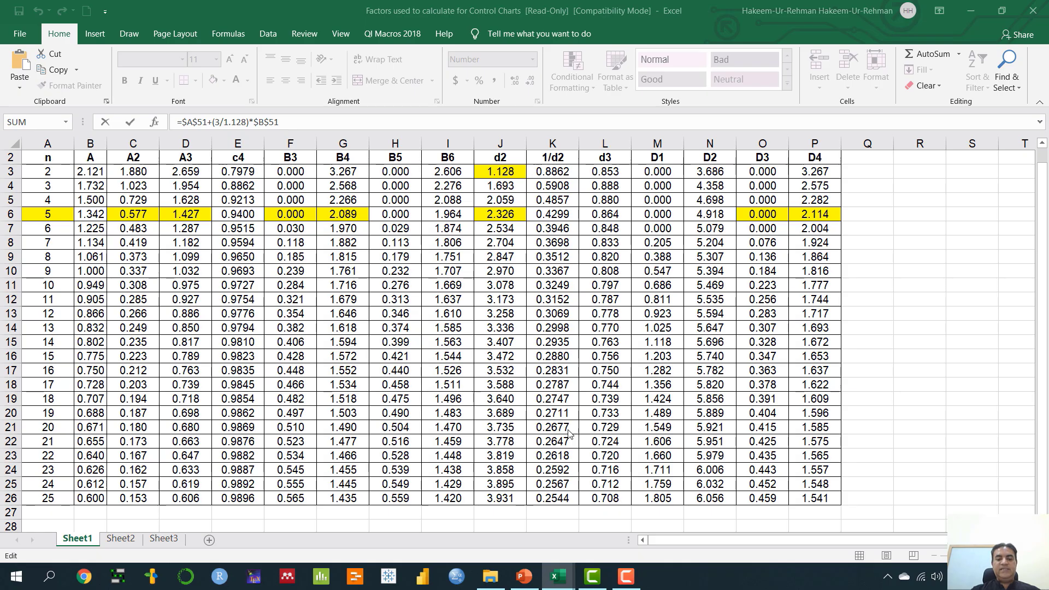
mouse_move(555, 578)
click(481, 516)
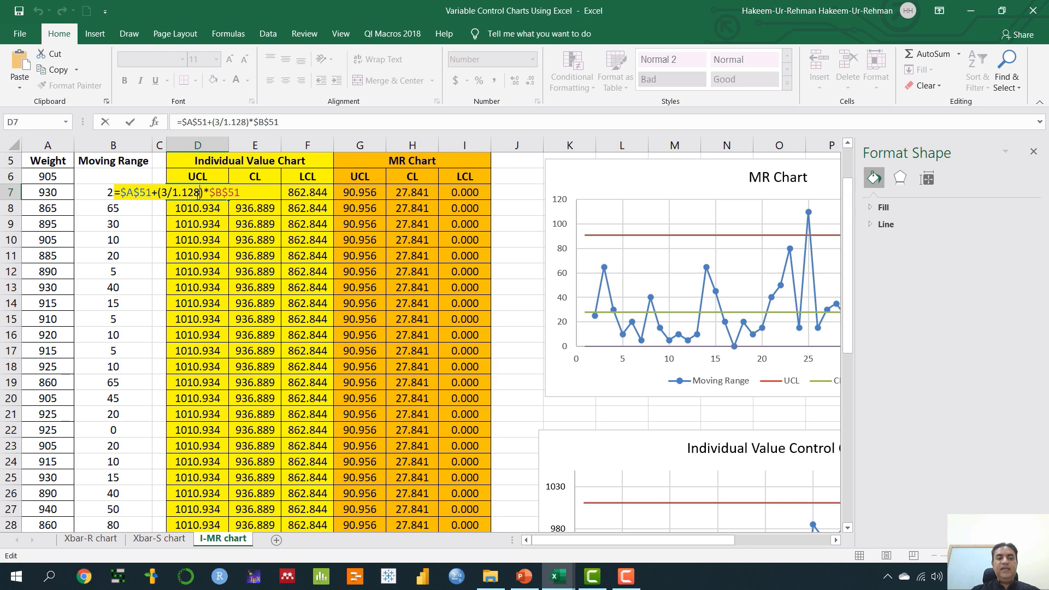
Trace the average moving range reference to B51 in the D7 UCL formula and close the formula.
scroll(126, 343, down, 10)
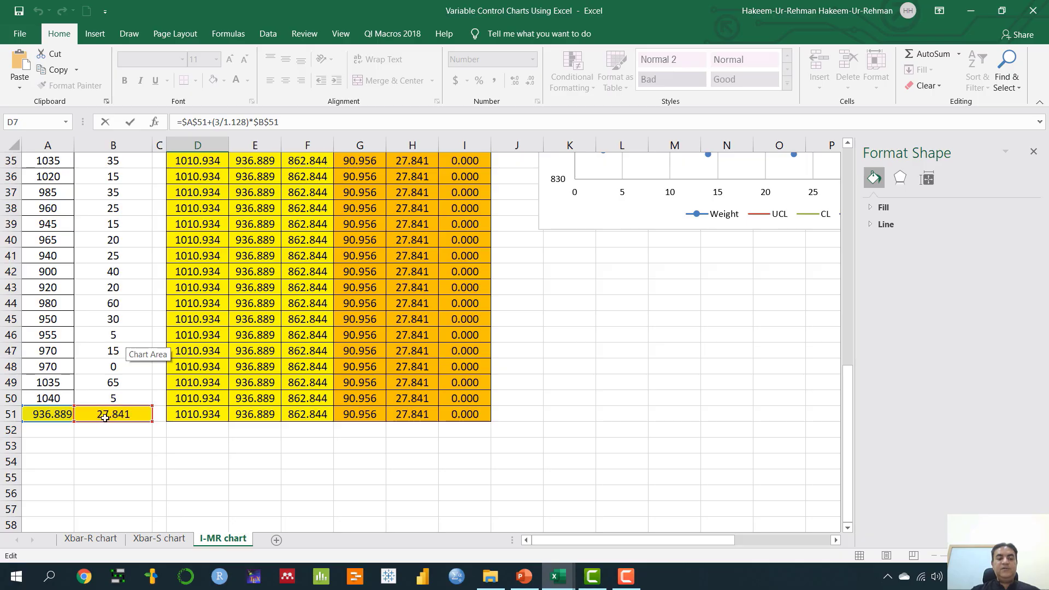
scroll(272, 397, up, 11)
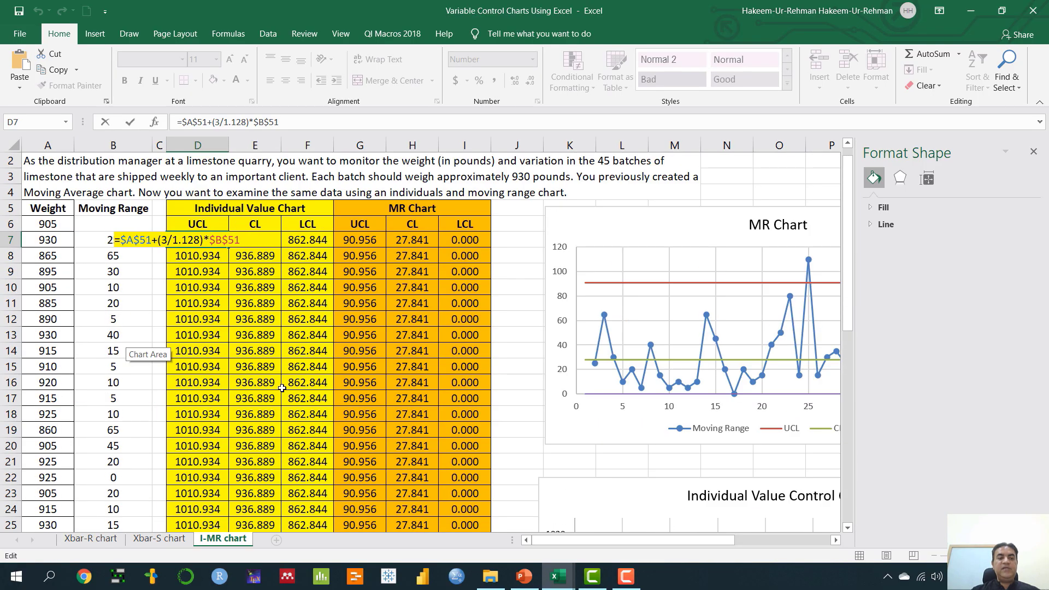
key(Return)
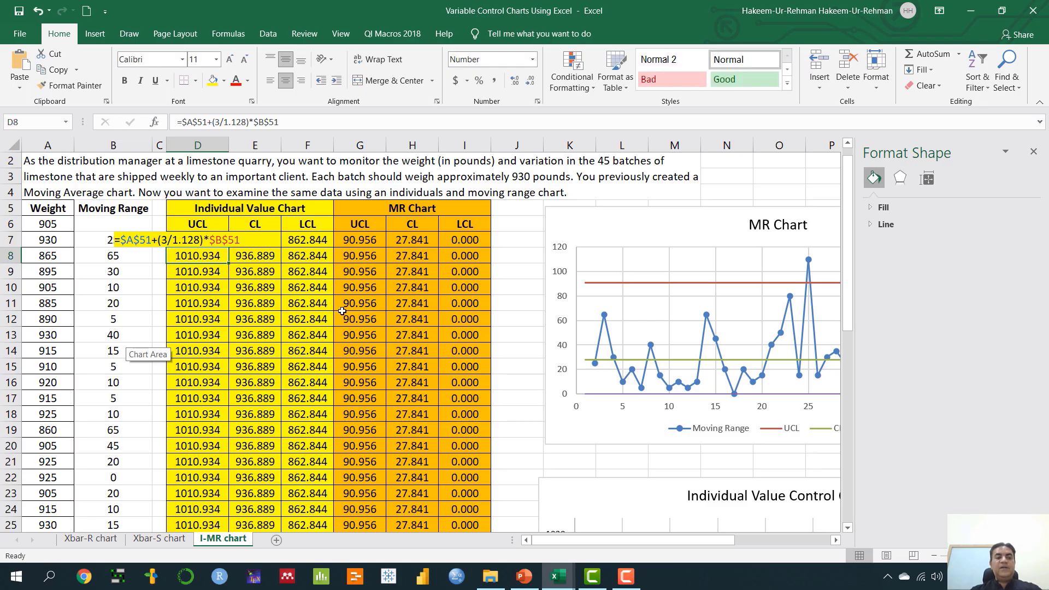
Check the center line and limit formulas in cells E10, D10, G10, E7 and H10, leaving them without editing.
click(252, 288)
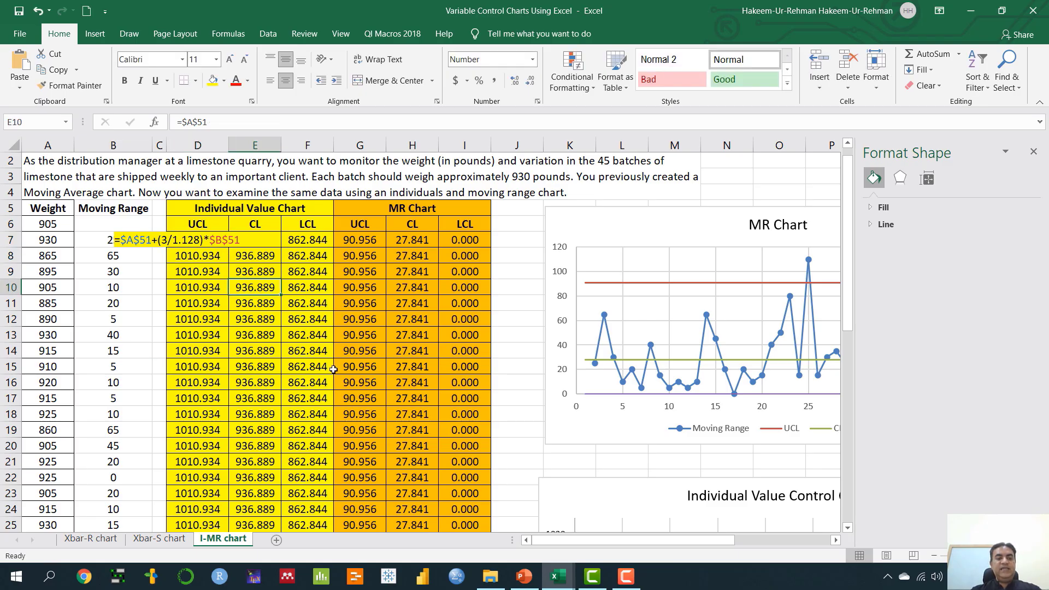
click(216, 292)
click(343, 293)
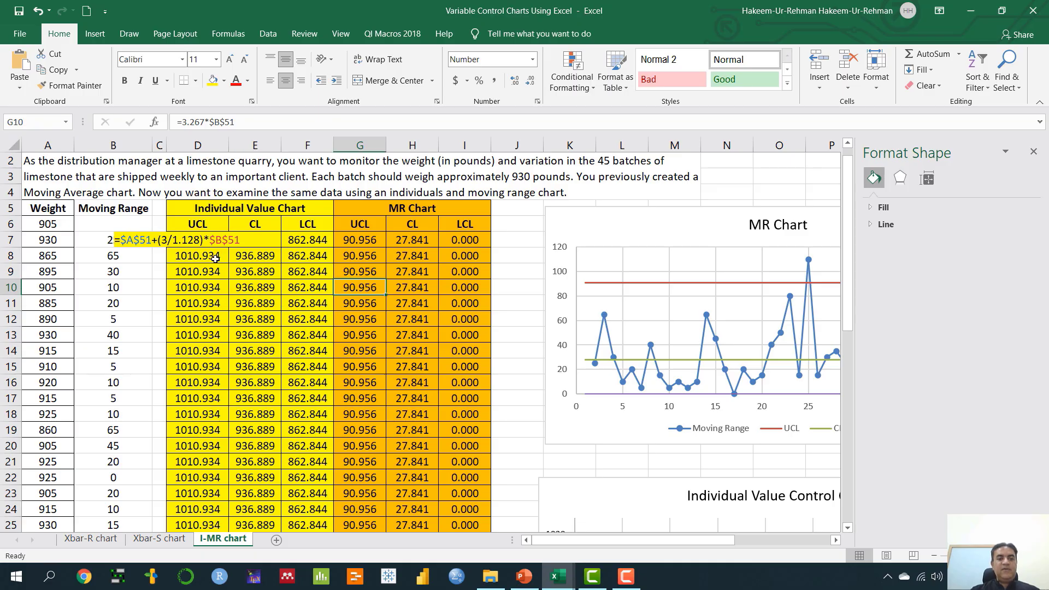
click(263, 245)
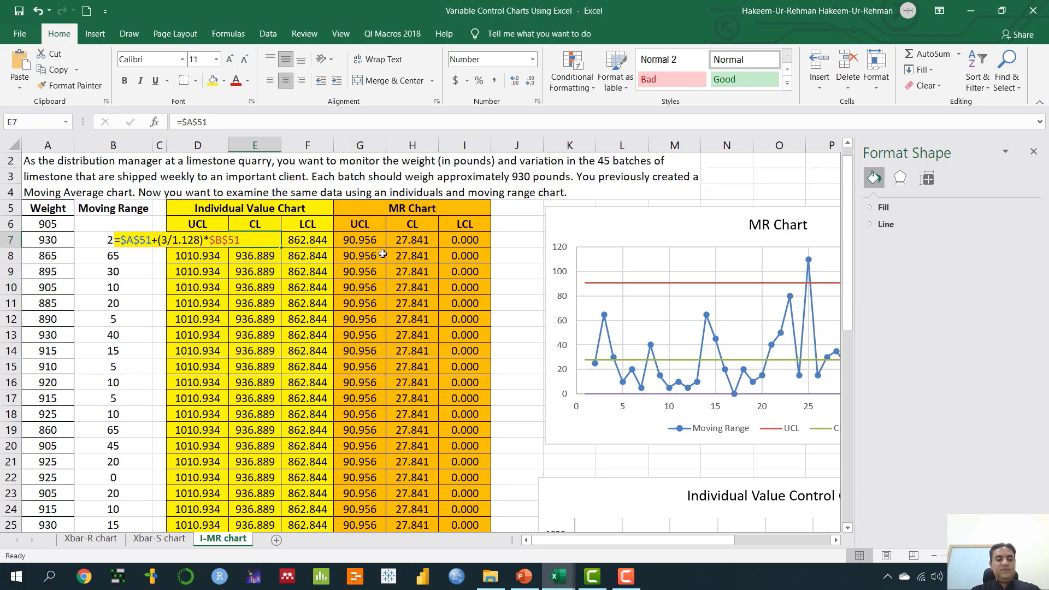
double_click(412, 288)
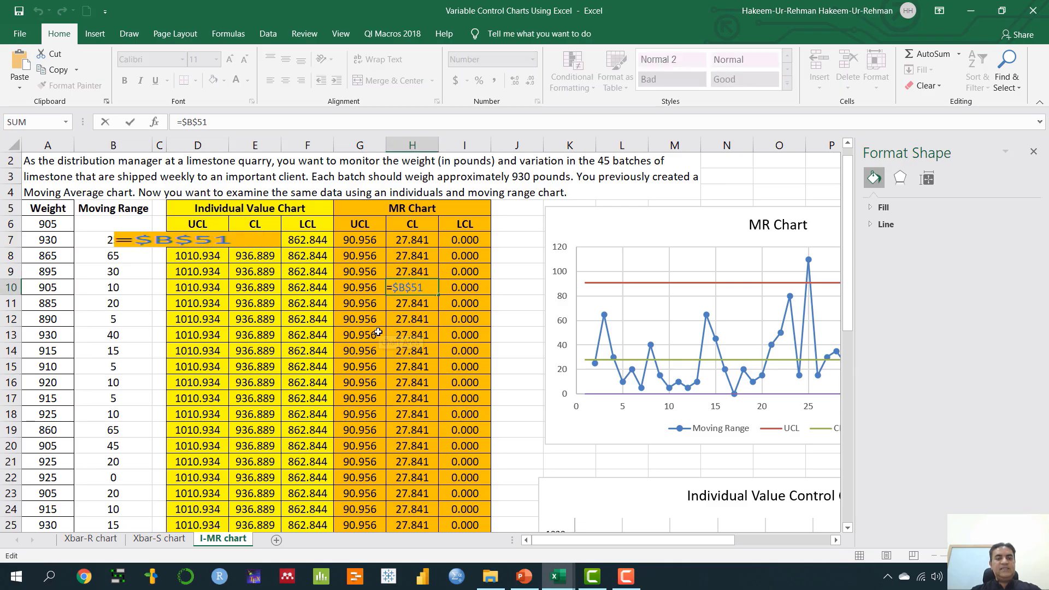
key(Escape)
Undo the last two cell entries and return to the first rows of the data table.
key(ctrl+z)
key(ctrl+z)
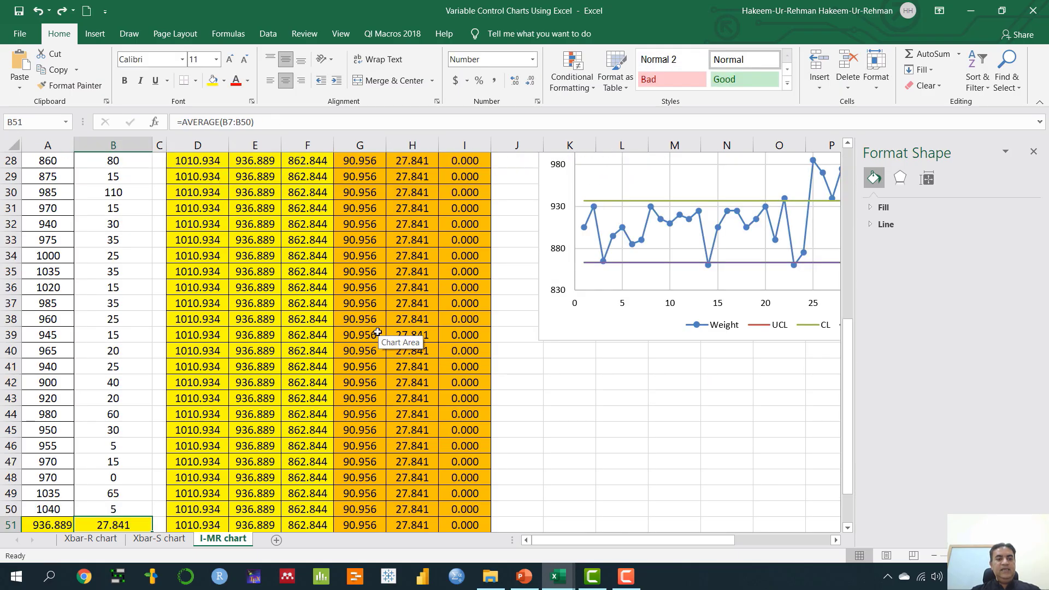
scroll(387, 333, up, 6)
scroll(387, 333, up, 3)
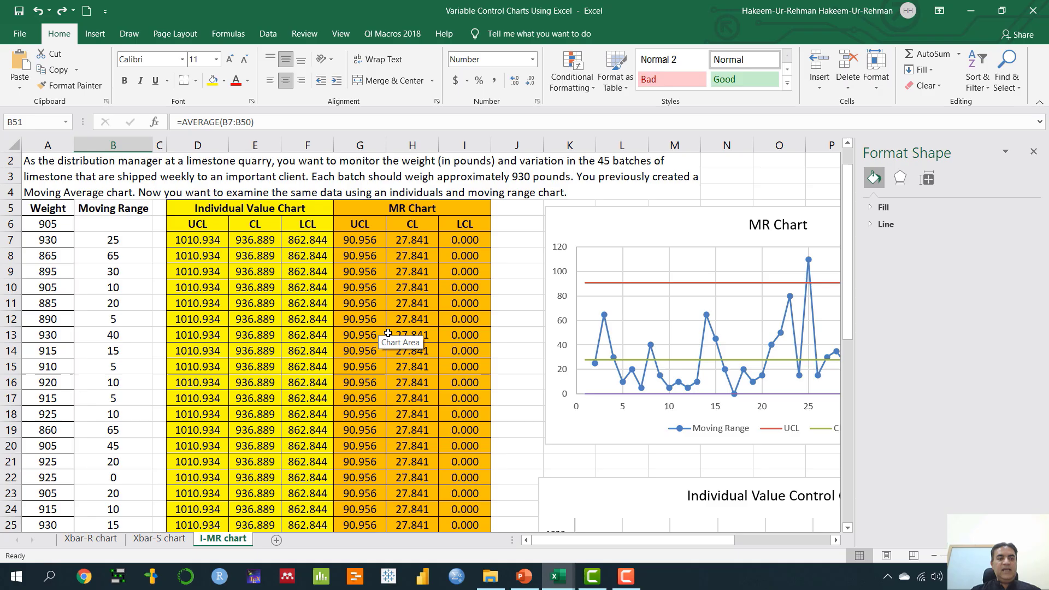
Inspect the Individual Value Chart CL formula in E7 and trace its reference to the average weight in A51.
click(262, 241)
double_click(263, 240)
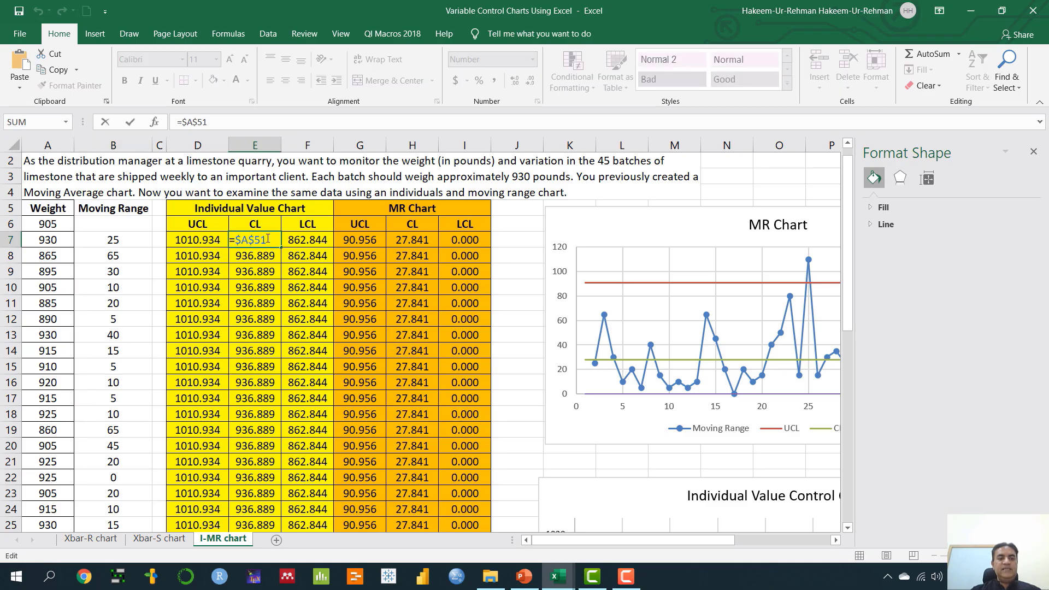
scroll(263, 262, down, 9)
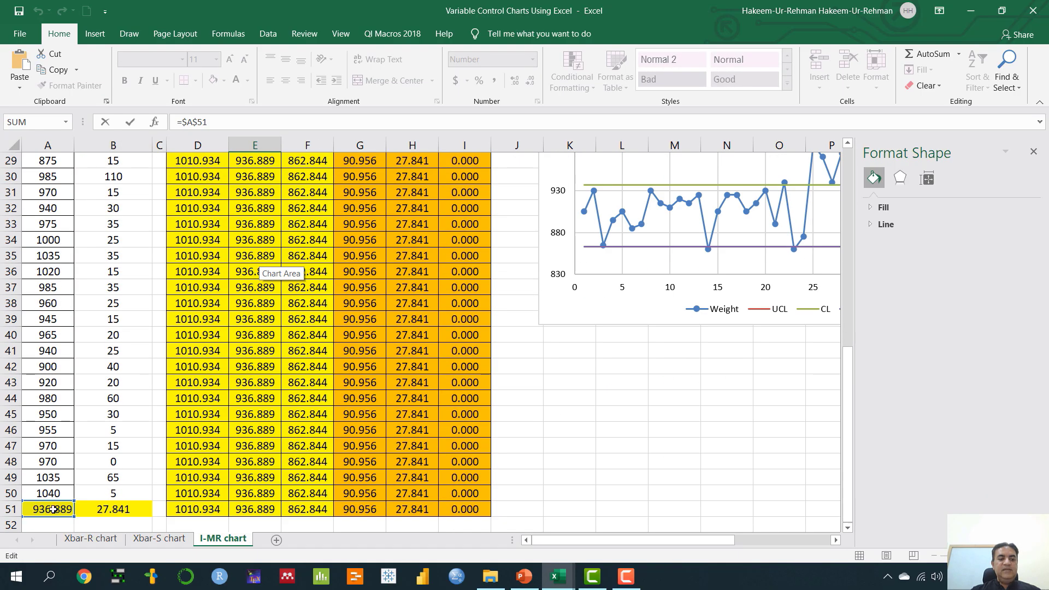
scroll(295, 262, up, 9)
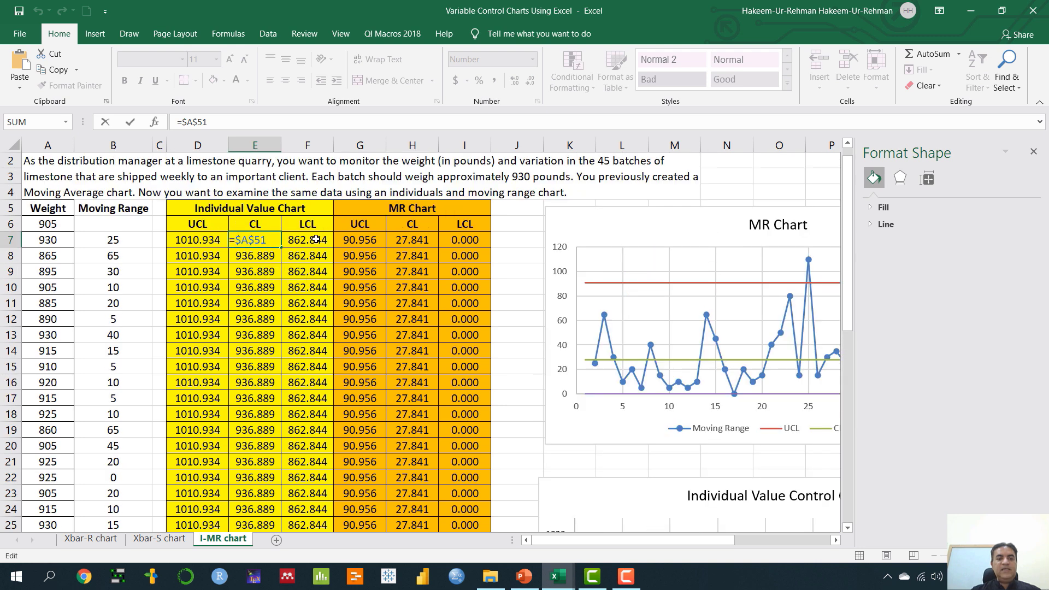
key(ctrl+Return)
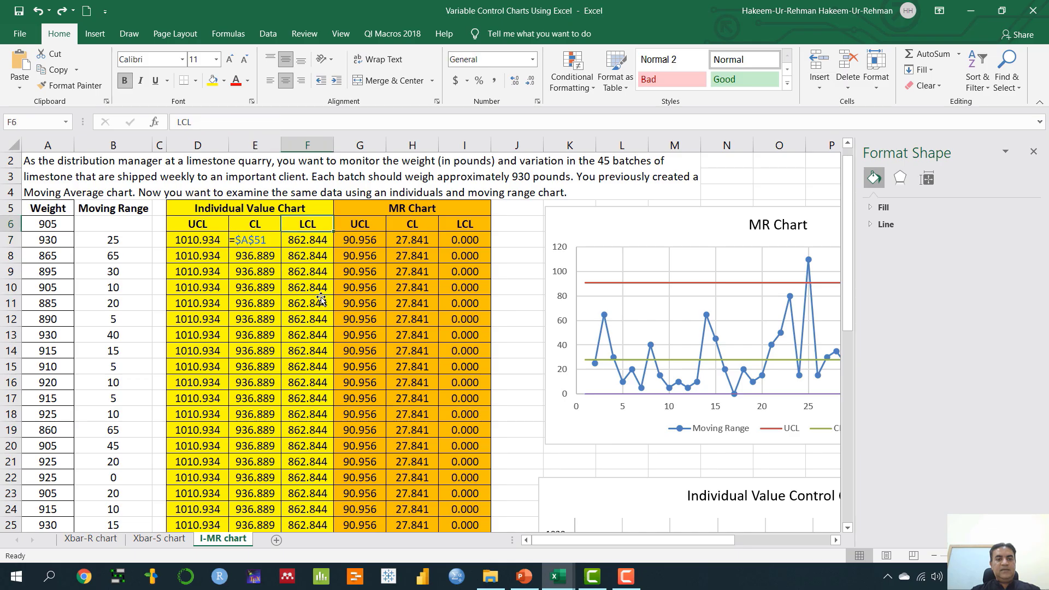
Leave the Individual Value Chart CL formula in E7 and undo the last two changes on the sheet.
click(534, 284)
double_click(534, 284)
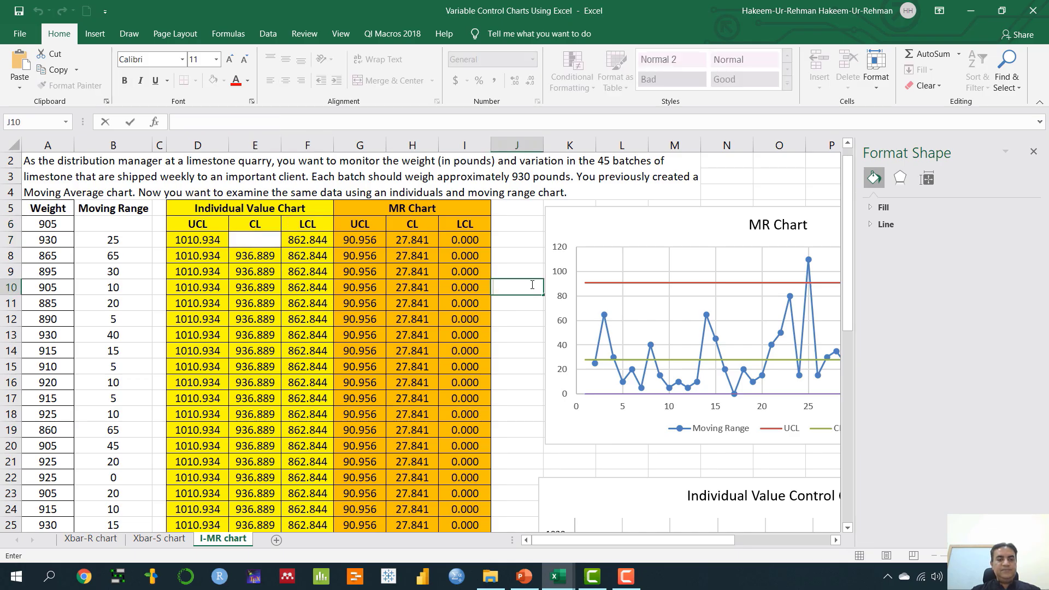
key(Escape)
click(518, 332)
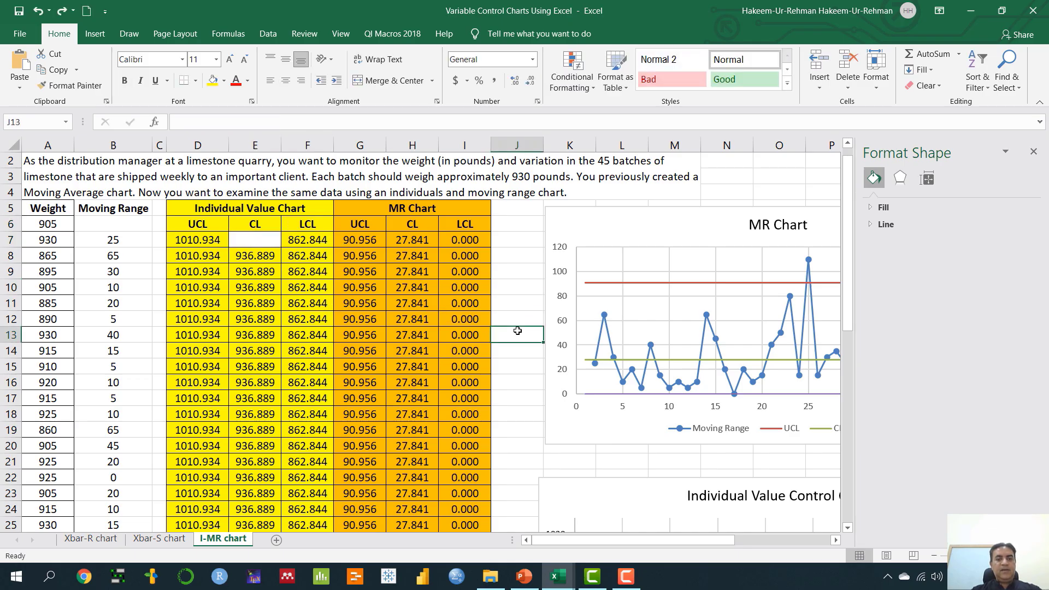
key(ctrl+z)
key(ctrl+z)
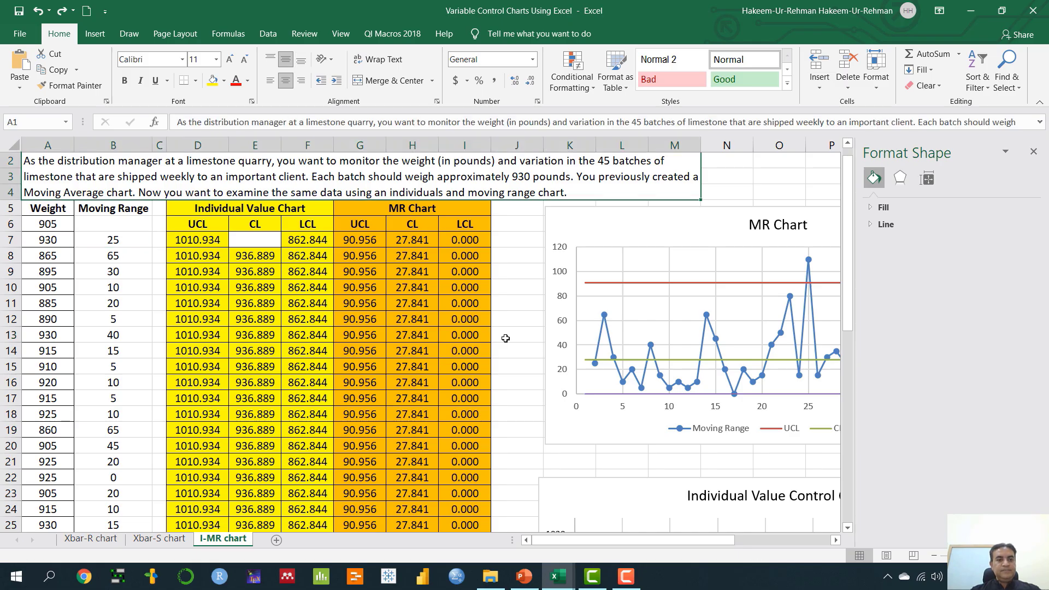
scroll(504, 338, down, 1)
Inspect the Individual Value Chart LCL formula in F7 and its A51 and B51 references, leaving it without editing.
click(288, 229)
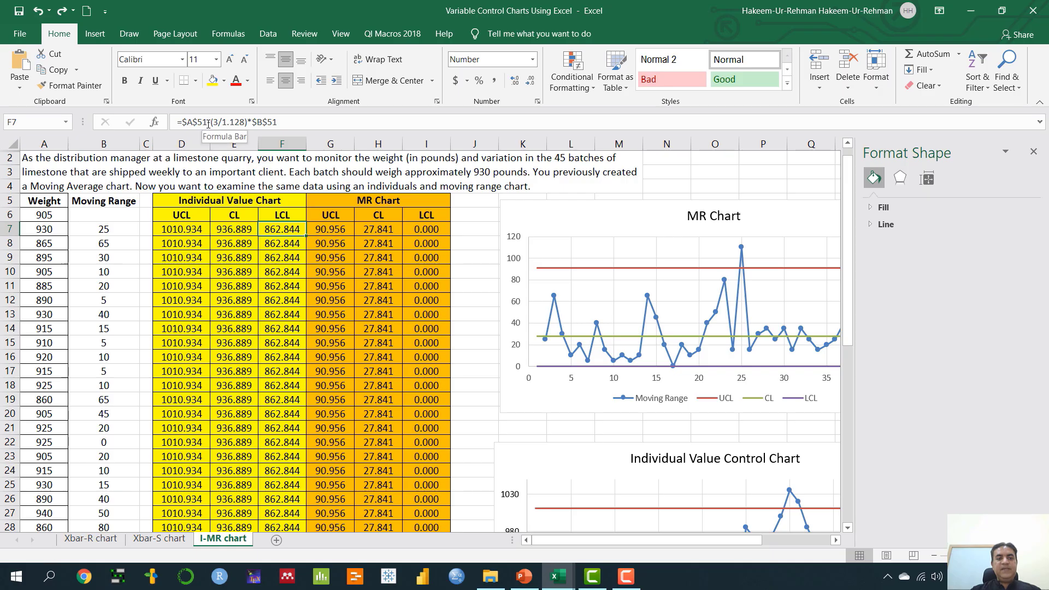
double_click(290, 230)
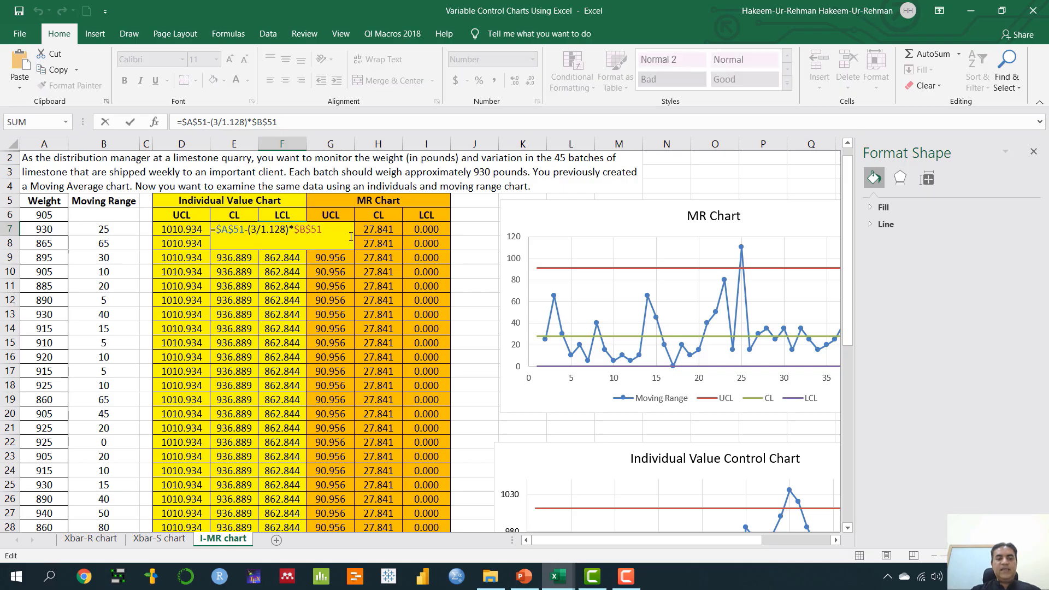
key(Return)
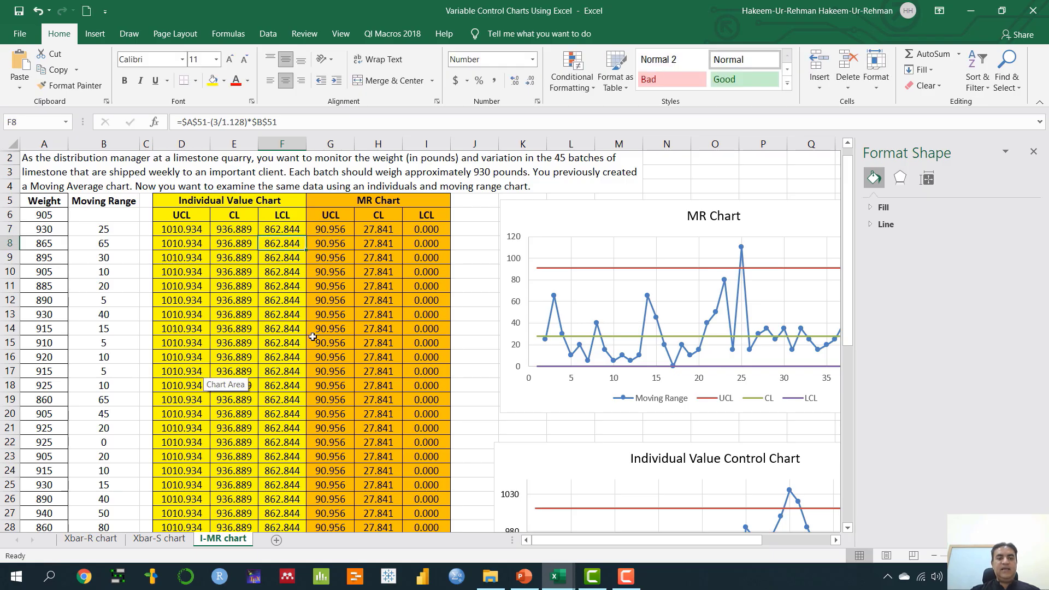
Compare the MR Chart UCL formula in G7 with the PowerPoint control limits slide and the D4 factor for n = 2 in the factors workbook.
click(345, 230)
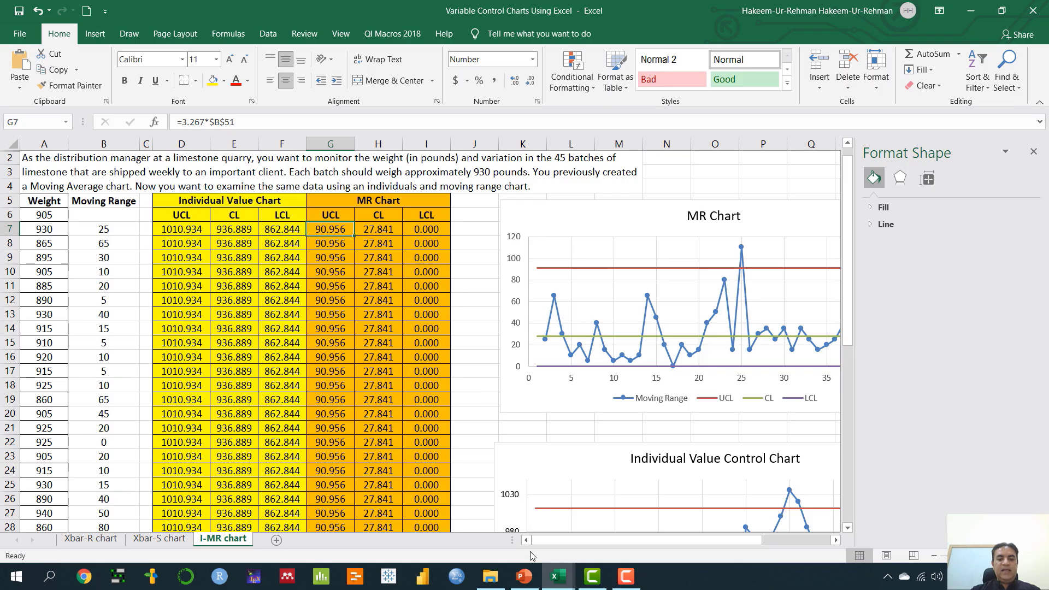
click(525, 577)
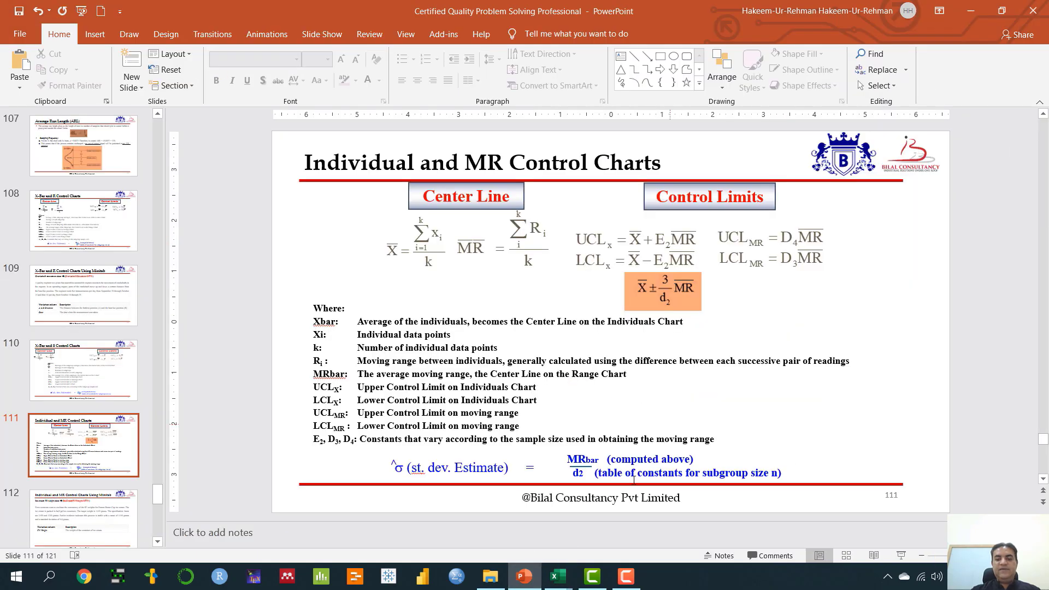
mouse_move(570, 575)
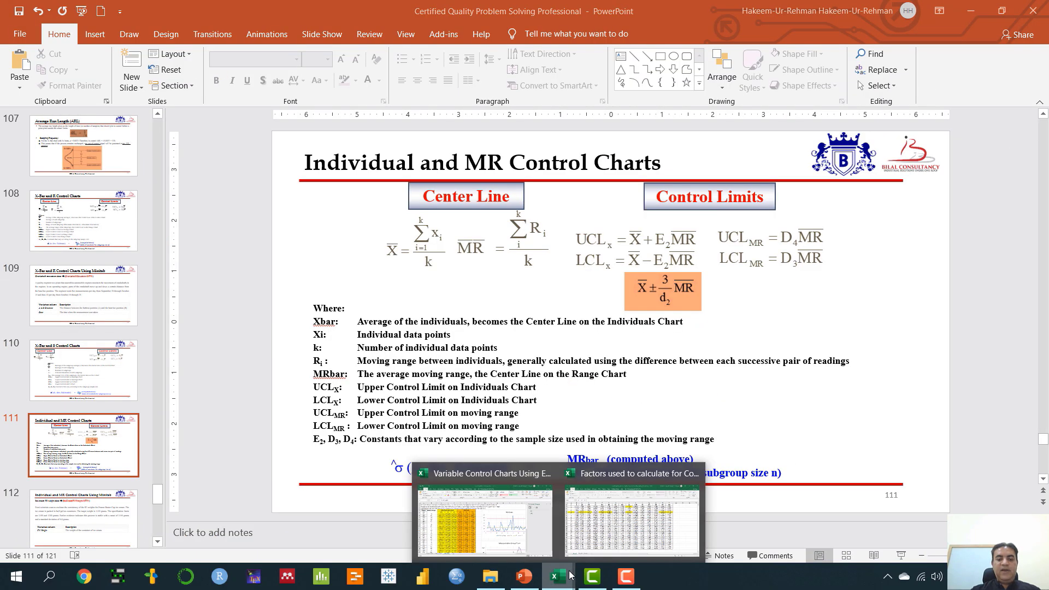
click(614, 524)
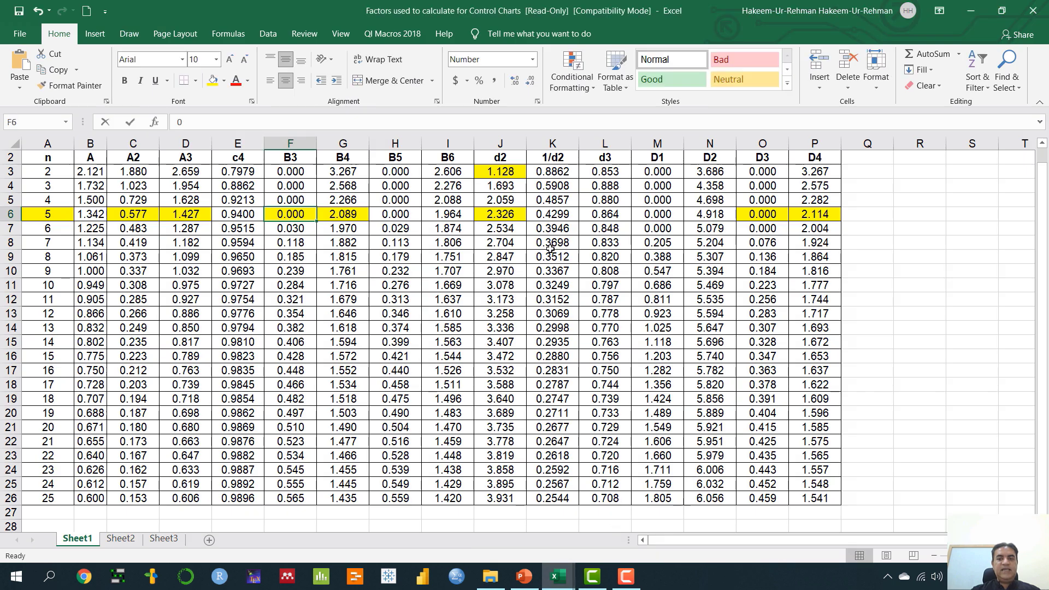
click(818, 169)
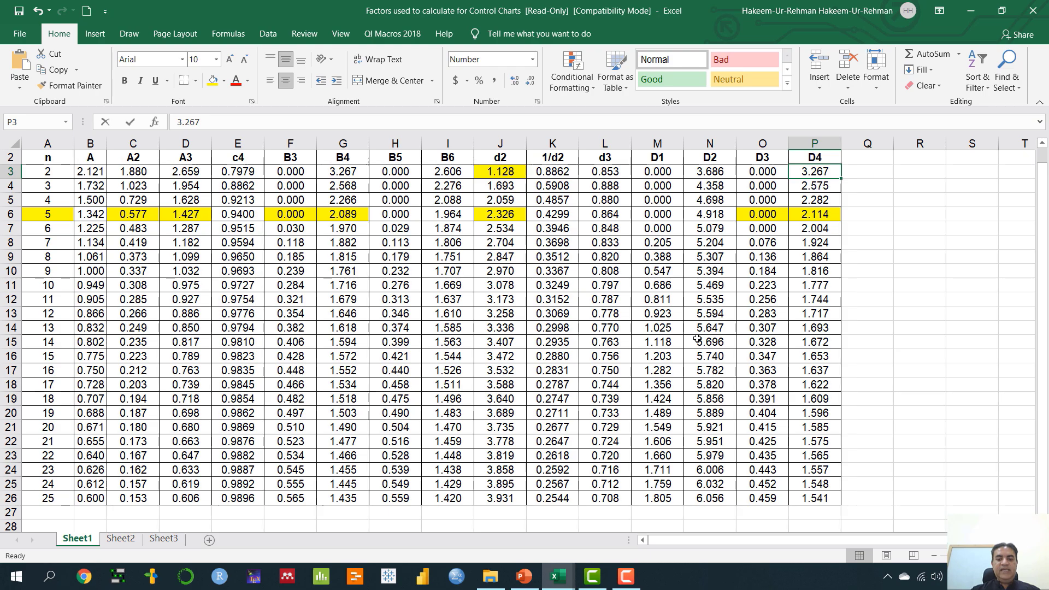
click(524, 576)
mouse_move(558, 576)
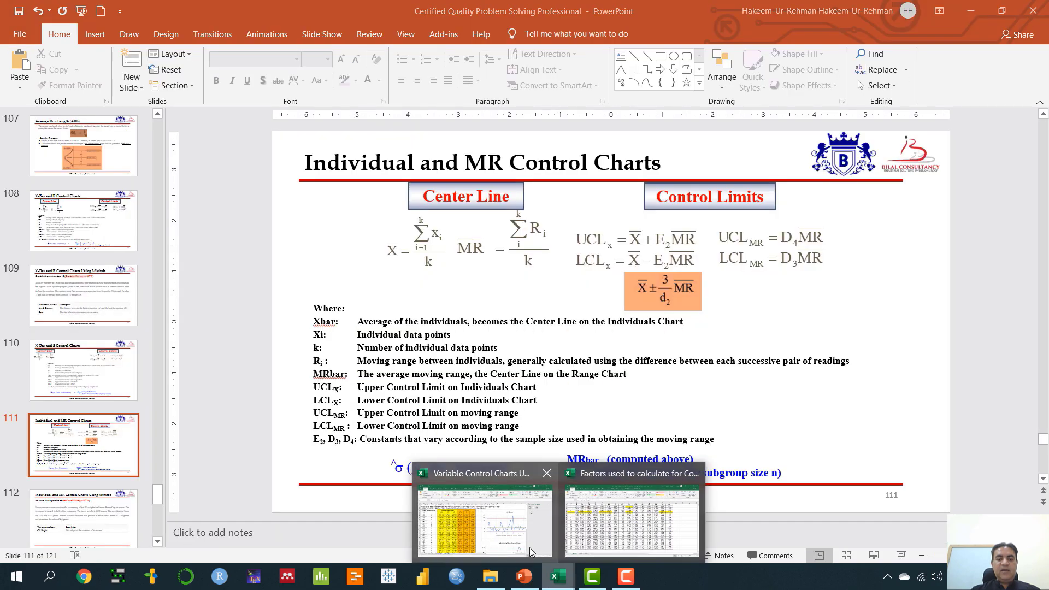
click(543, 524)
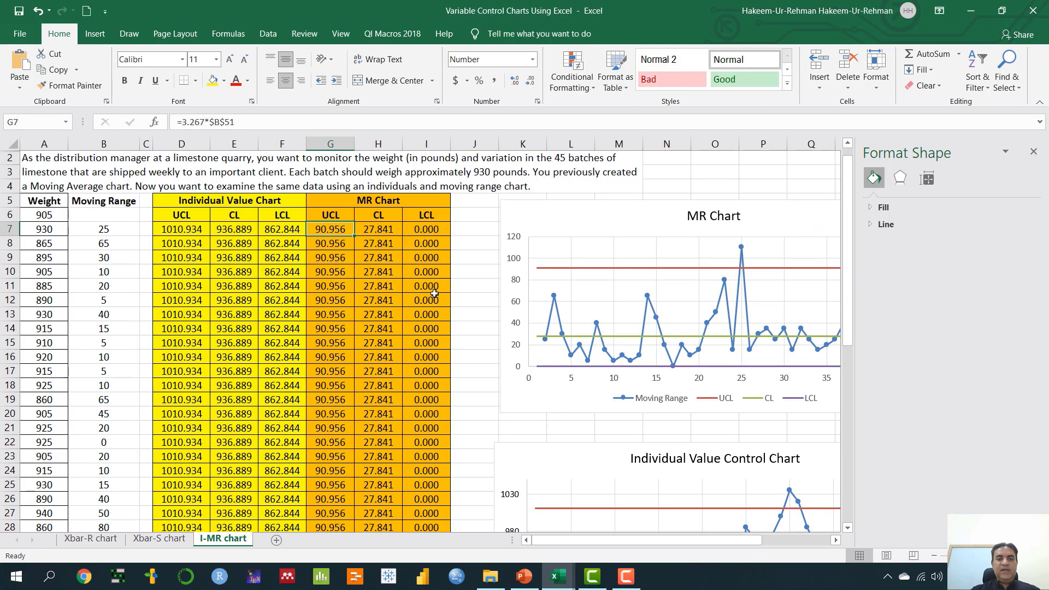
Open the G7 UCL formula, recheck its multiplier against D4 in the factors workbook, and close it without editing.
double_click(334, 232)
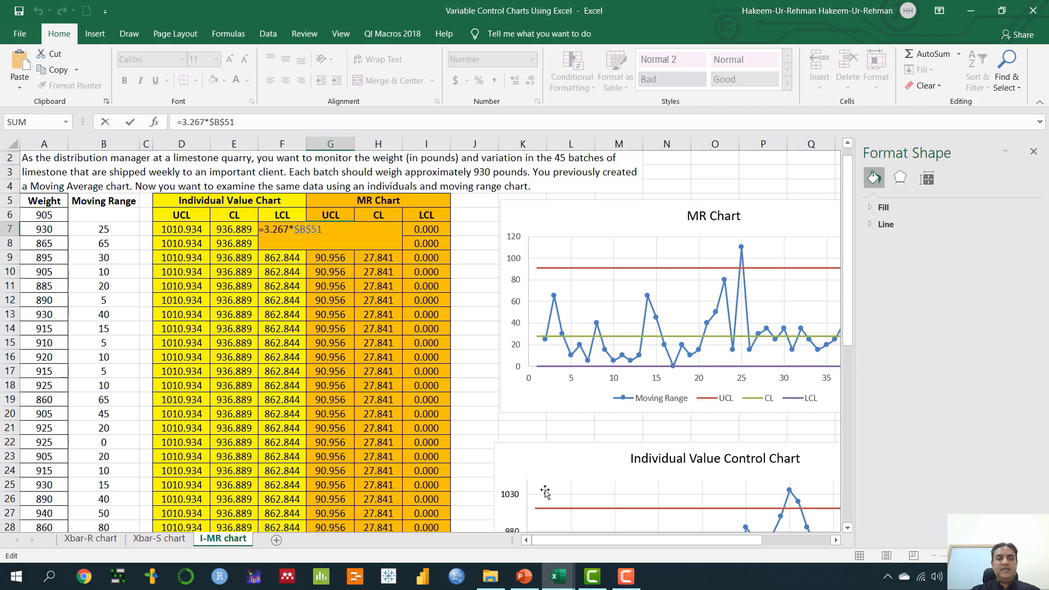
mouse_move(558, 575)
click(631, 508)
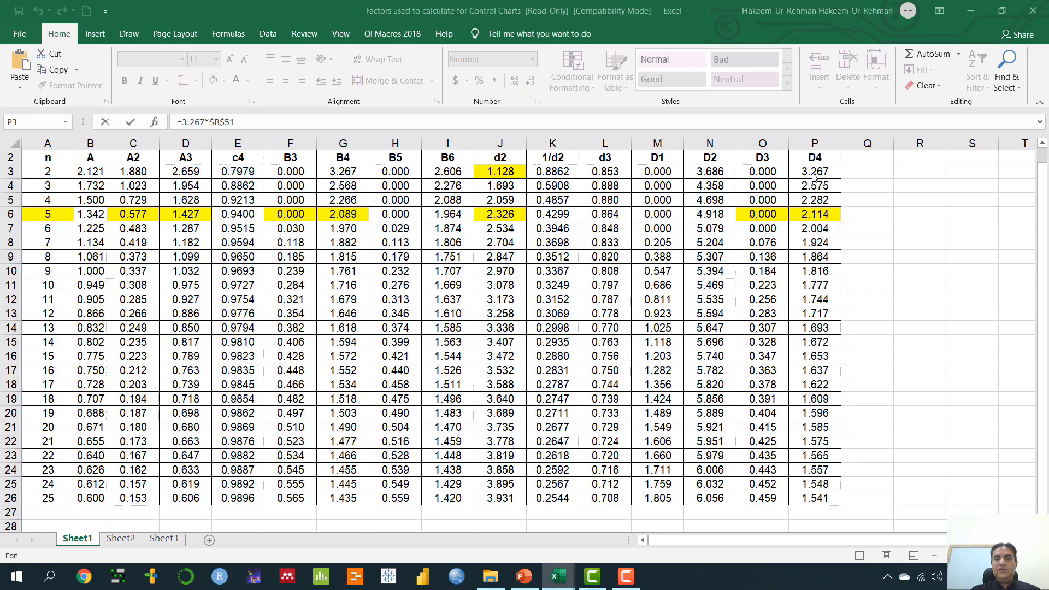
key(alt+Tab)
key(ctrl+Return)
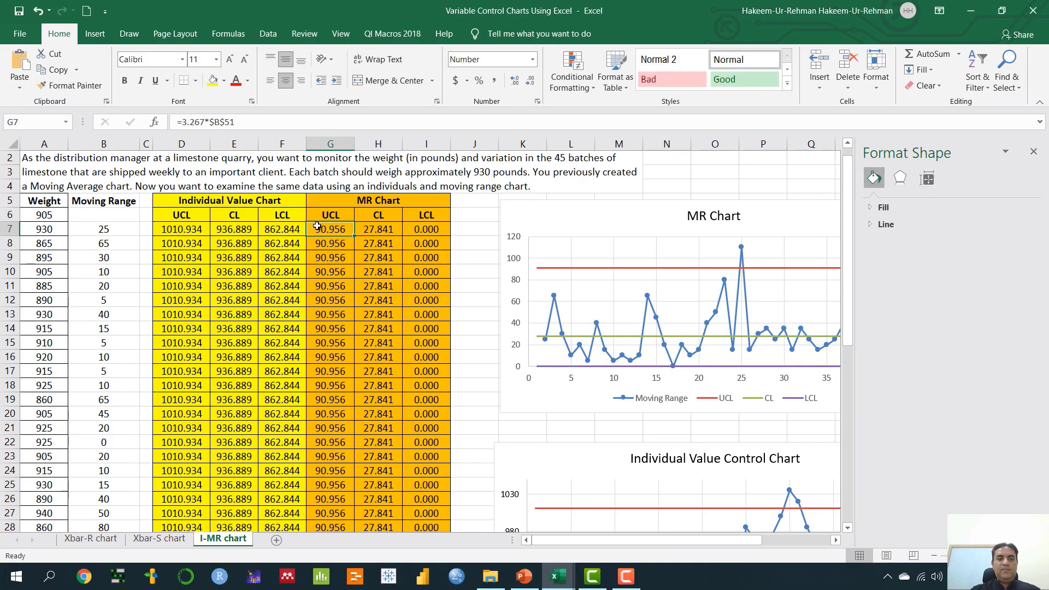
Trace the moving range reference of the G7 formula to the AVERAGE formula in B51.
scroll(245, 335, down, 9)
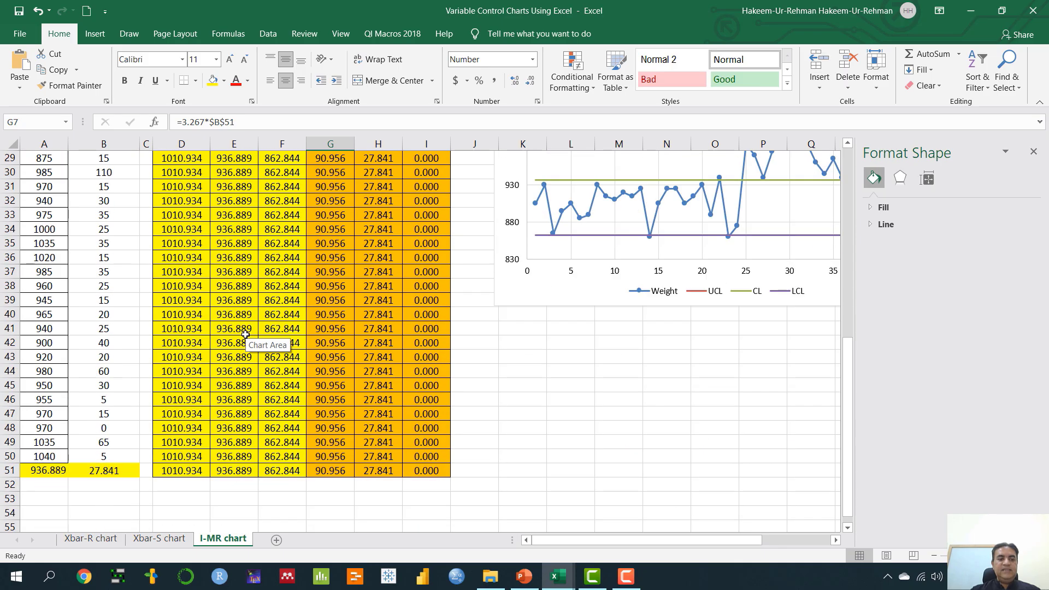
click(107, 471)
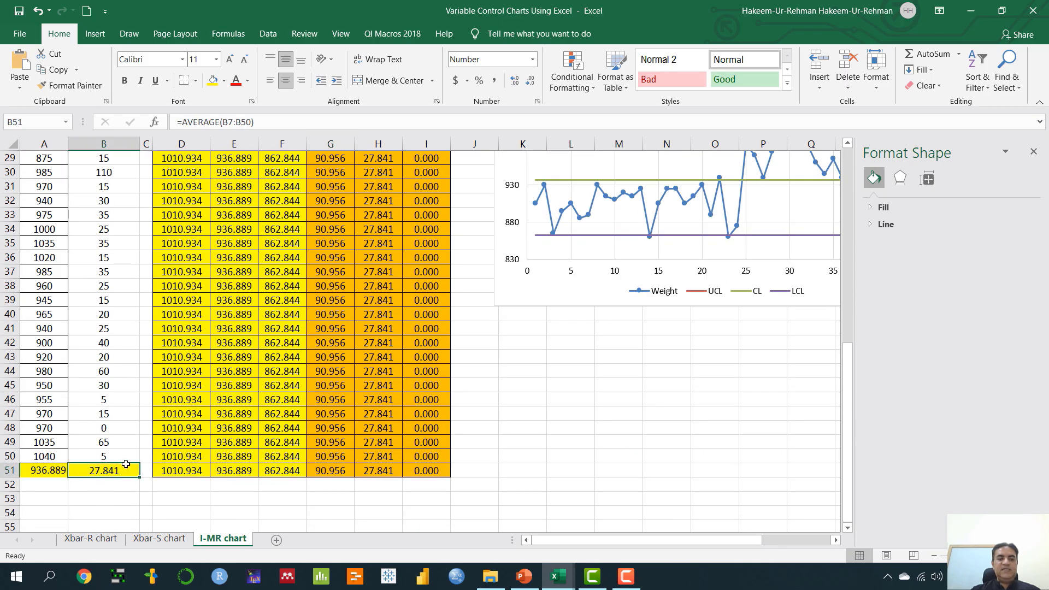
scroll(337, 373, up, 9)
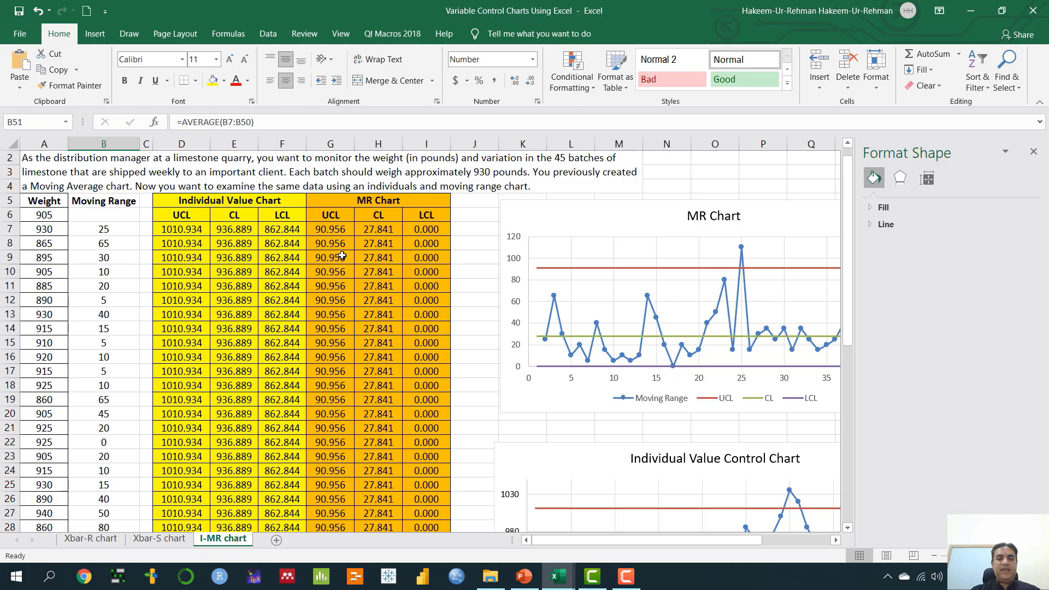
Inspect the MR Chart CL formula in H7, look down the columns for its B51 reference, and leave it without editing.
double_click(377, 231)
scroll(348, 360, down, 10)
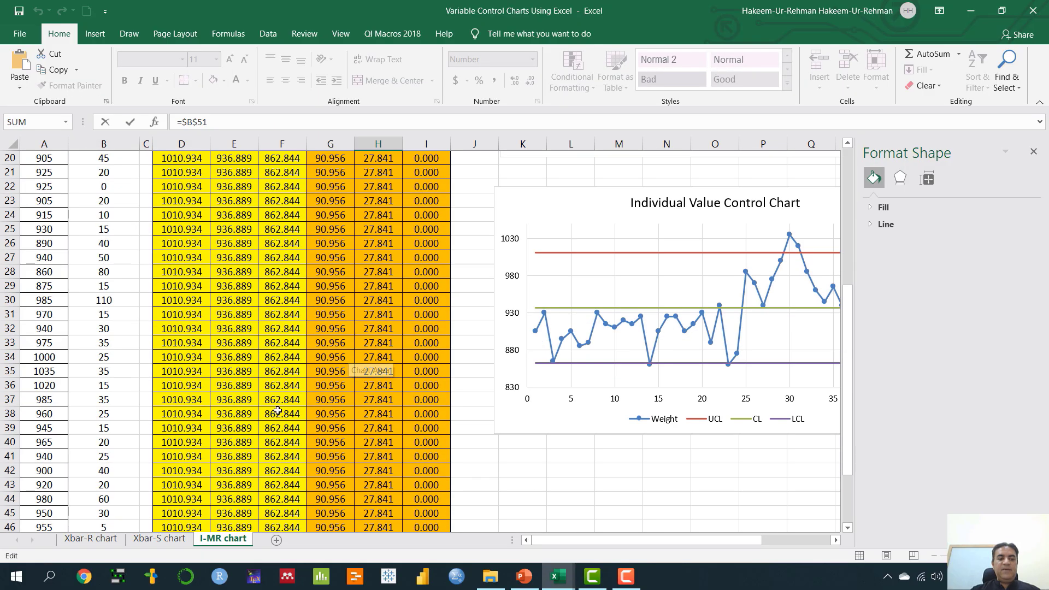
scroll(464, 414, up, 10)
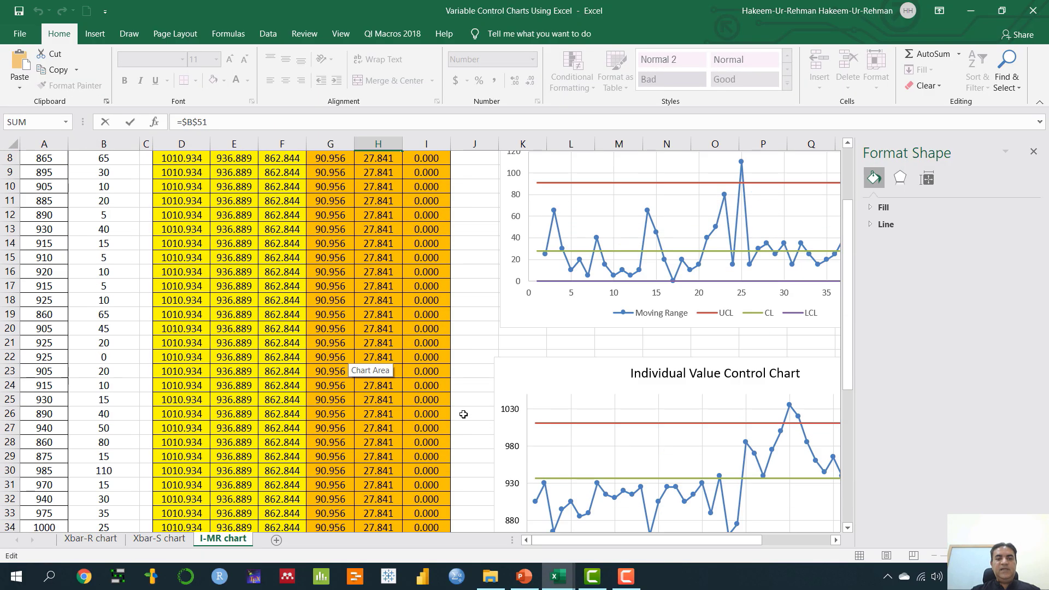
key(Escape)
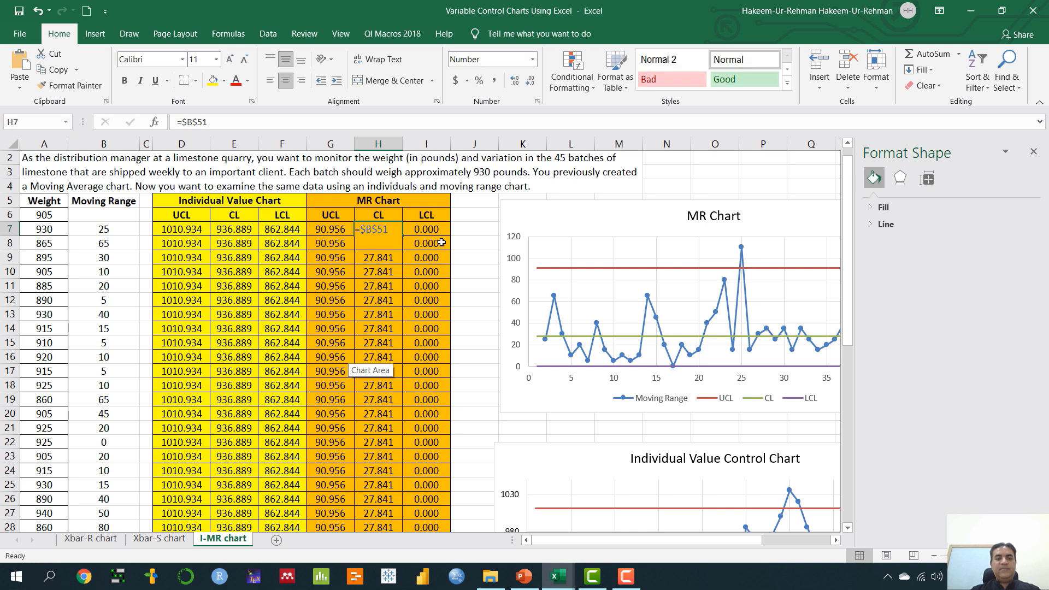
key(Left)
key(Left)
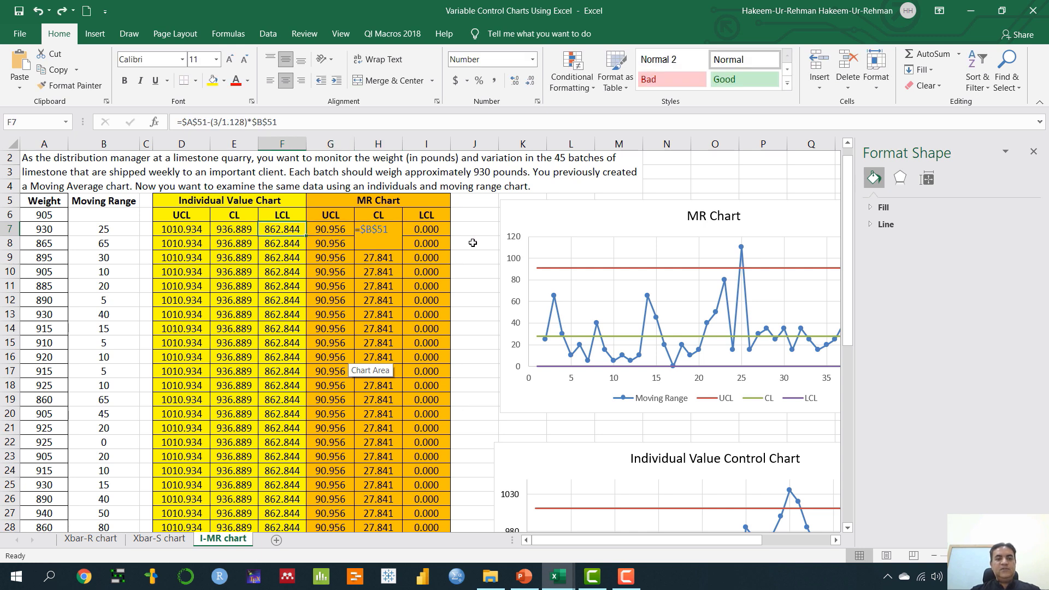
key(ctrl+z)
Compare the MR Chart LCL formula in I7 with the PowerPoint slide's LCL equation and the D3 factor for n = 2 in the factors workbook.
click(396, 222)
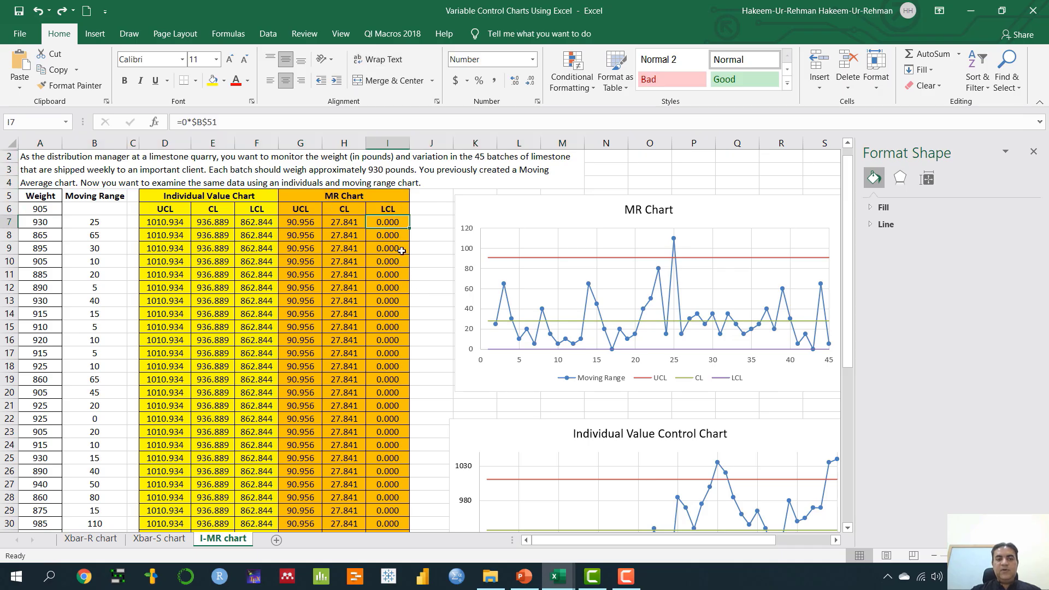
click(523, 576)
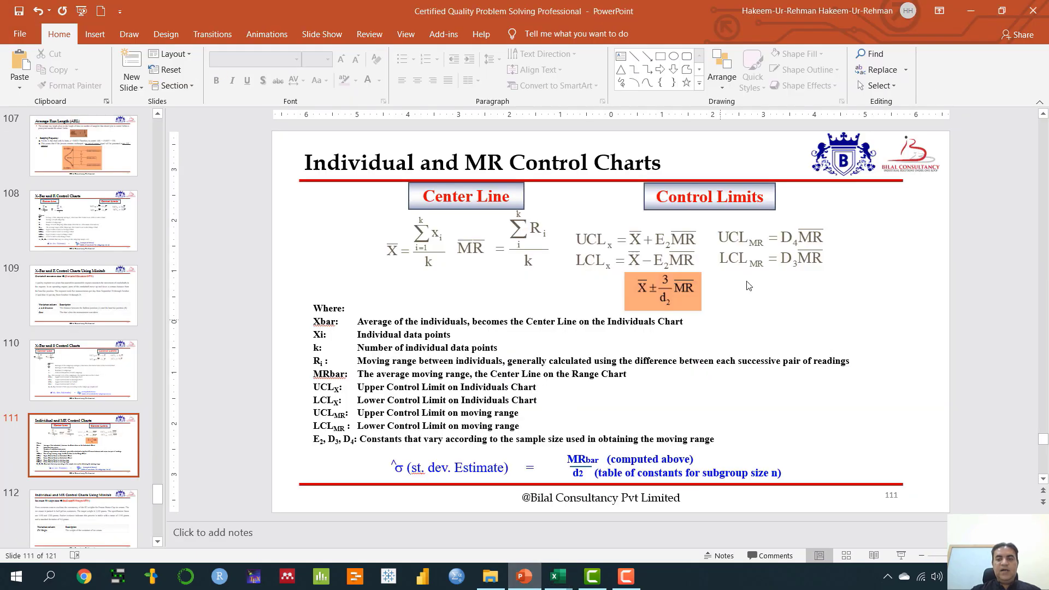
mouse_move(558, 573)
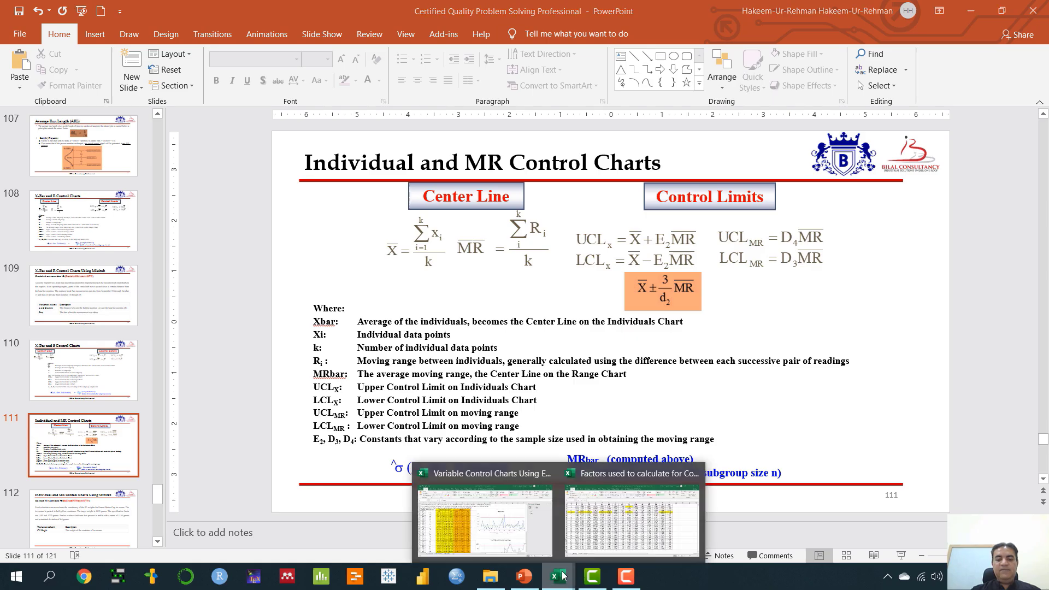
click(605, 538)
click(762, 173)
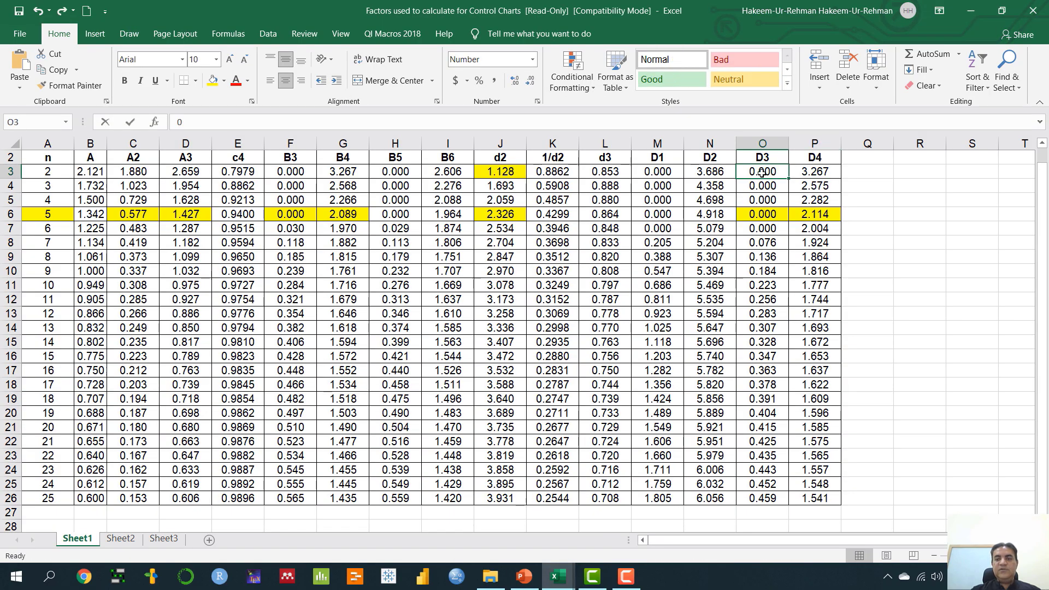
mouse_move(557, 576)
click(462, 503)
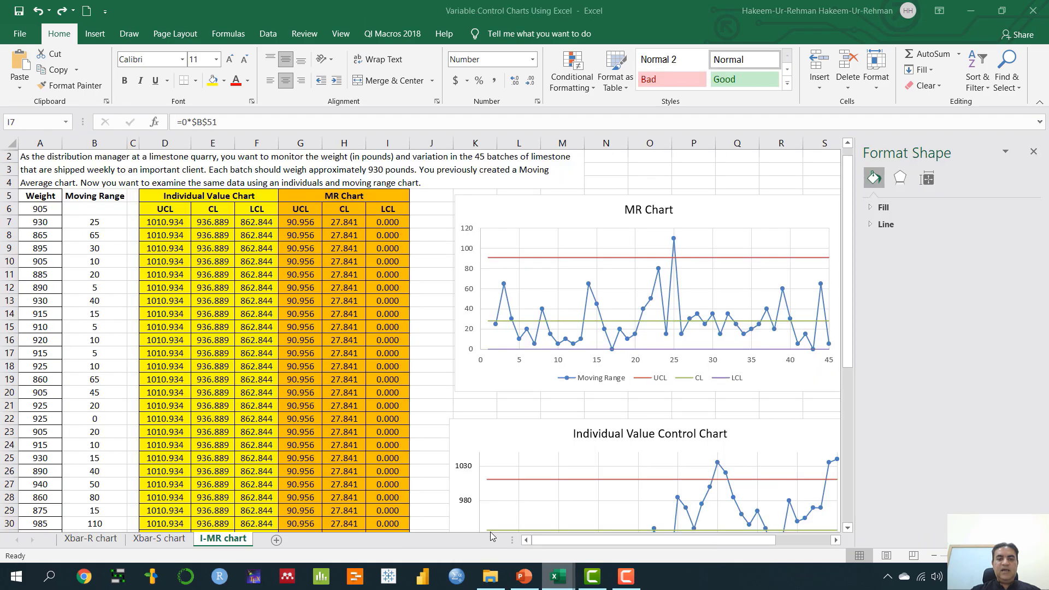
Review the I7 LCL formula and look down the data table towards its B51 average moving range reference.
click(393, 220)
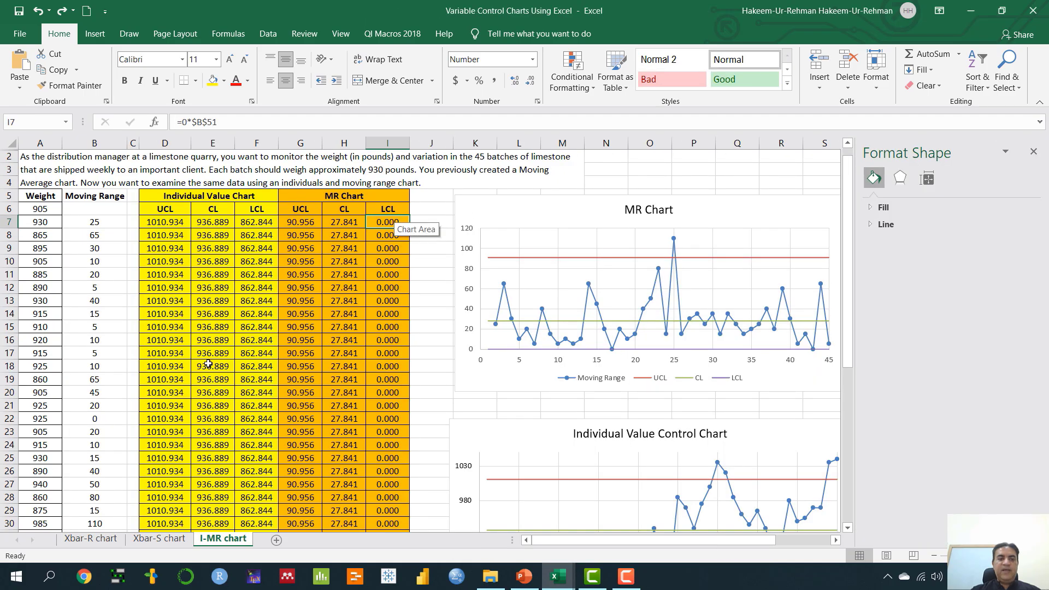
scroll(208, 364, down, 11)
scroll(269, 376, up, 11)
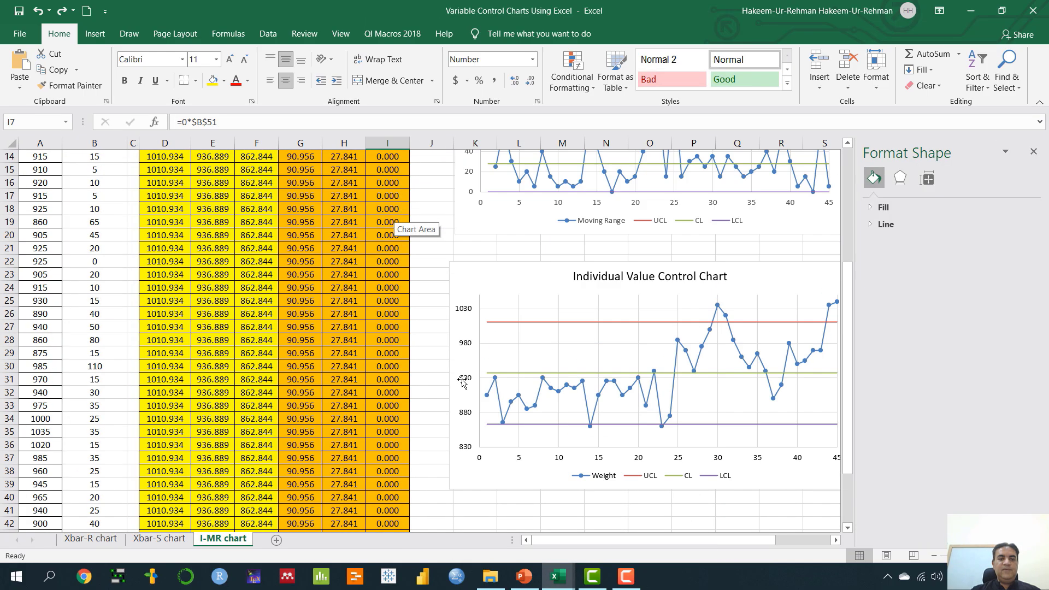
click(395, 305)
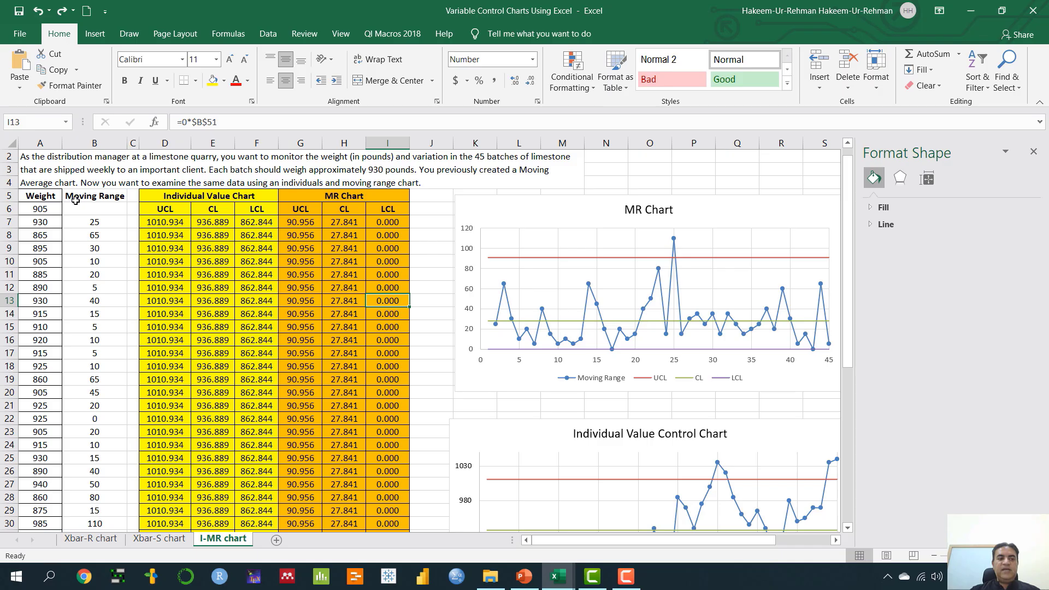
Insert a scatter chart with straight lines and markers from the Moving Range column and the MR Chart UCL, CL and LCL columns.
drag(88, 200, 131, 511)
scroll(401, 373, up, 5)
scroll(401, 373, up, 3)
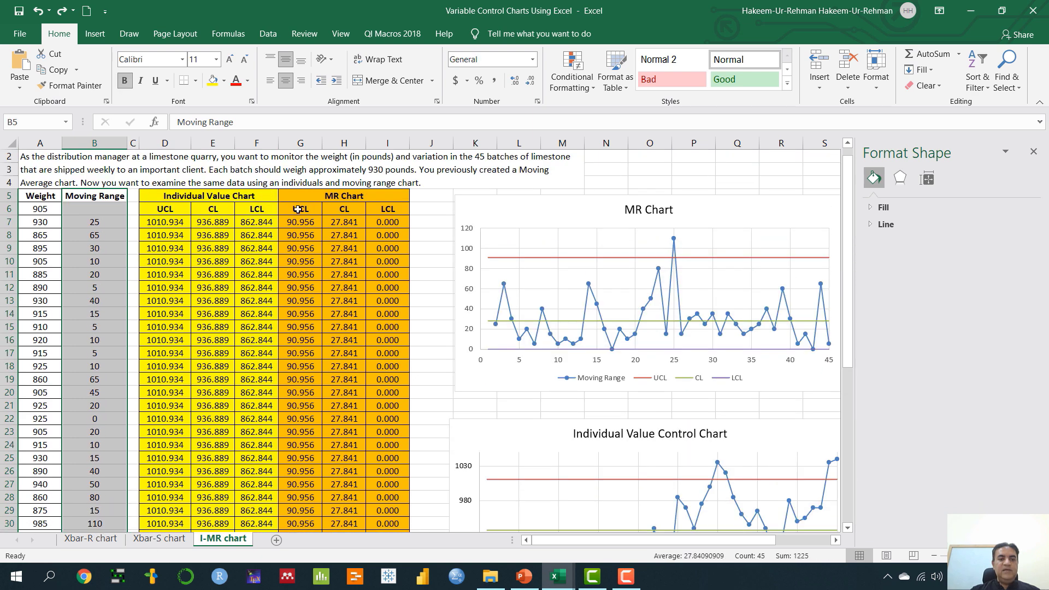
drag(298, 209, 382, 510)
scroll(397, 391, up, 4)
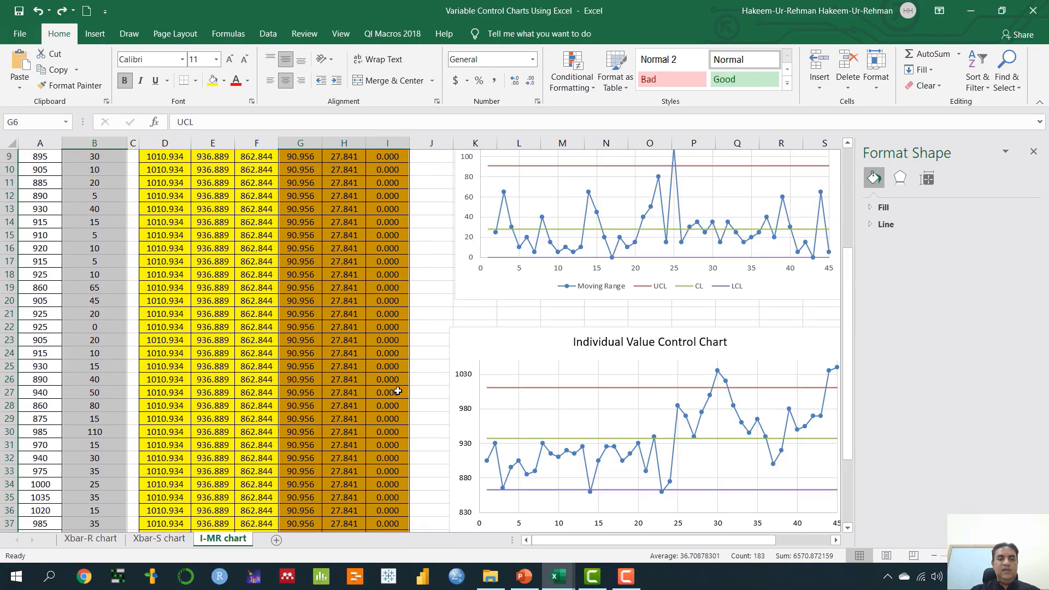
scroll(397, 391, up, 3)
click(91, 40)
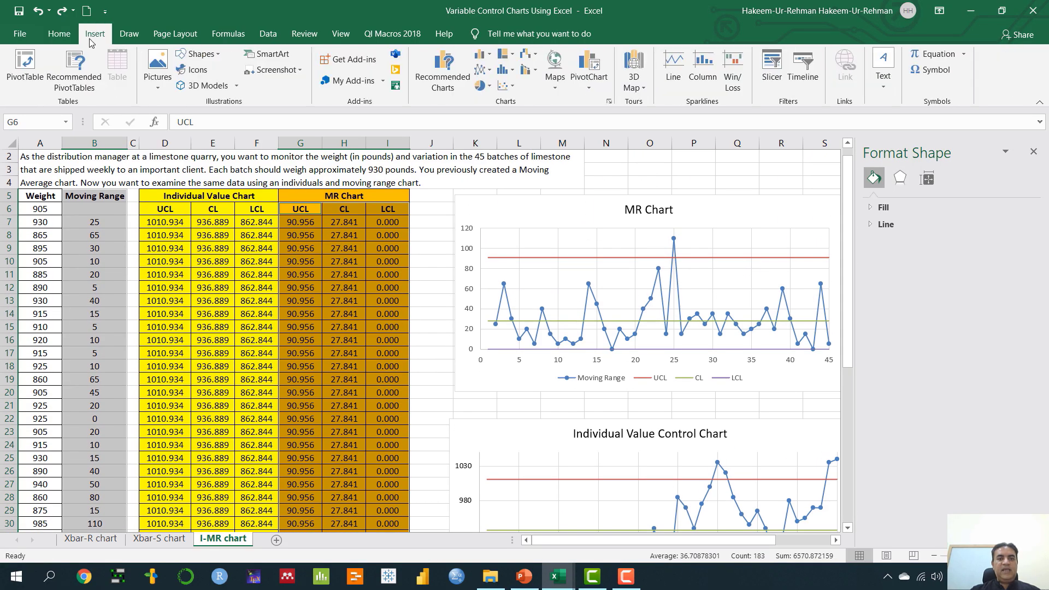
click(505, 86)
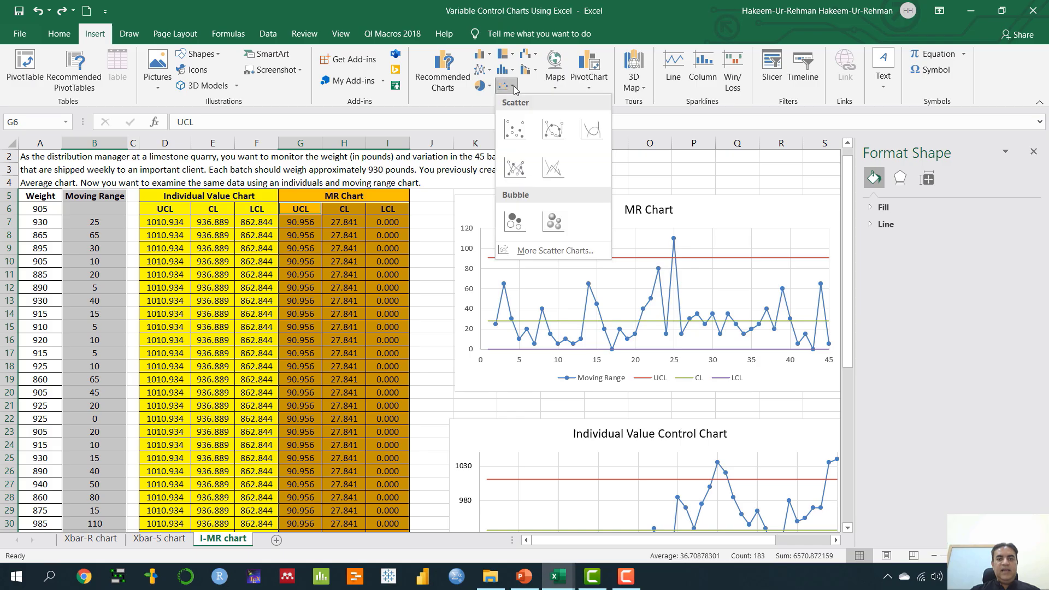
click(514, 174)
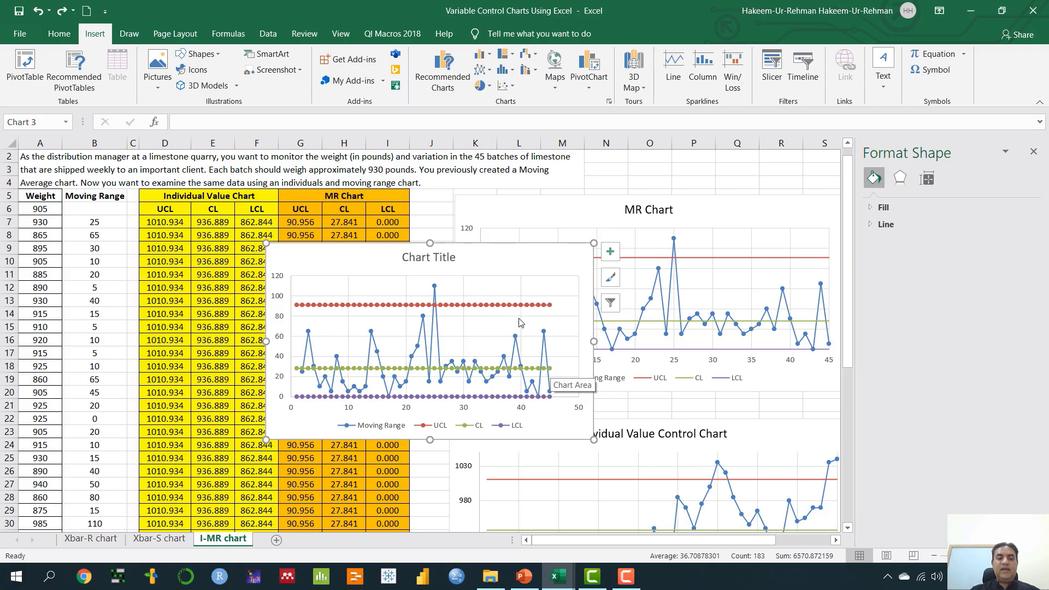
Delete the newly inserted untitled moving range chart.
click(546, 249)
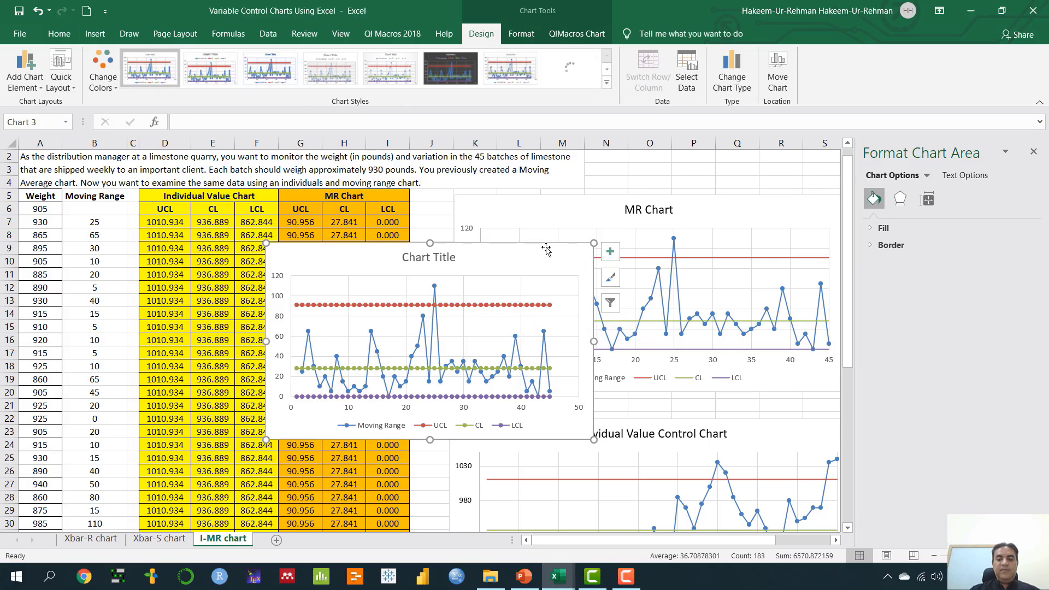
key(Delete)
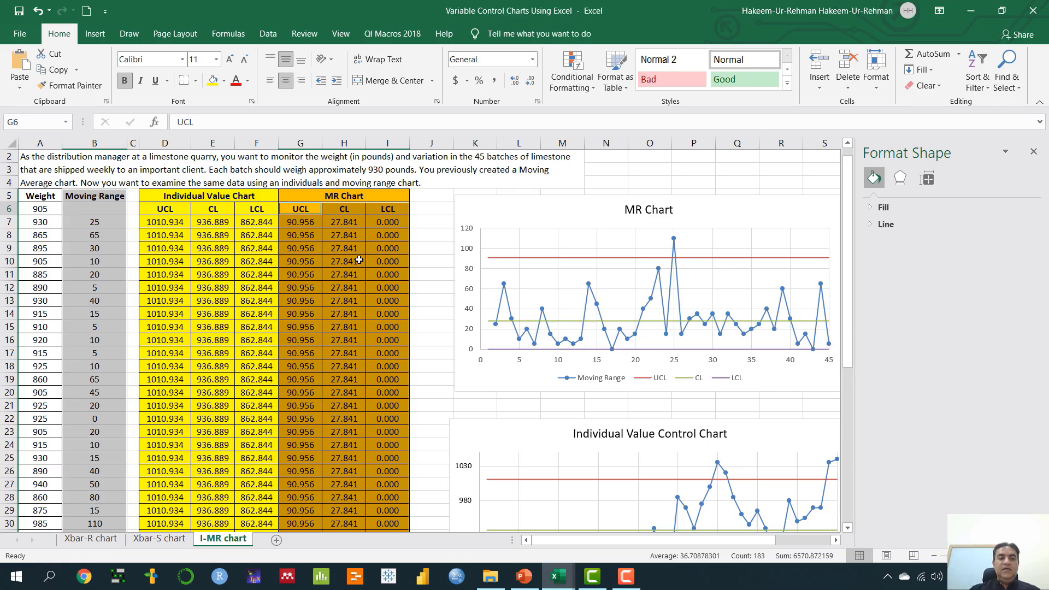
Highlight the Weight data and the Individual Value Chart UCL, CL and LCL columns, and view the Individual Value Control Chart.
click(188, 235)
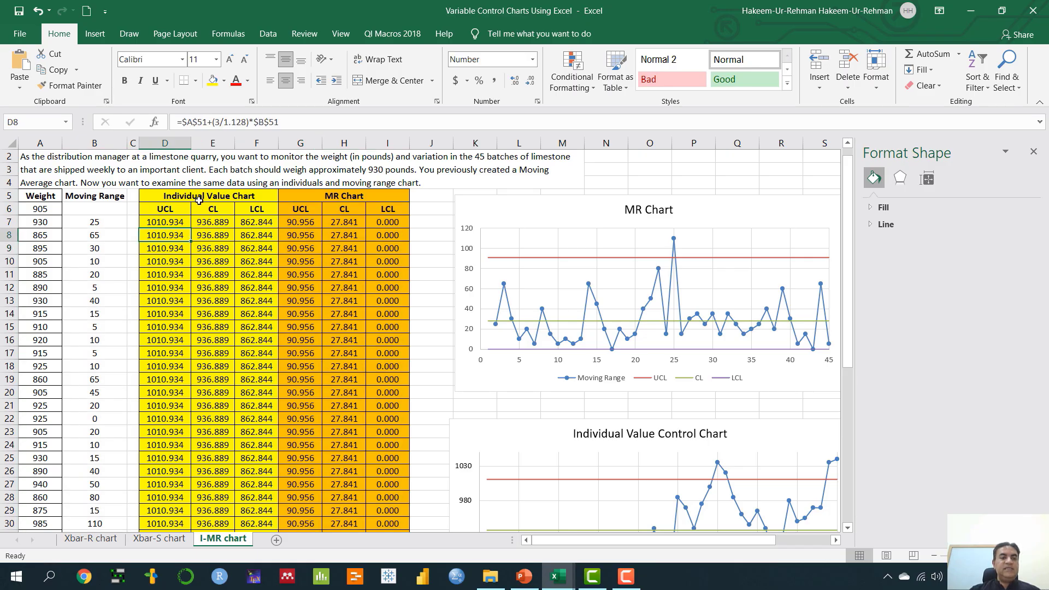
drag(40, 199, 39, 497)
drag(173, 212, 256, 524)
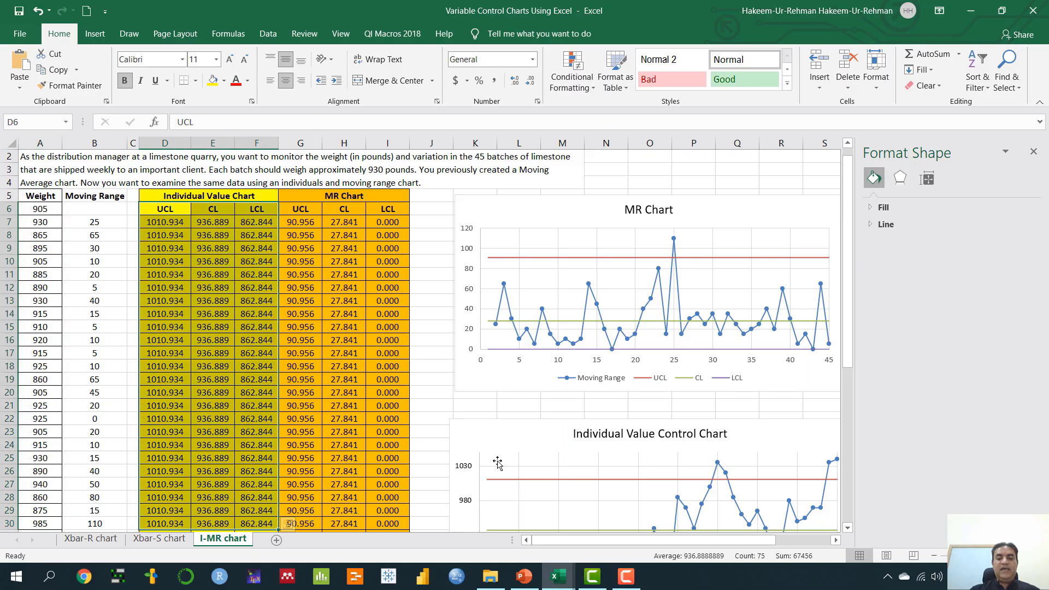
click(563, 439)
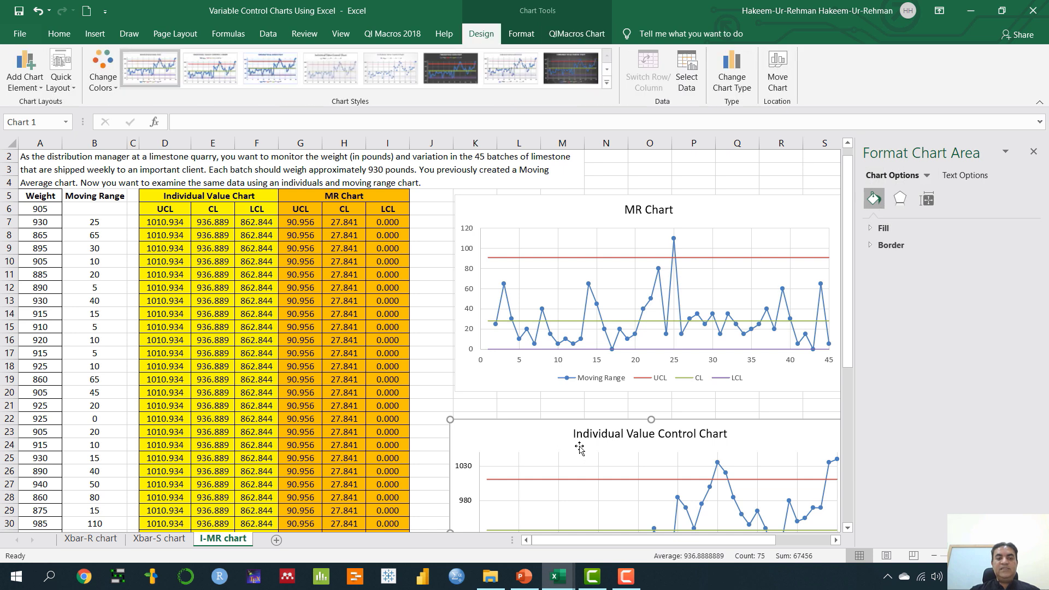
scroll(570, 428, down, 3)
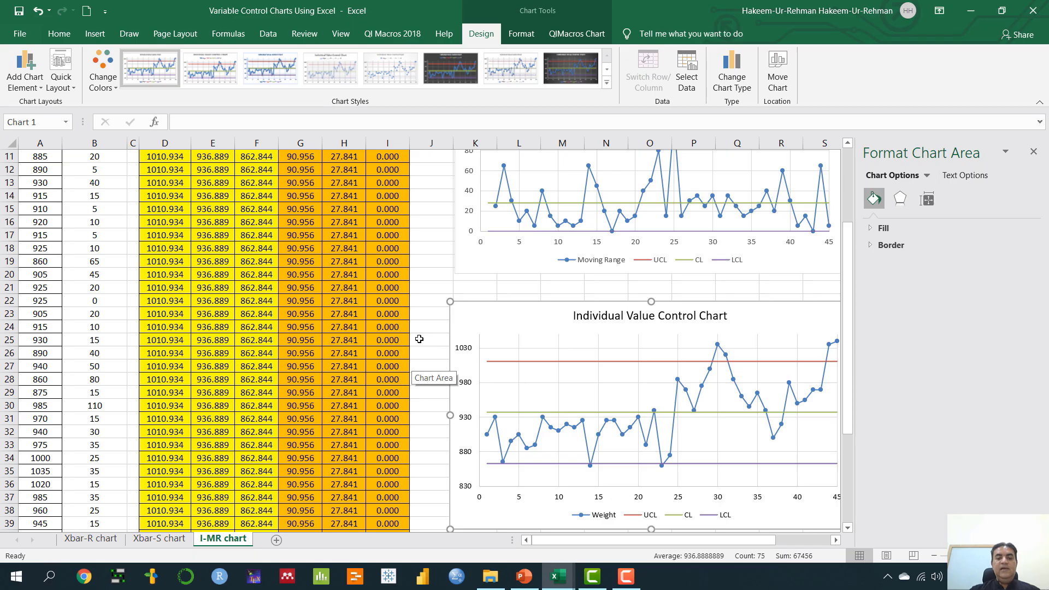
Switch to the Individual and MR Control Charts slide in PowerPoint.
click(524, 576)
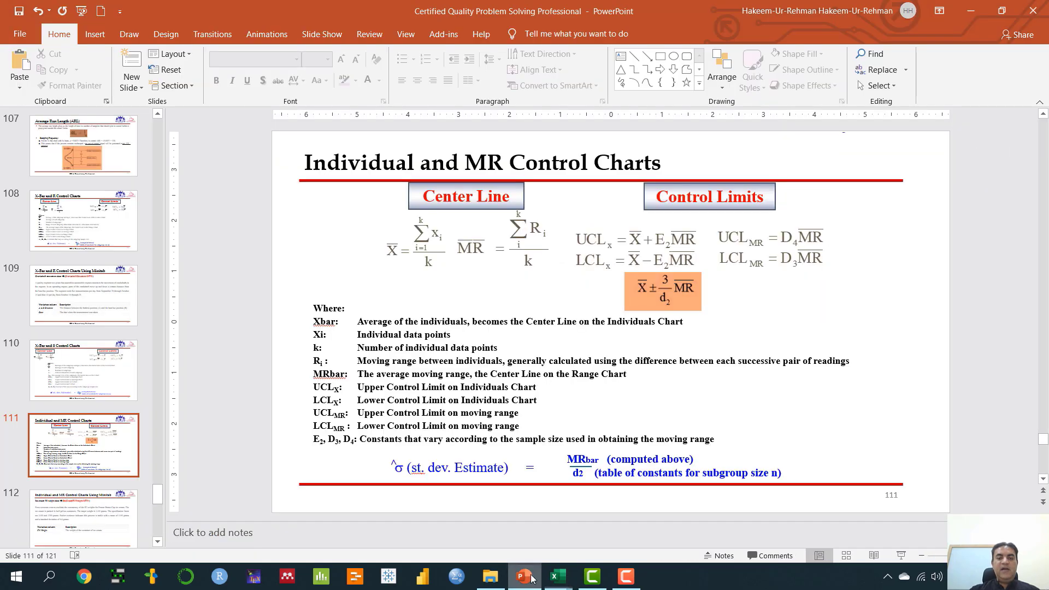